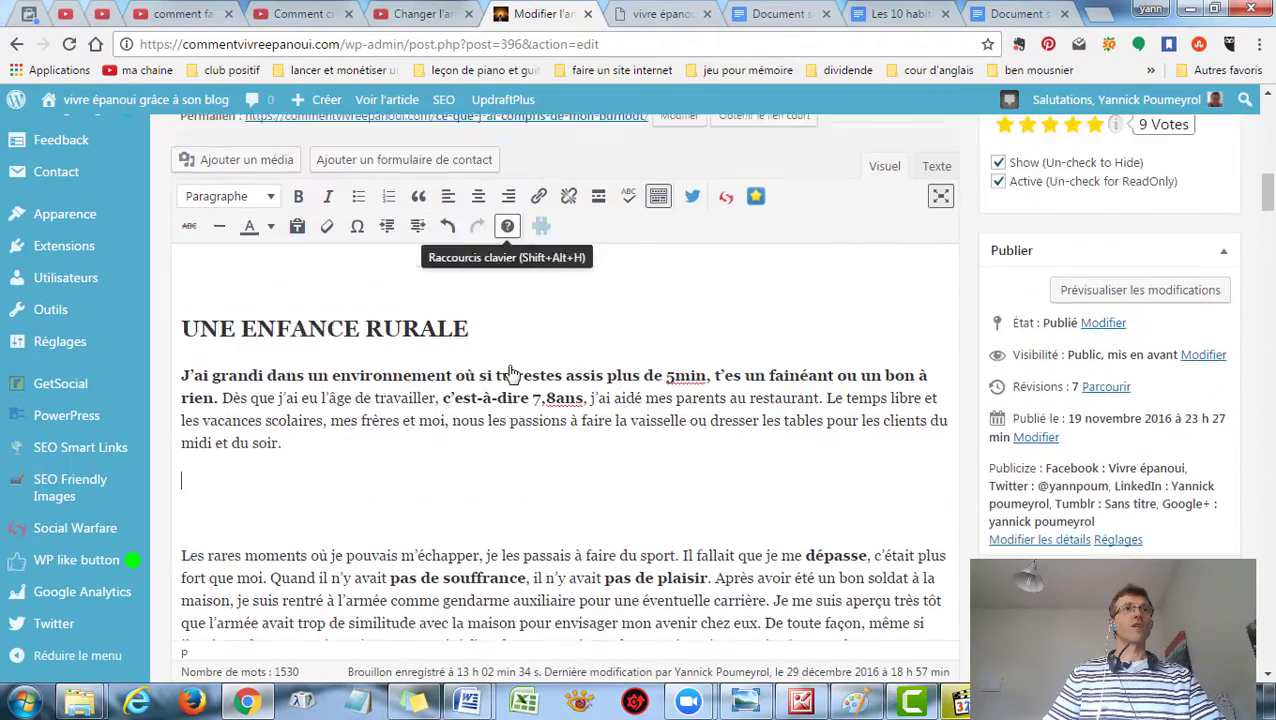
Step: Copy the full article body from the WordPress editor and paste it into the blank Google Docs document
right_click(504, 366)
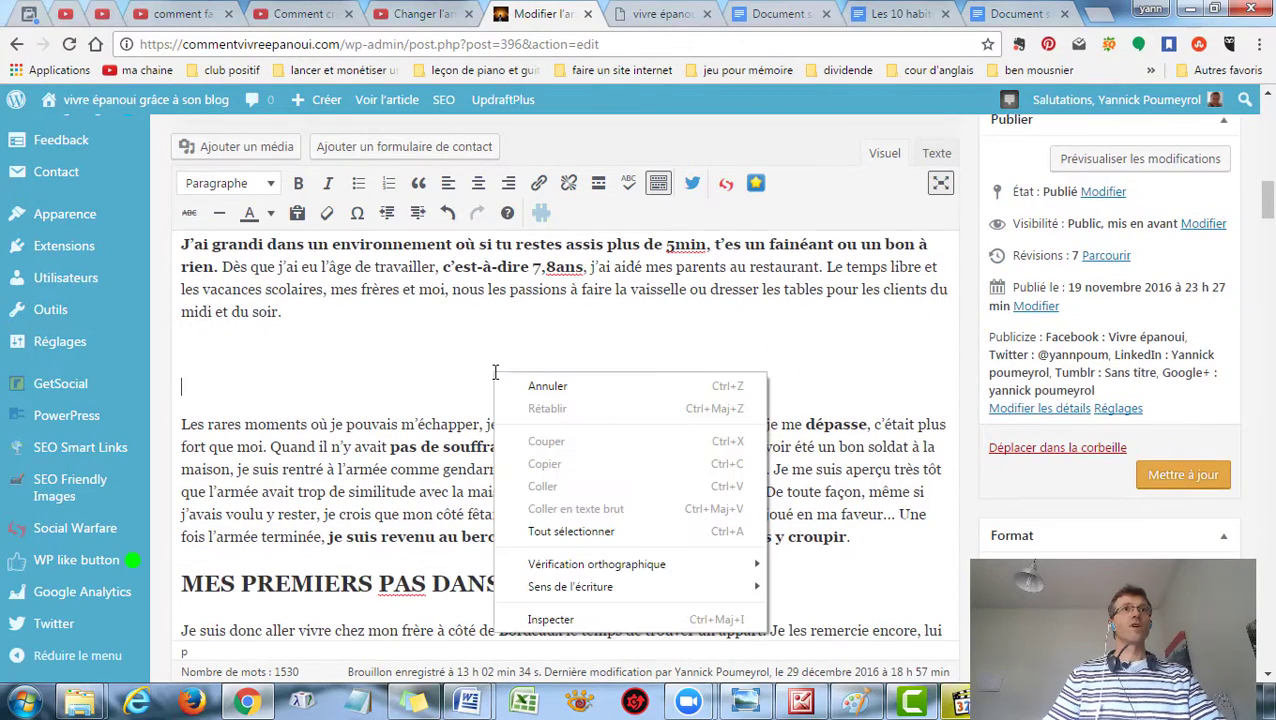
key("Escape")
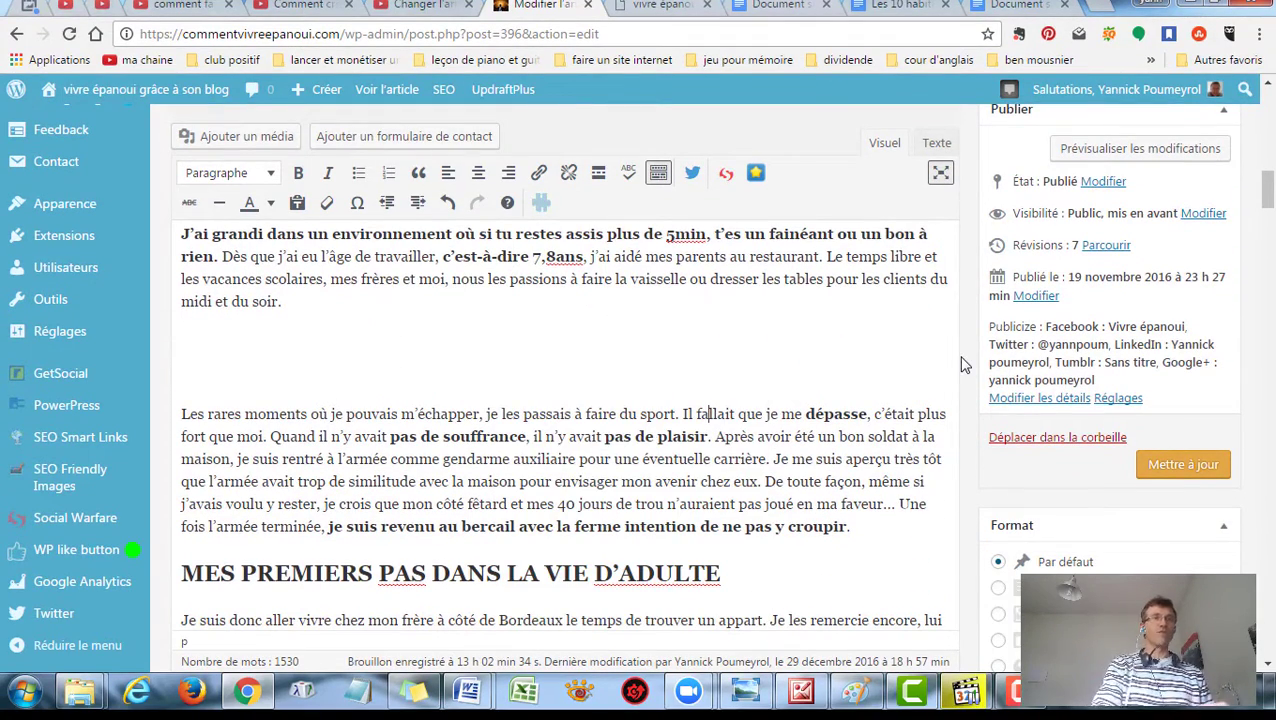
key("ctrl+a")
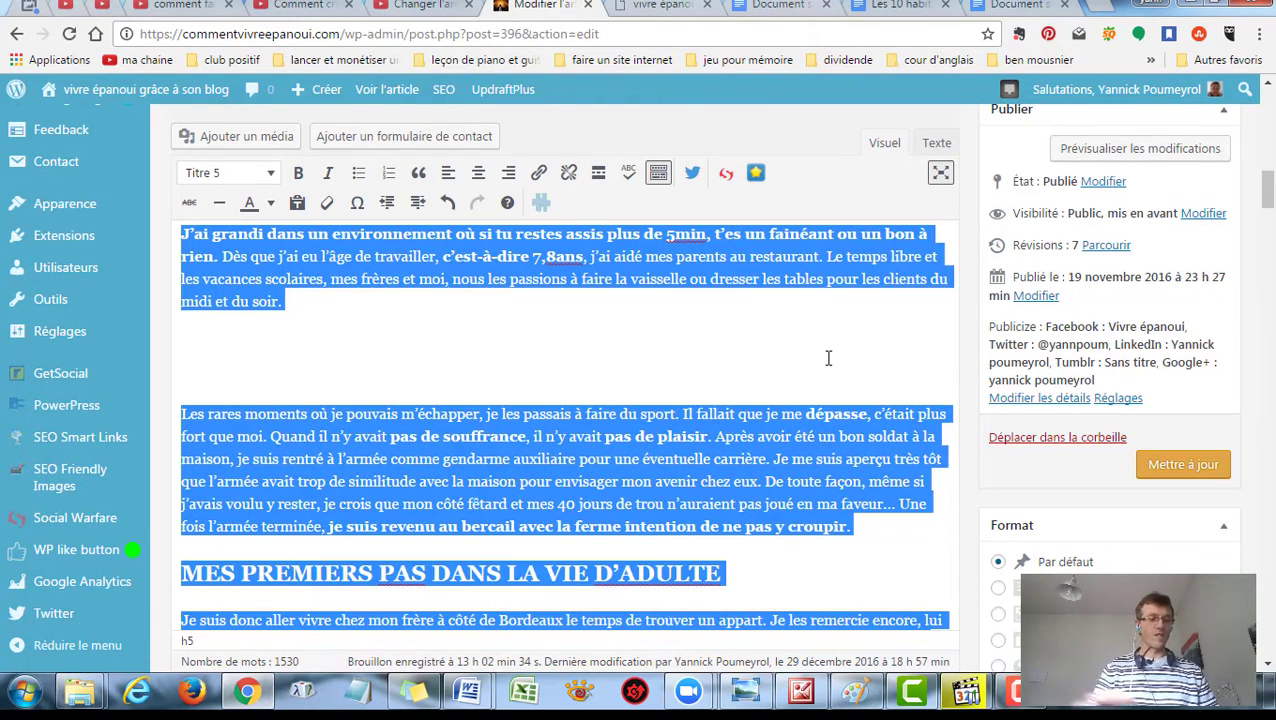
left_click(797, 7)
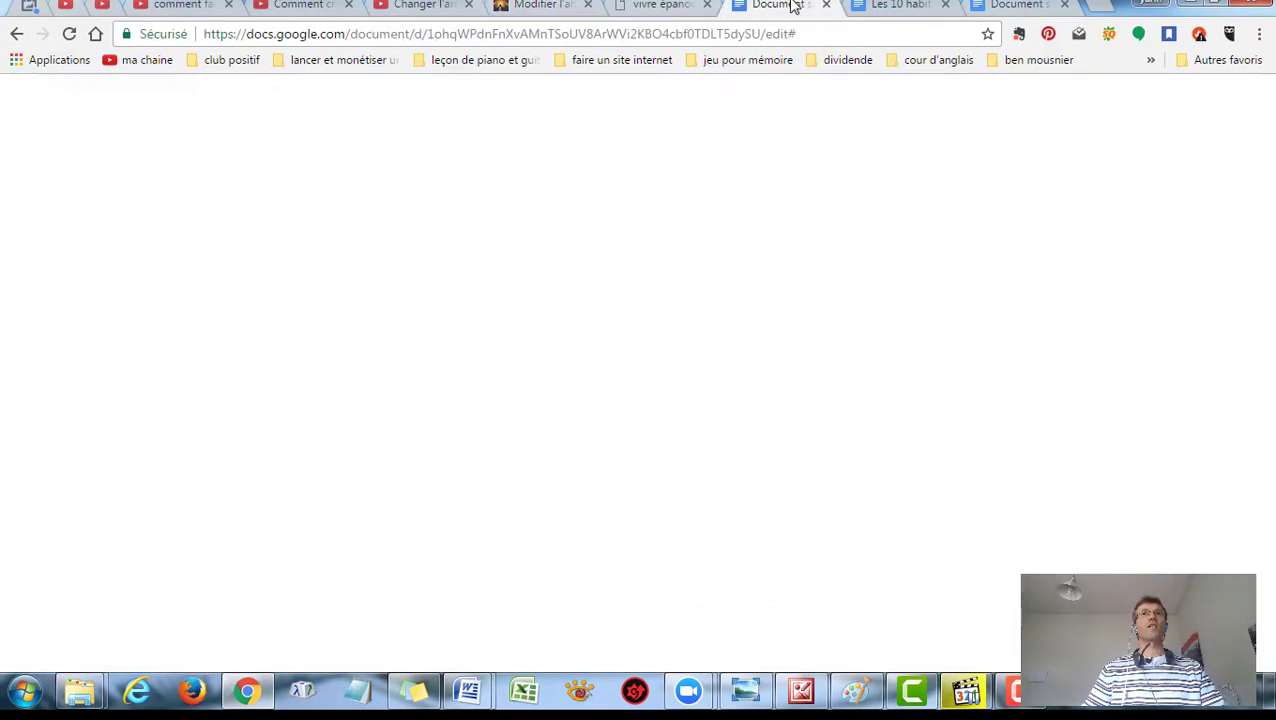
left_click(1027, 14)
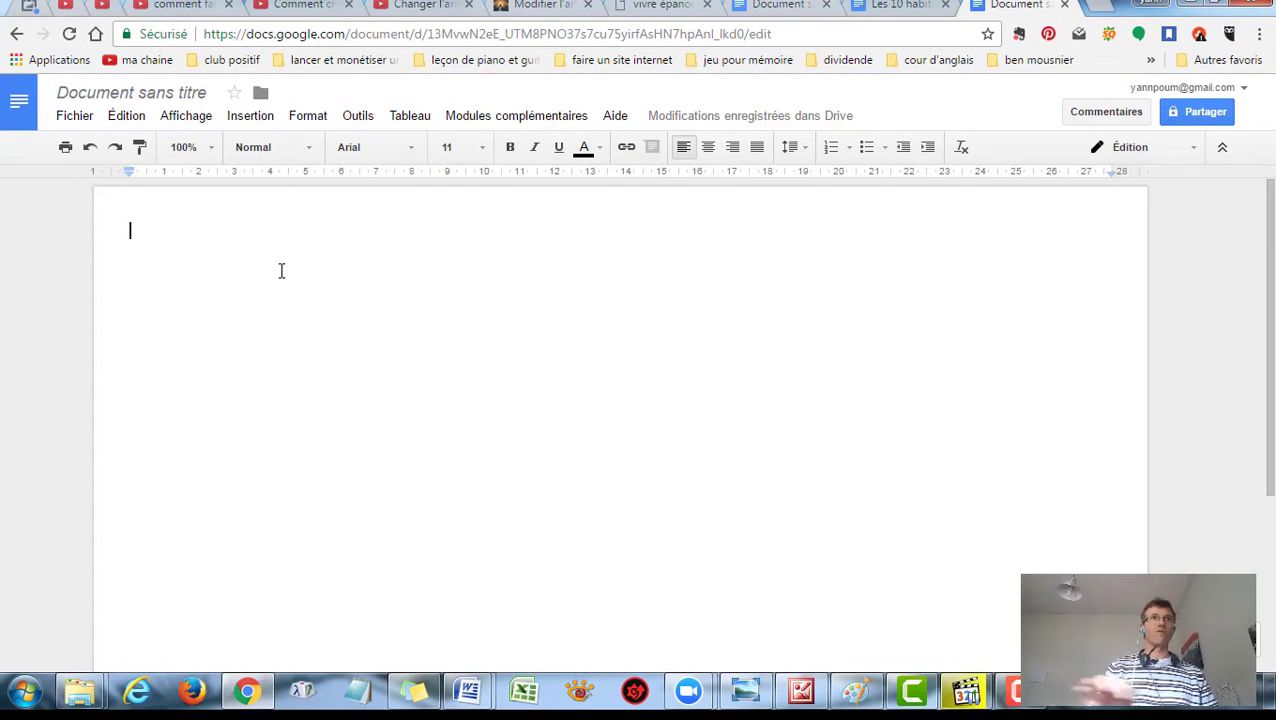
key("ctrl+v")
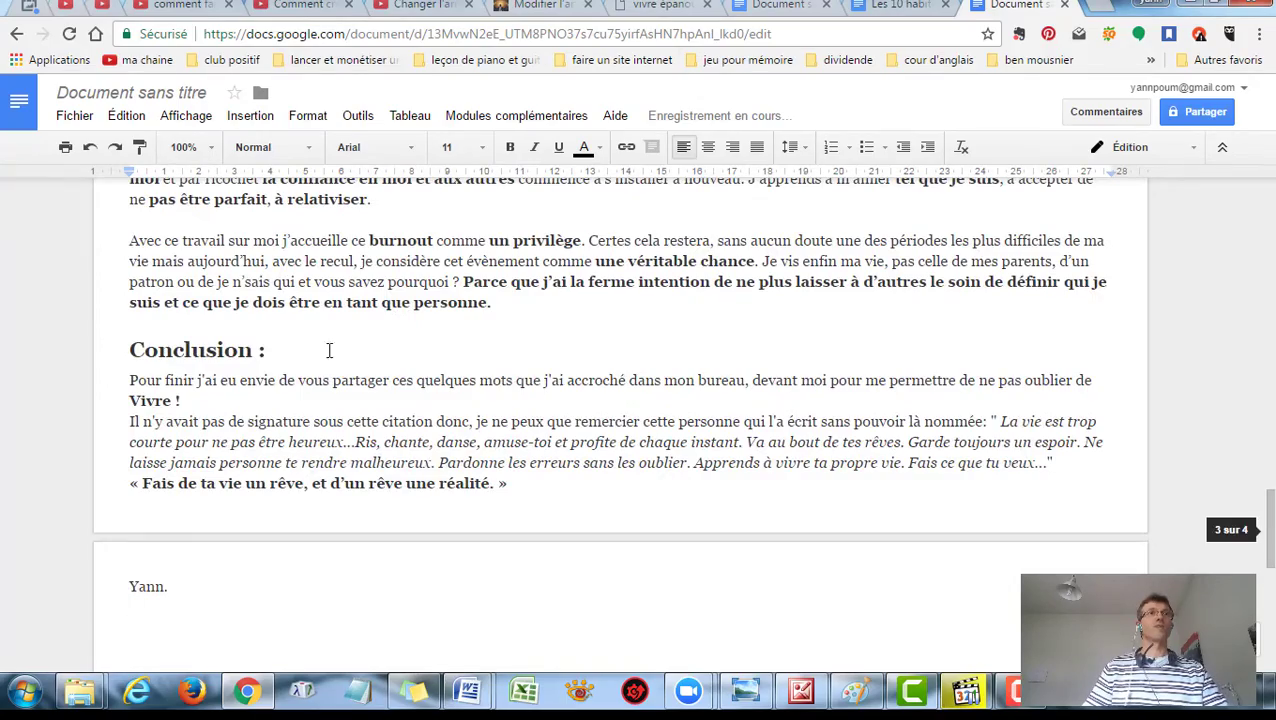
Step: Review the pasted article from its conclusion back up to the "UNE ENFANCE RURALE" heading
scroll(463, 383, "up", 2)
scroll(463, 383, "up", 7)
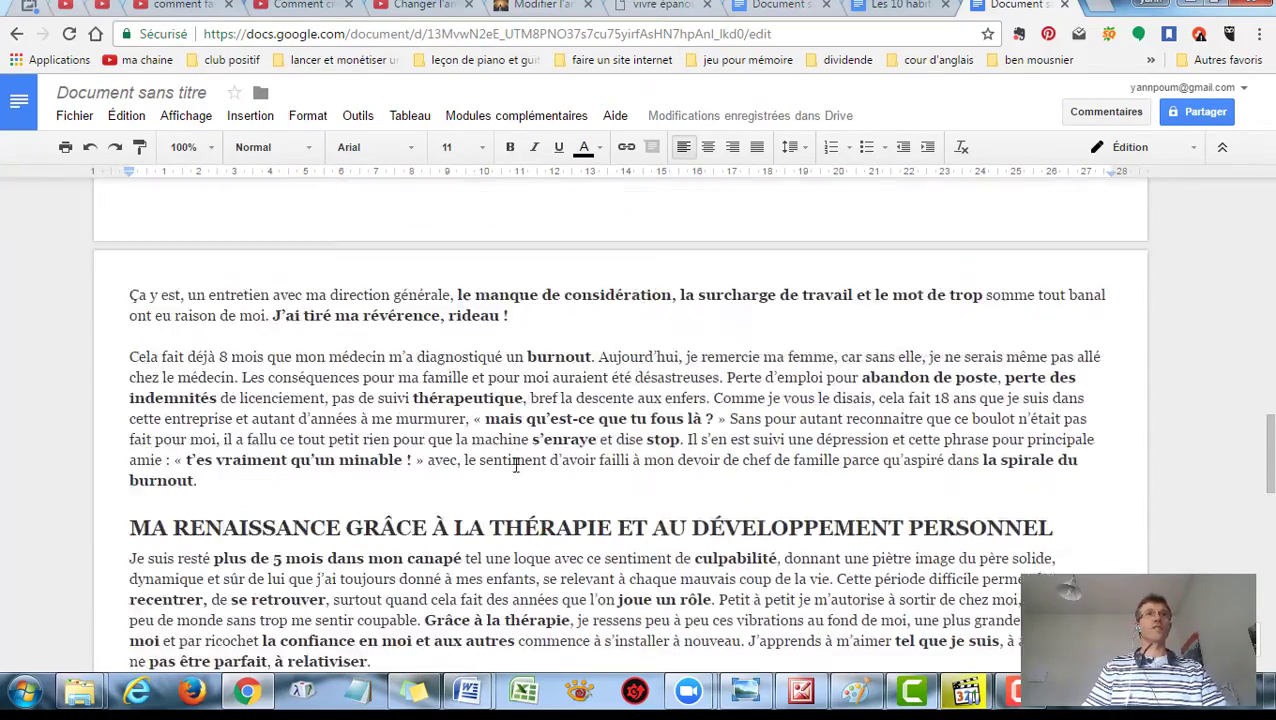
scroll(517, 484, "up", 6)
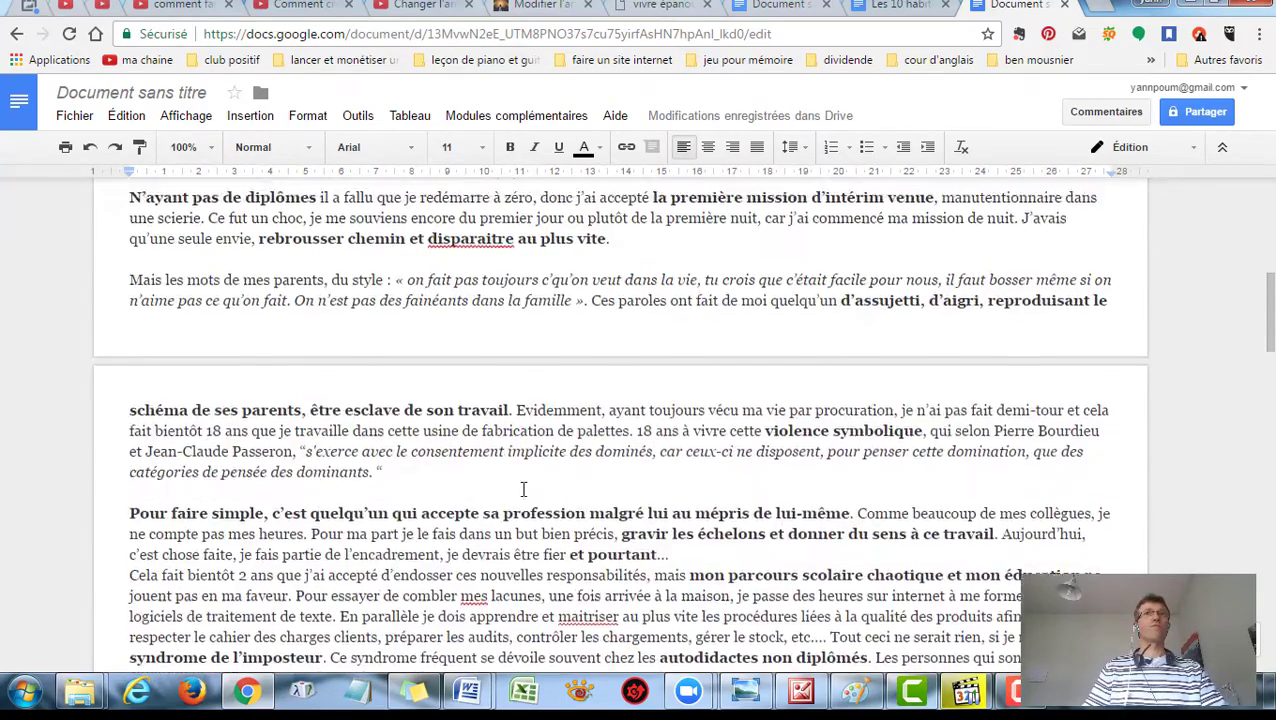
scroll(527, 494, "up", 3)
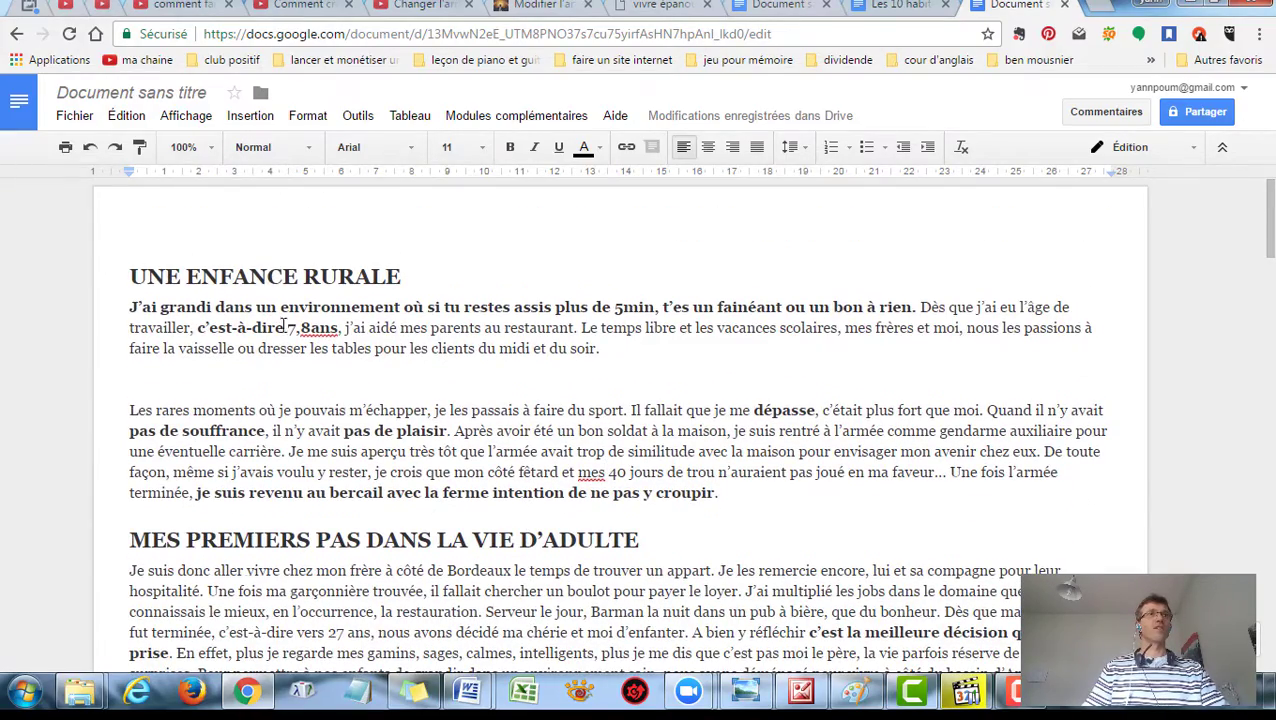
scroll(300, 567, "down", 3)
scroll(300, 567, "up", 3)
left_click(141, 377)
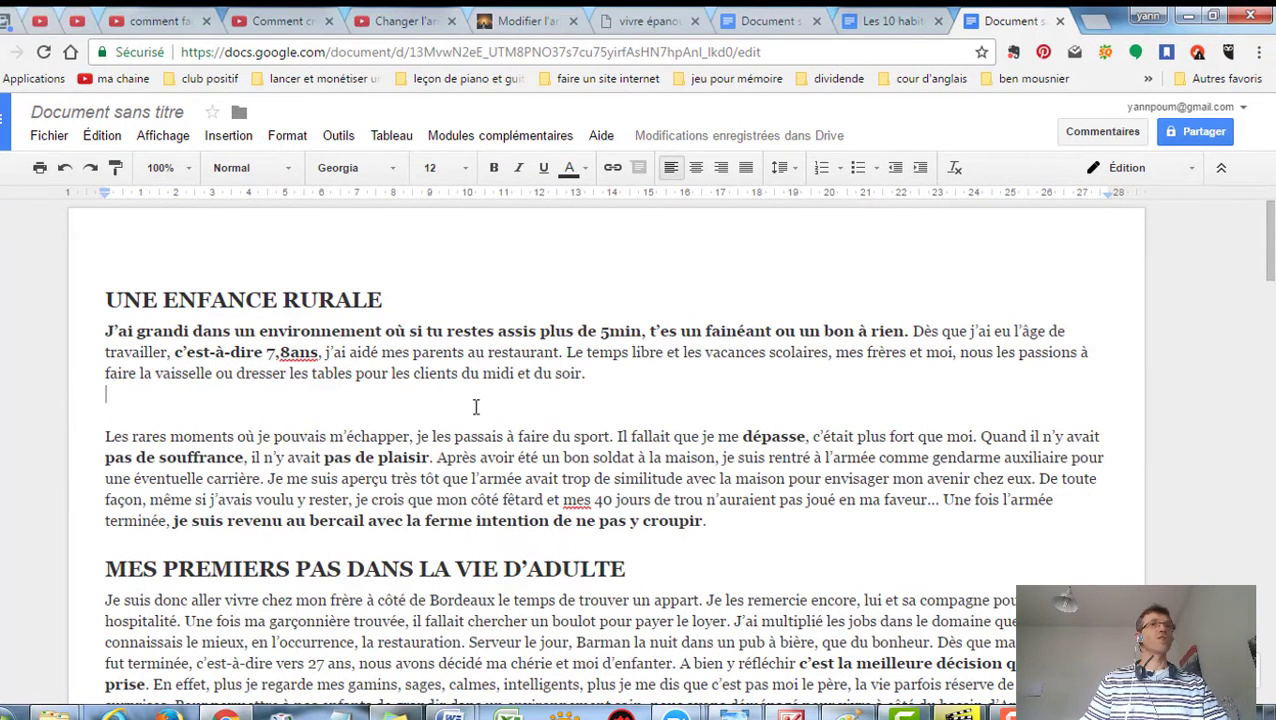
Step: Copy the title "MA RENAISSANCE APRÈS UN BURNOUT" from the WordPress article and paste it on the Google Docs document's empty first line
left_click(165, 255)
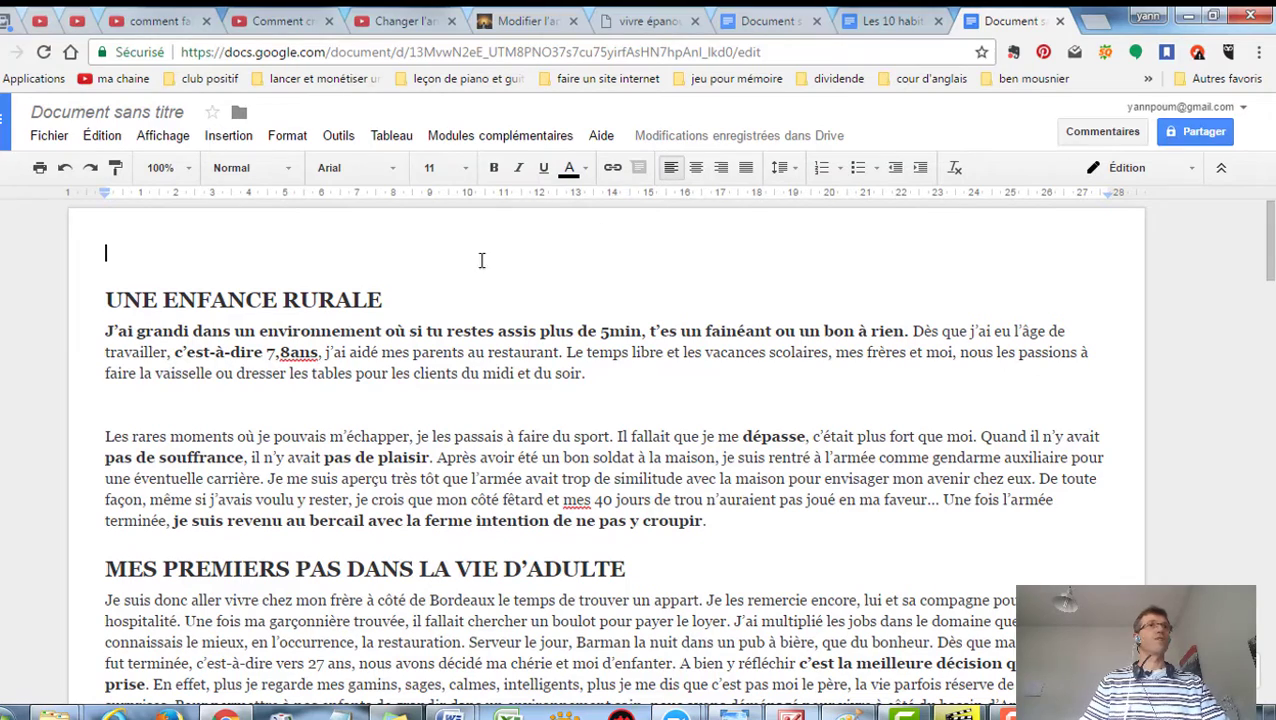
left_click(527, 21)
key("Delete")
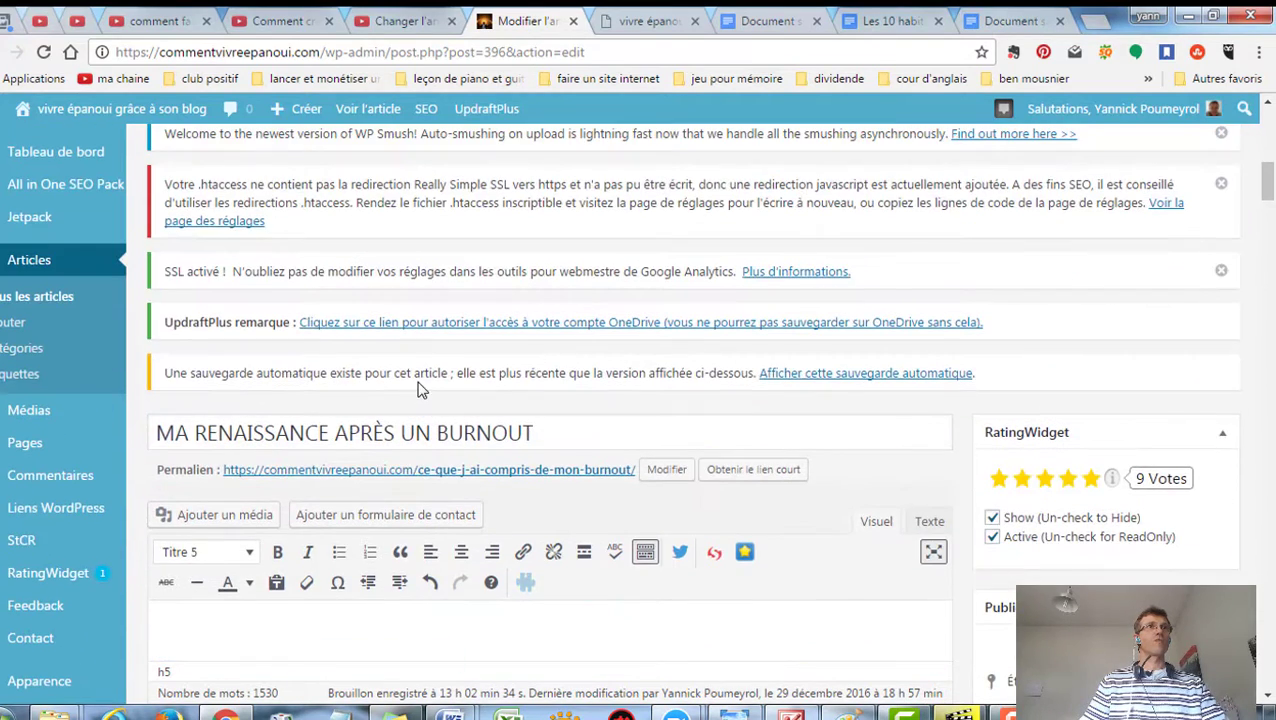
left_click_drag(155, 437, 605, 429)
key("ctrl+c")
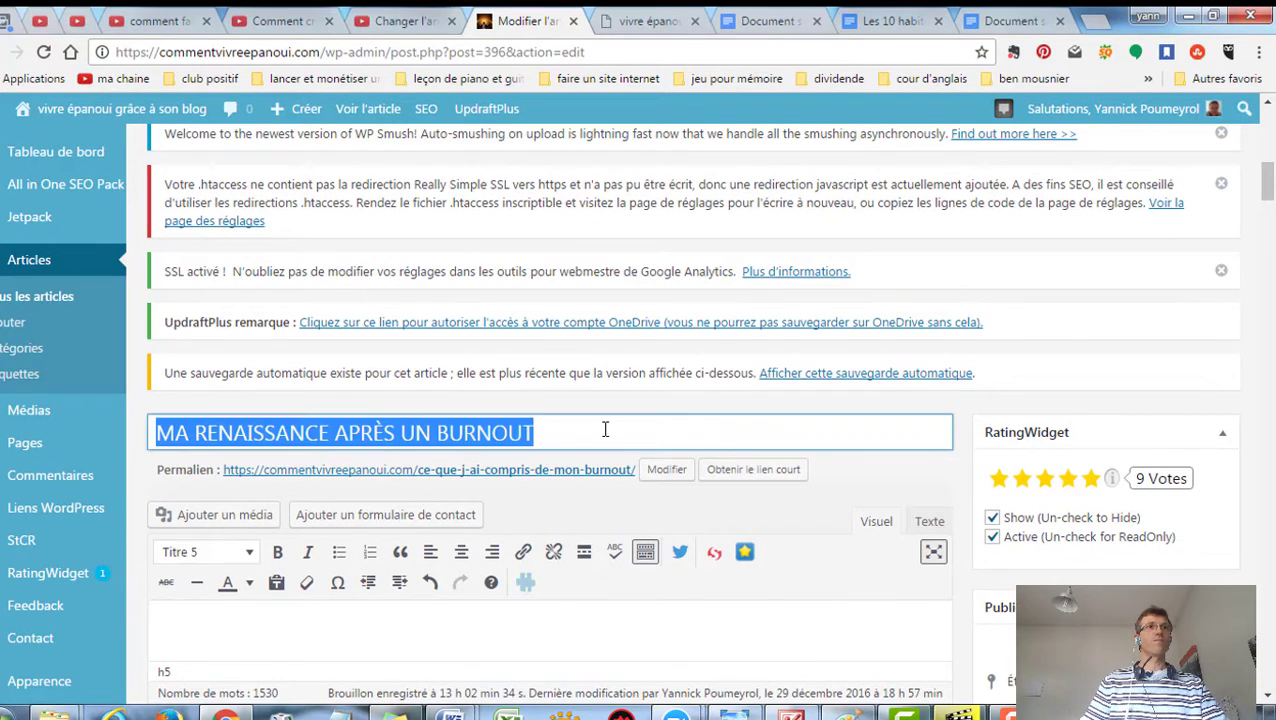
right_click(443, 430)
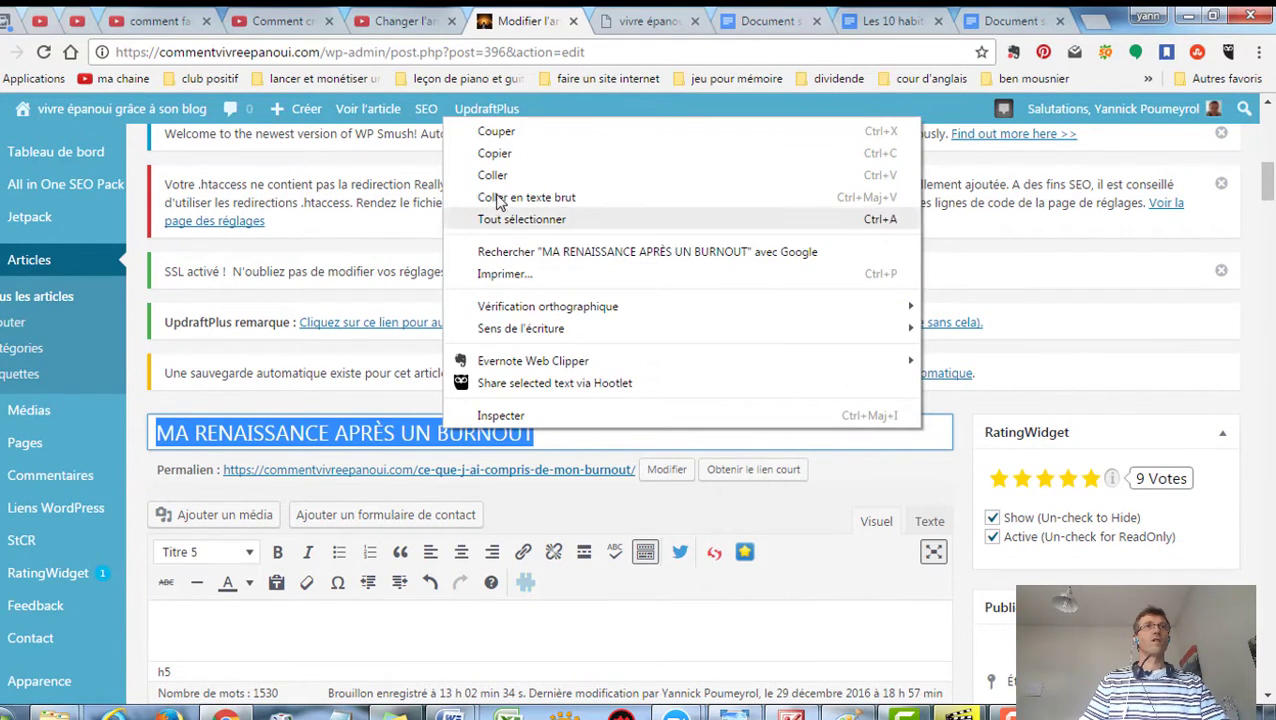
left_click(499, 158)
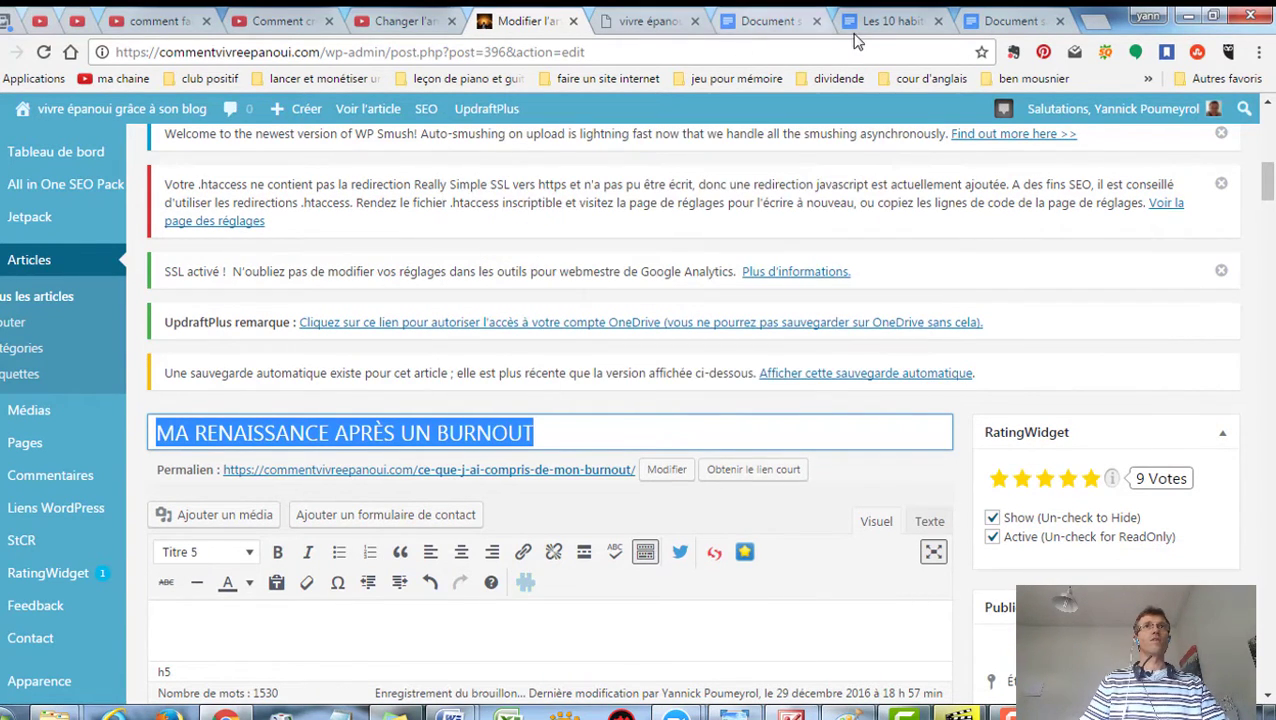
left_click(1026, 22)
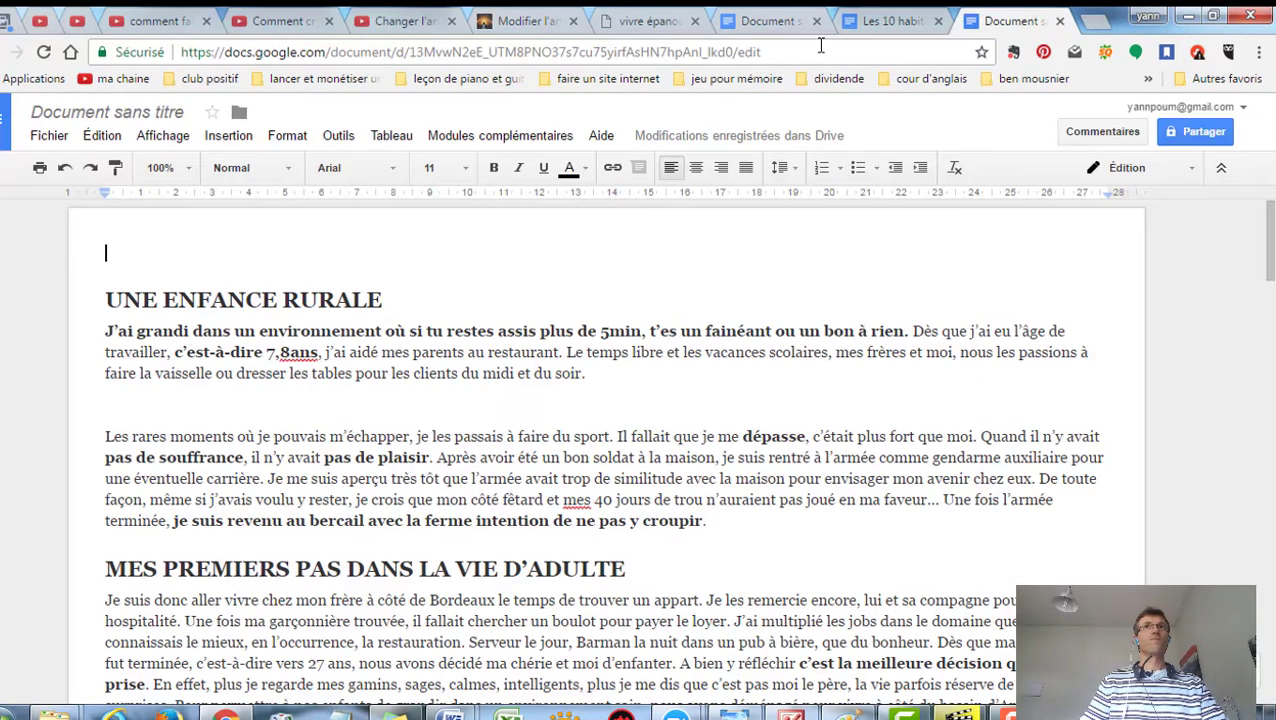
right_click(186, 241)
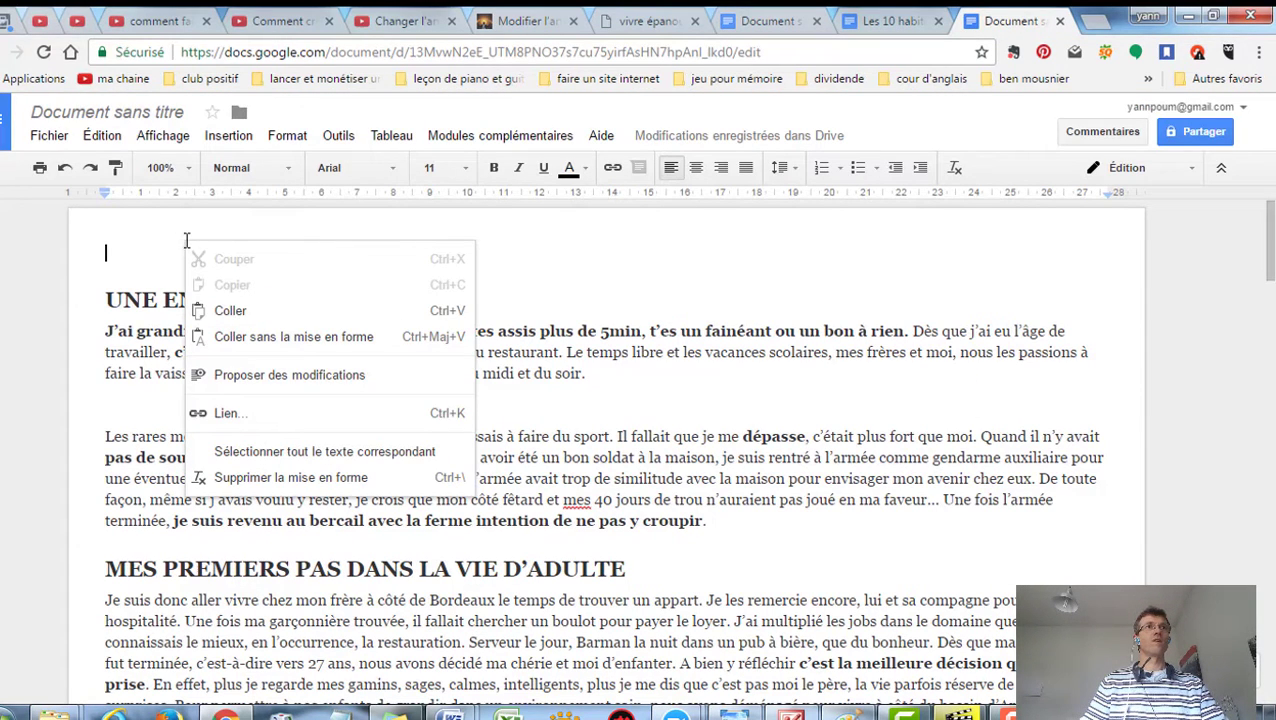
left_click(228, 311)
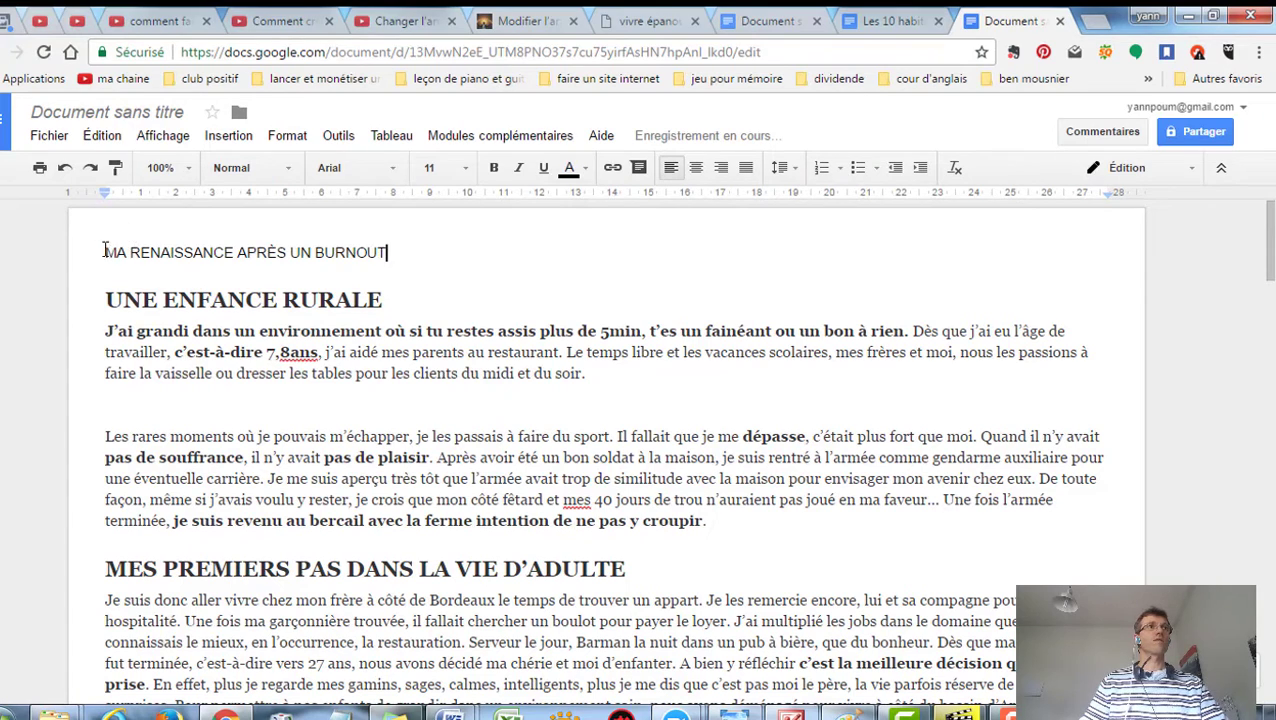
Step: Apply the Titre style to the "MA RENAISSANCE APRÈS UN BURNOUT" line and center it
left_click_drag(104, 250, 535, 250)
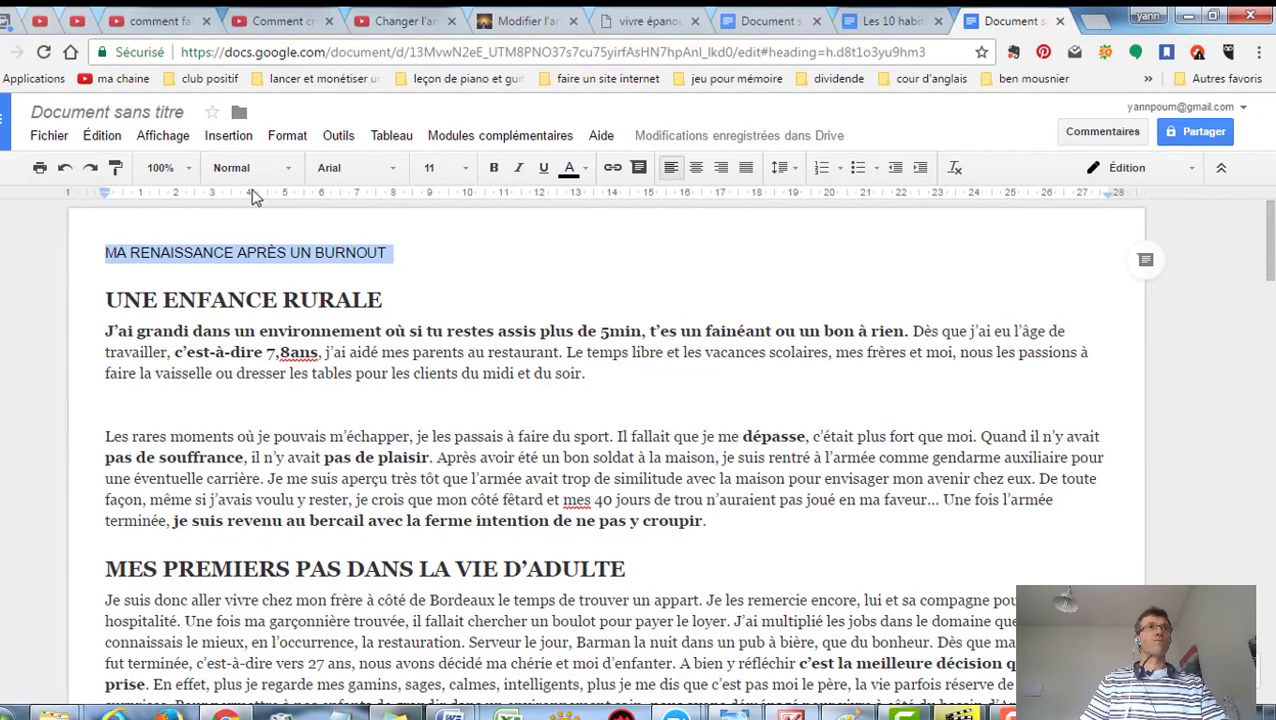
left_click(290, 170)
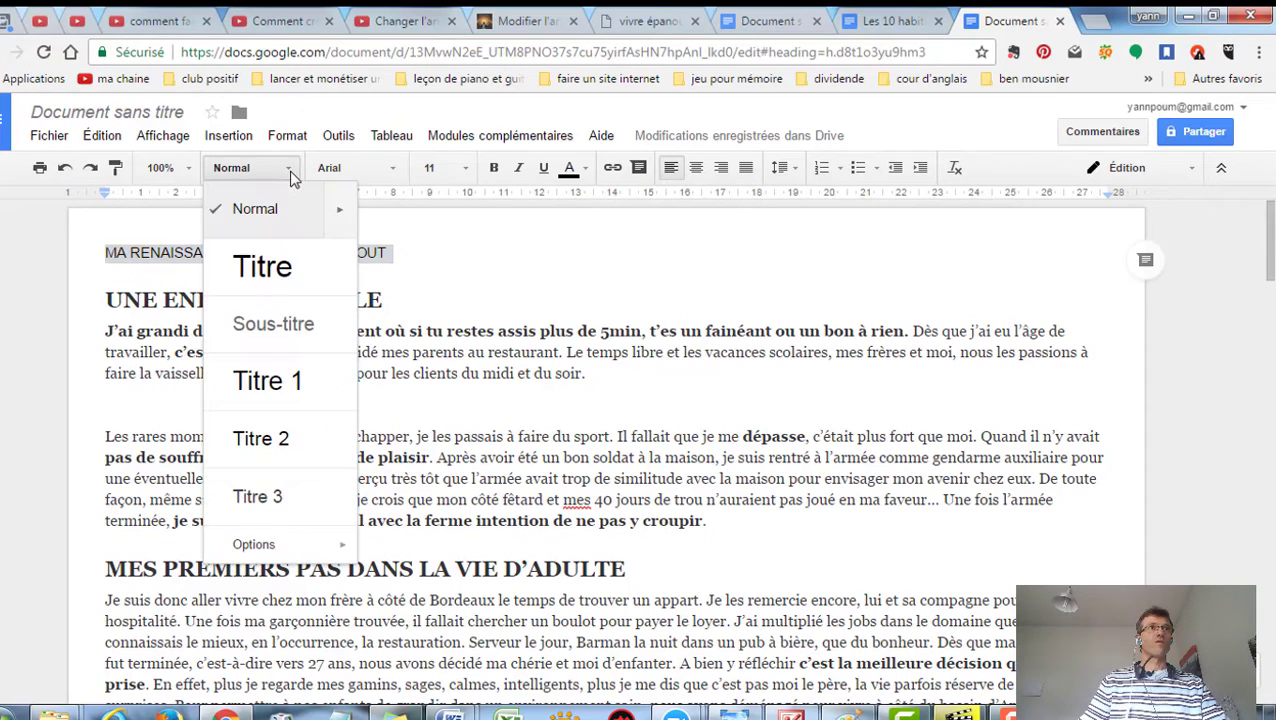
left_click(255, 265)
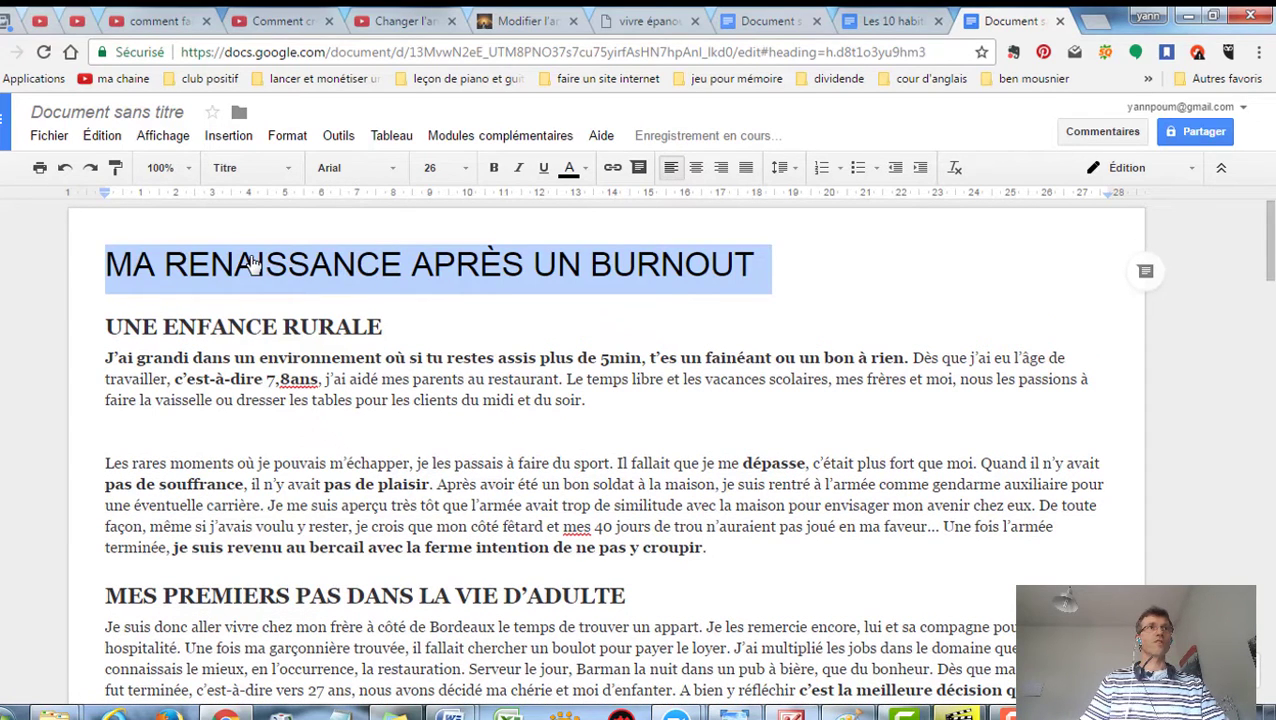
left_click(697, 170)
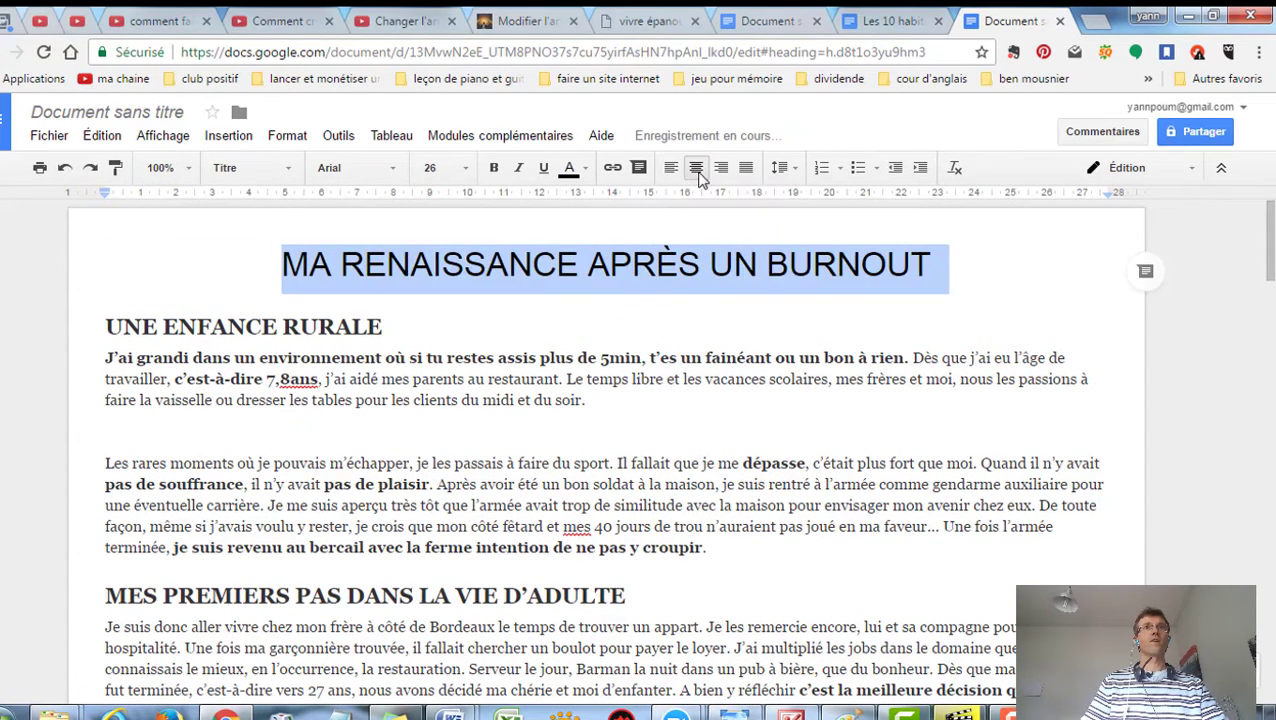
left_click(623, 380)
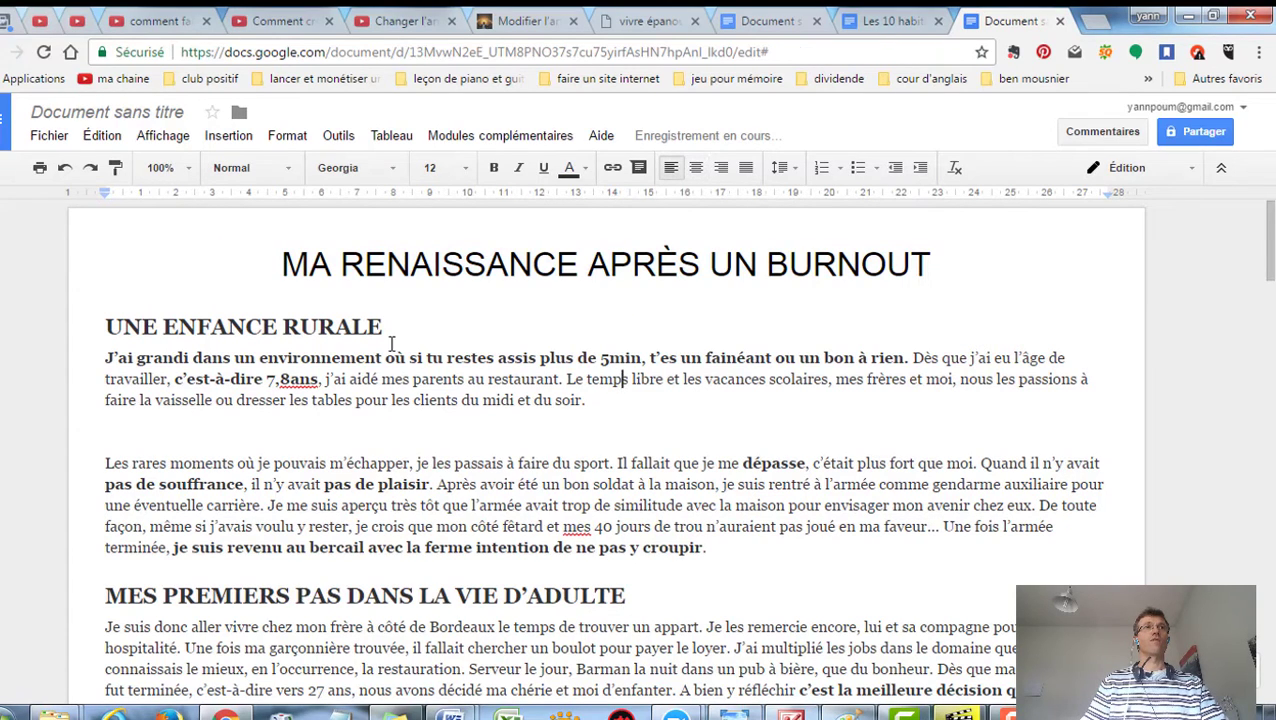
Step: Add a new line below the title and insert burnout.jpeg there from the "image ebook" folder in Documents > e-book
left_click(275, 266)
left_click(935, 272)
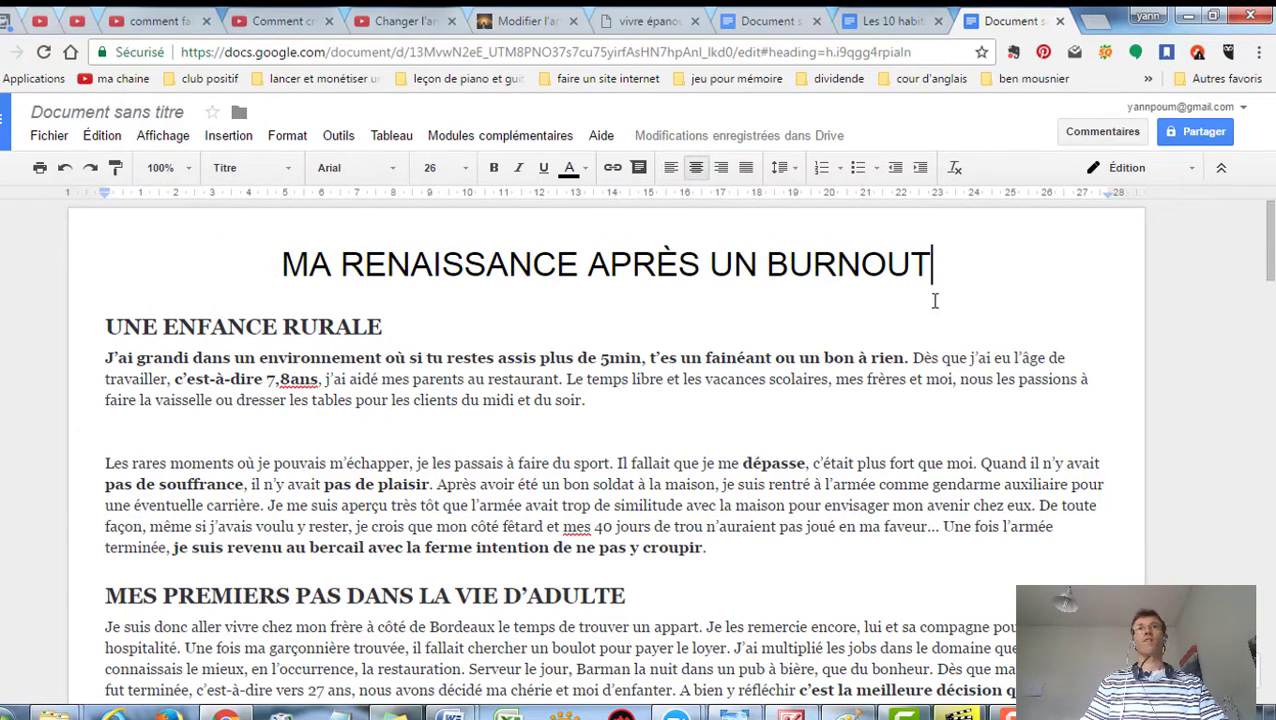
key("Return")
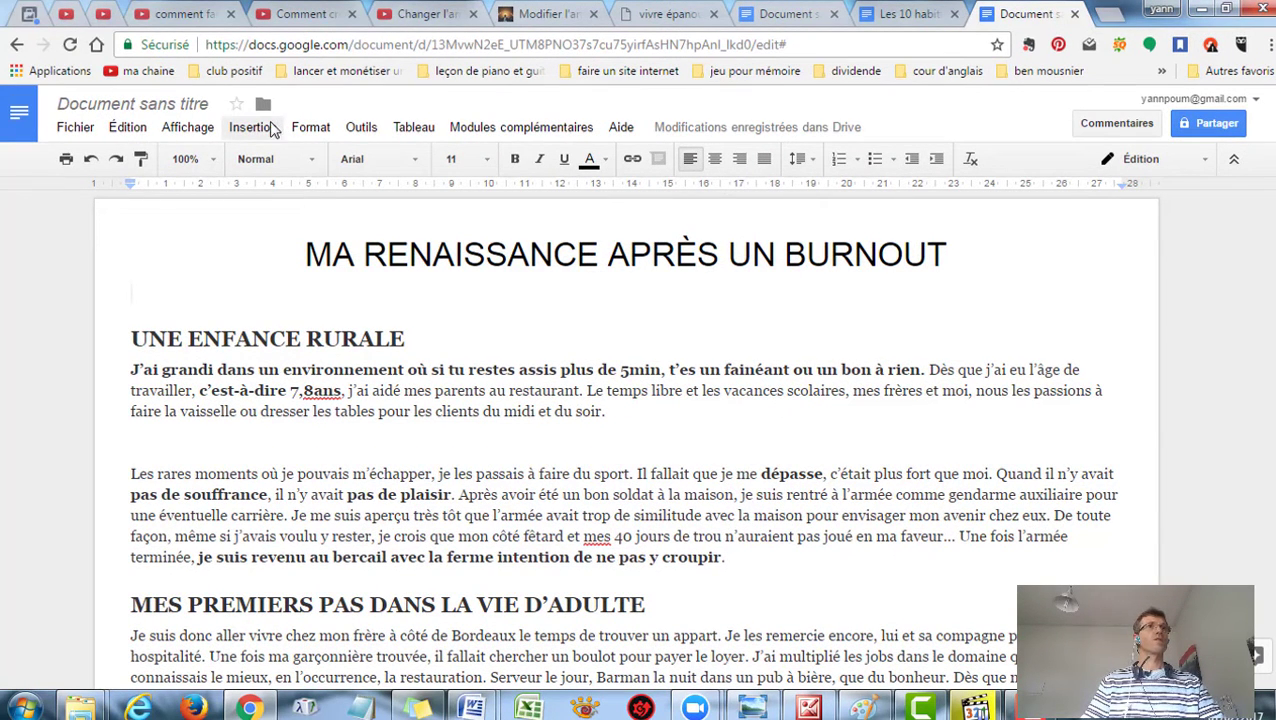
left_click(256, 128)
left_click(265, 158)
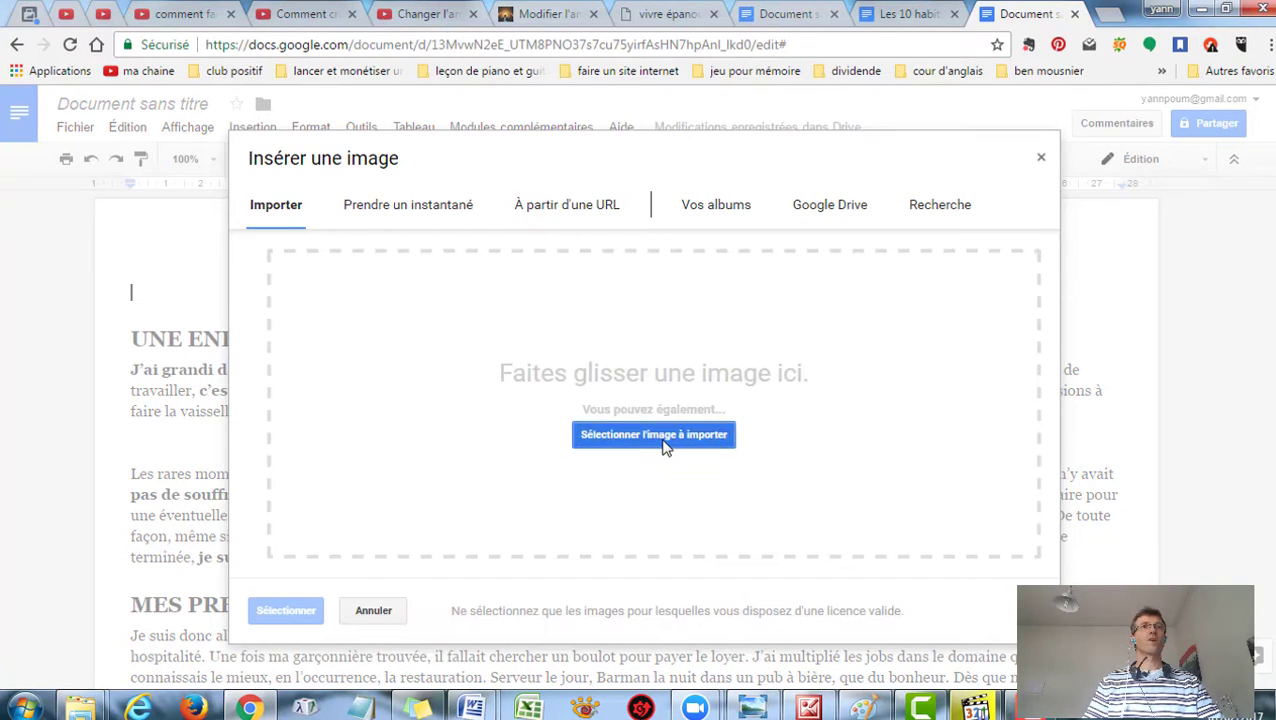
left_click(654, 435)
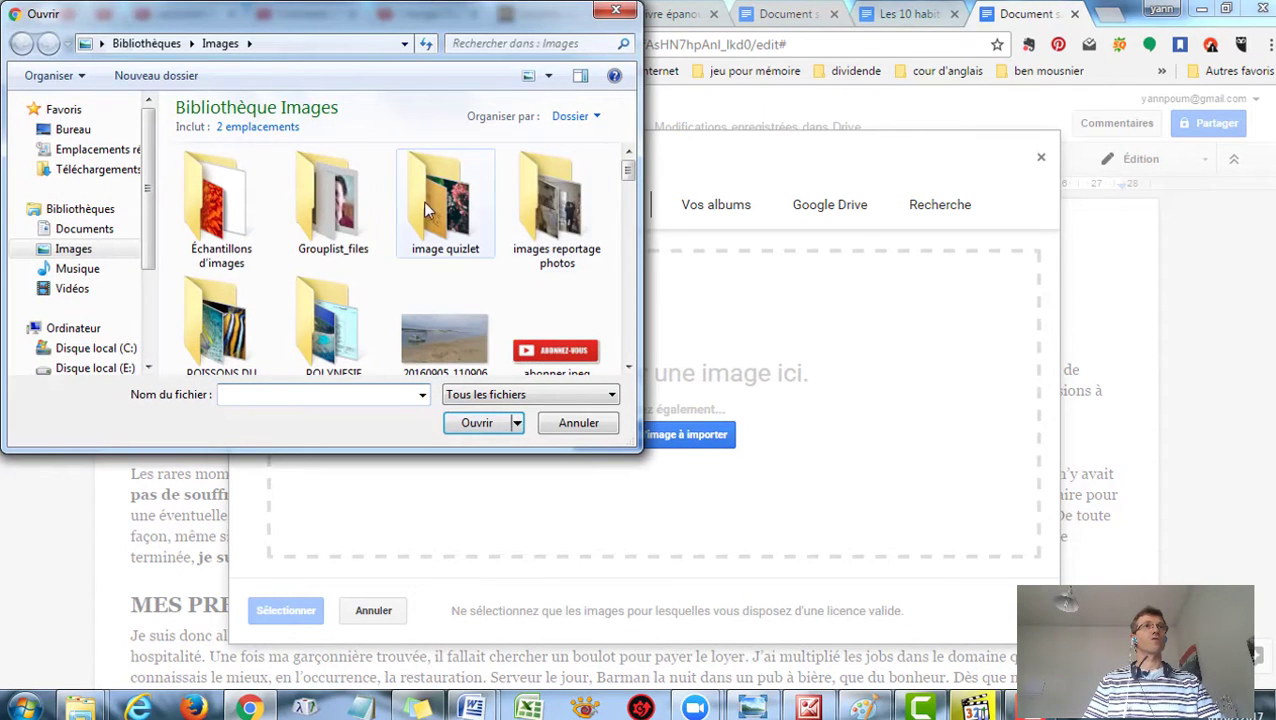
left_click(70, 231)
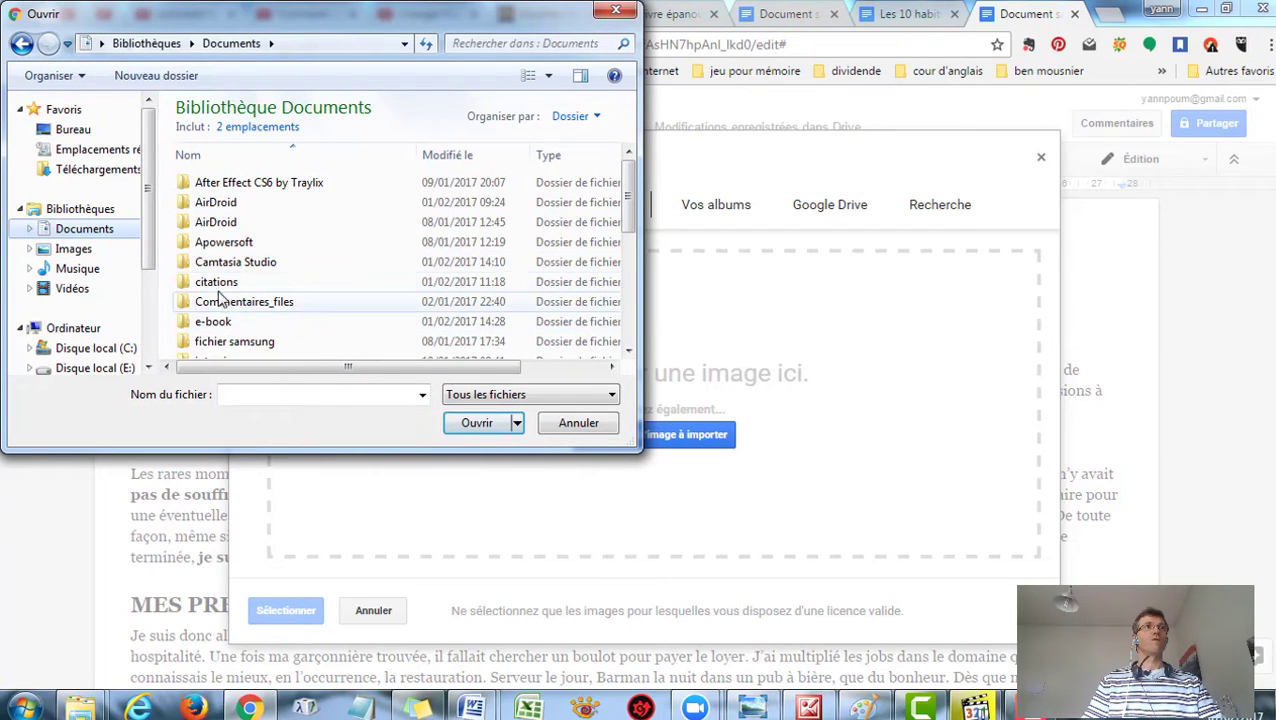
double_click(205, 324)
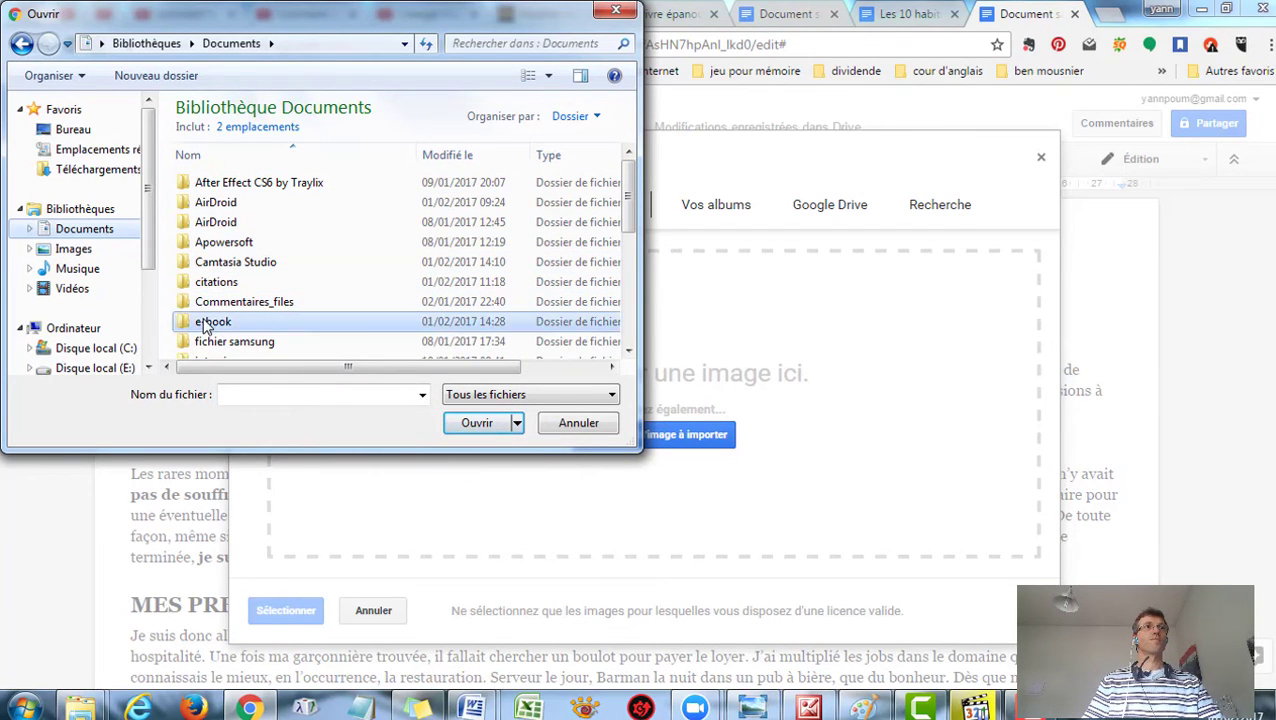
double_click(215, 183)
left_click(223, 189)
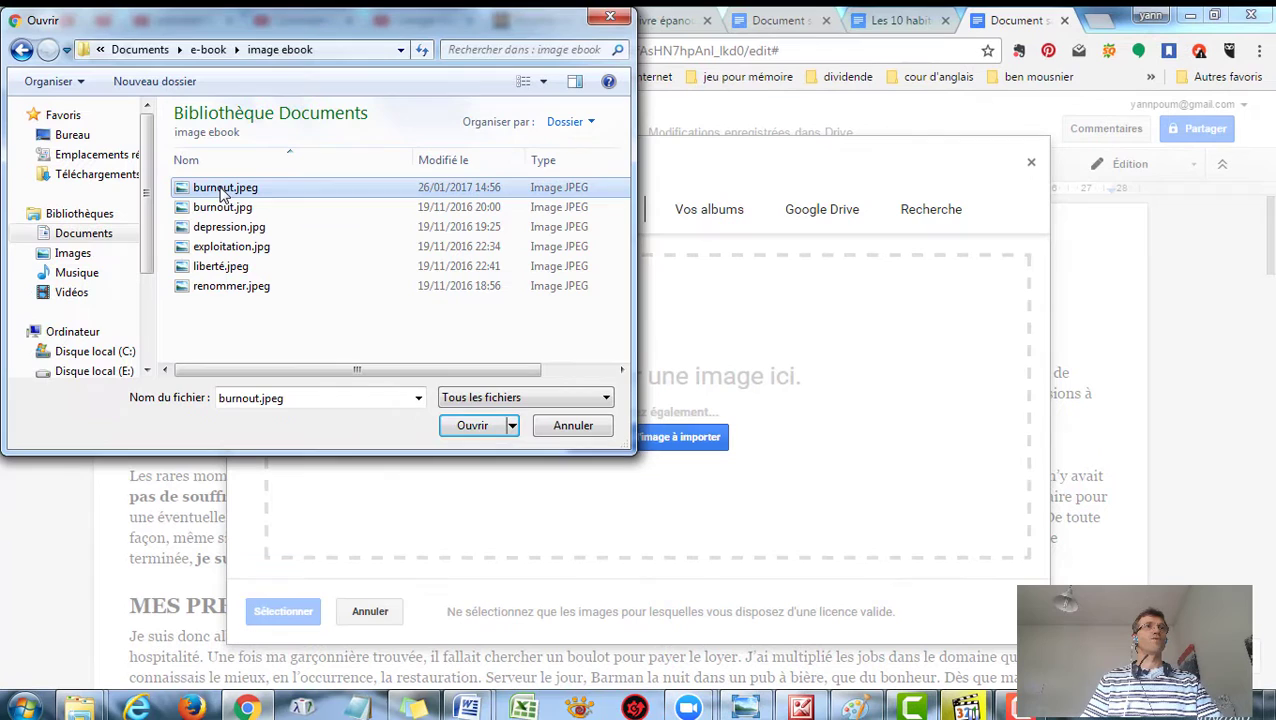
left_click(474, 424)
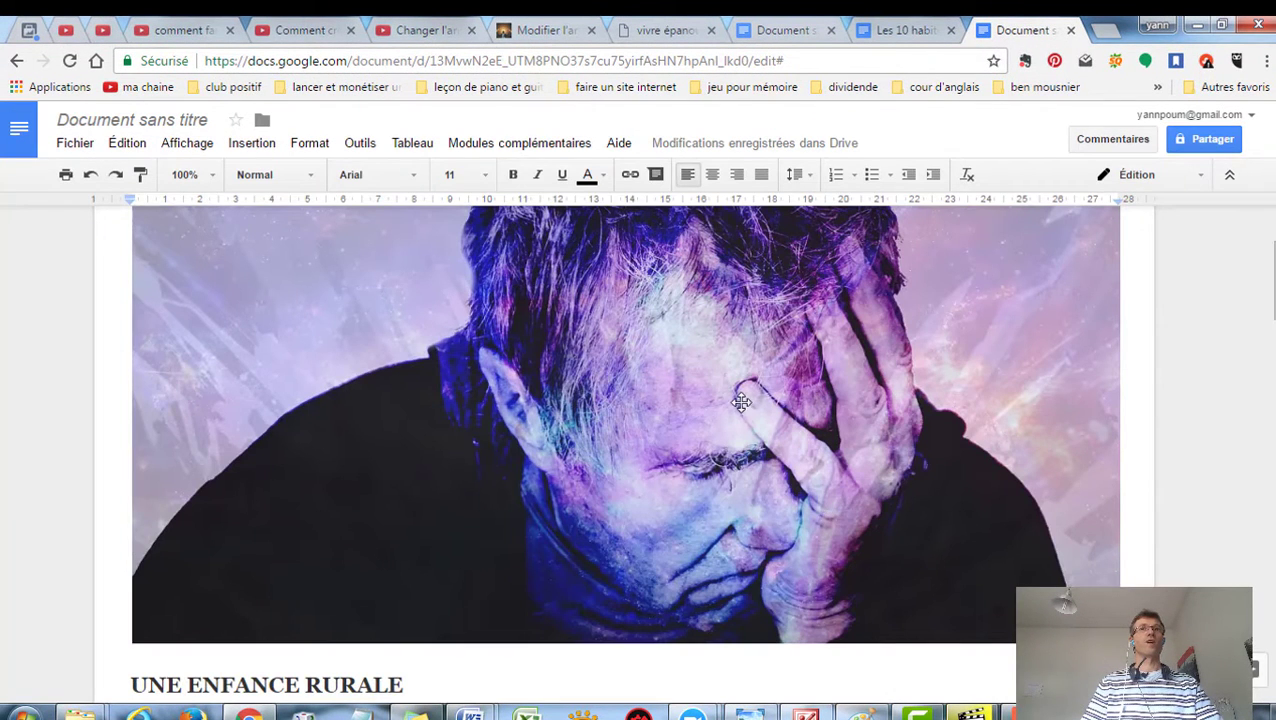
Step: Shrink the inserted burnout image proportionally to about 20 cm wide
scroll(741, 402, "down", 2)
left_click(1040, 383)
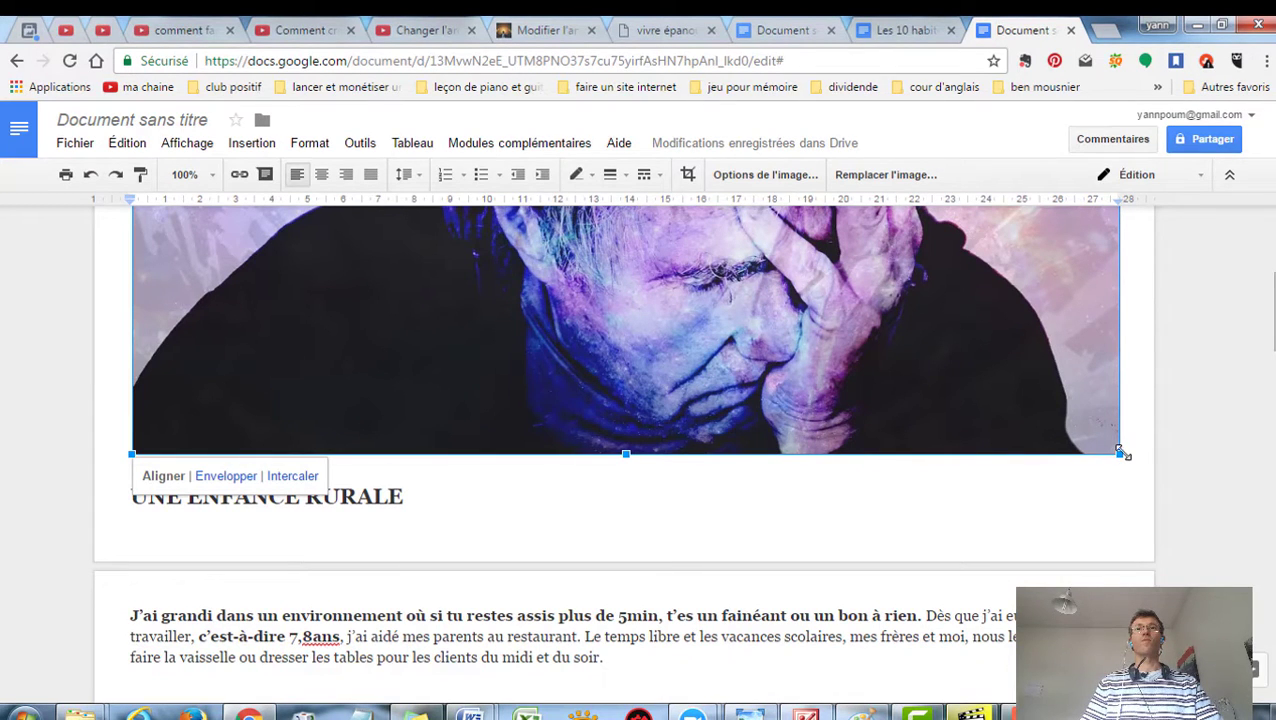
left_click_drag(1120, 452, 1042, 386)
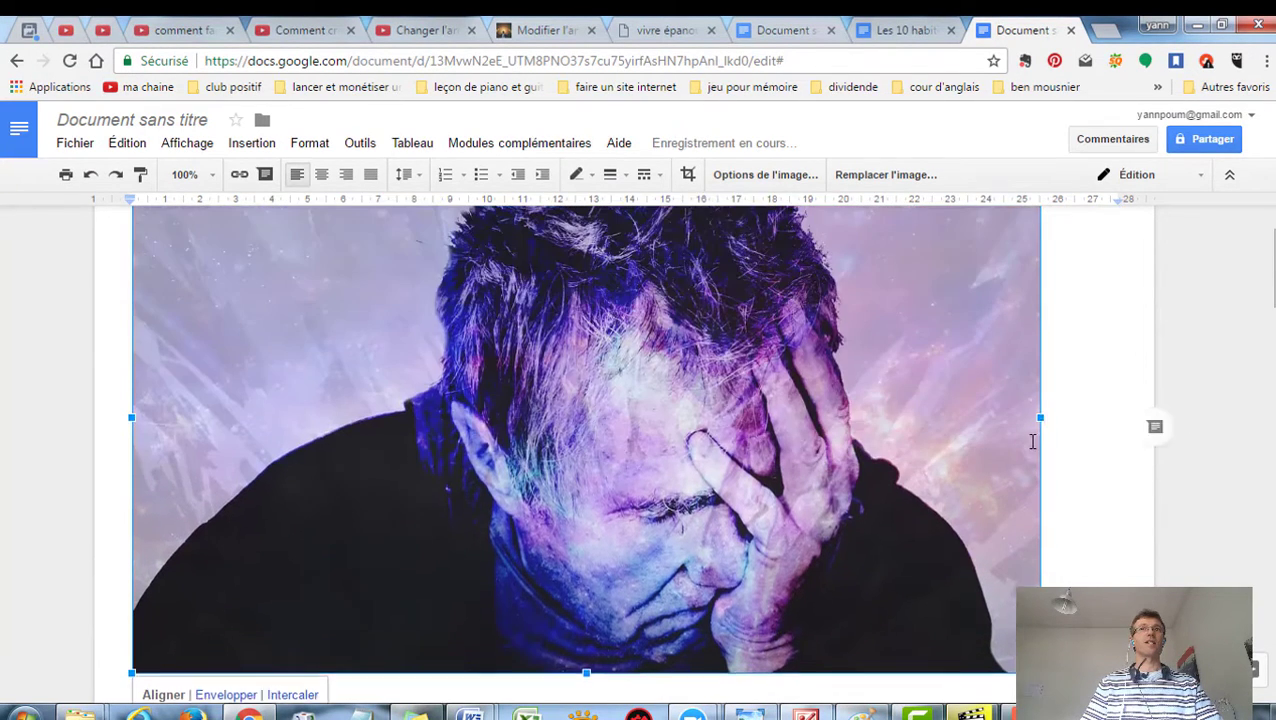
scroll(620, 469, "down", 1)
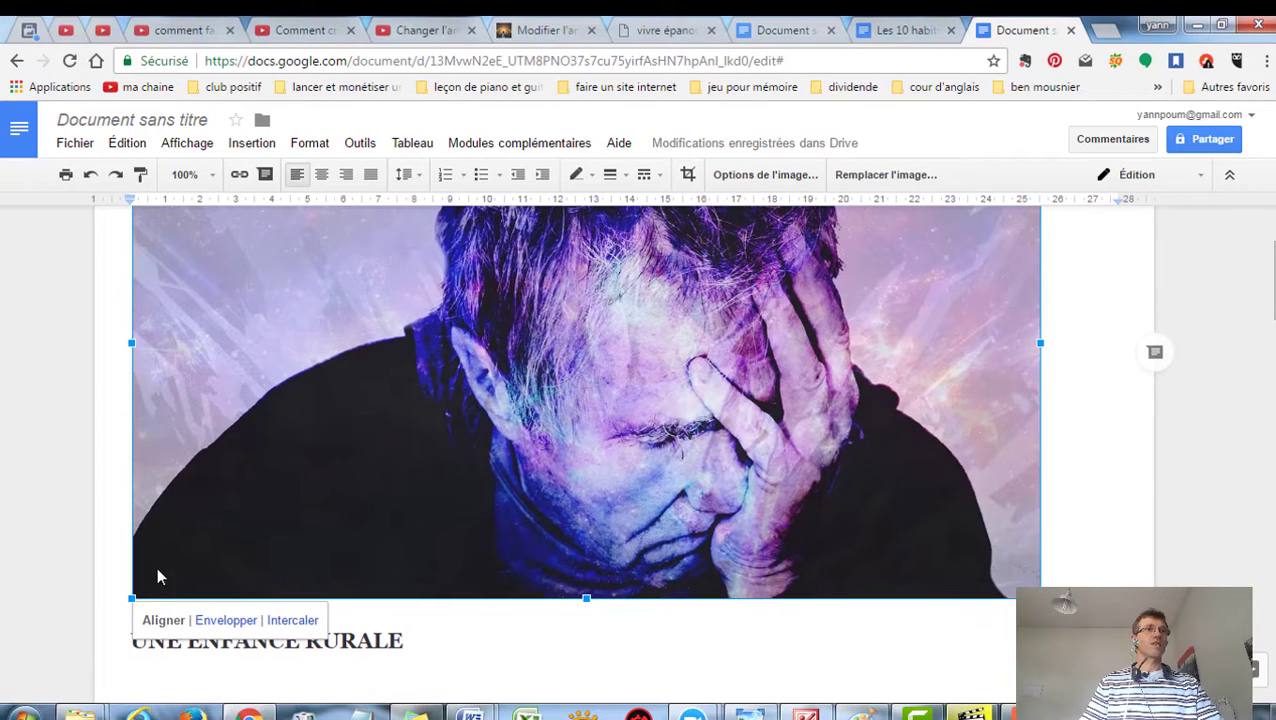
left_click_drag(130, 600, 240, 540)
left_click_drag(133, 541, 216, 494)
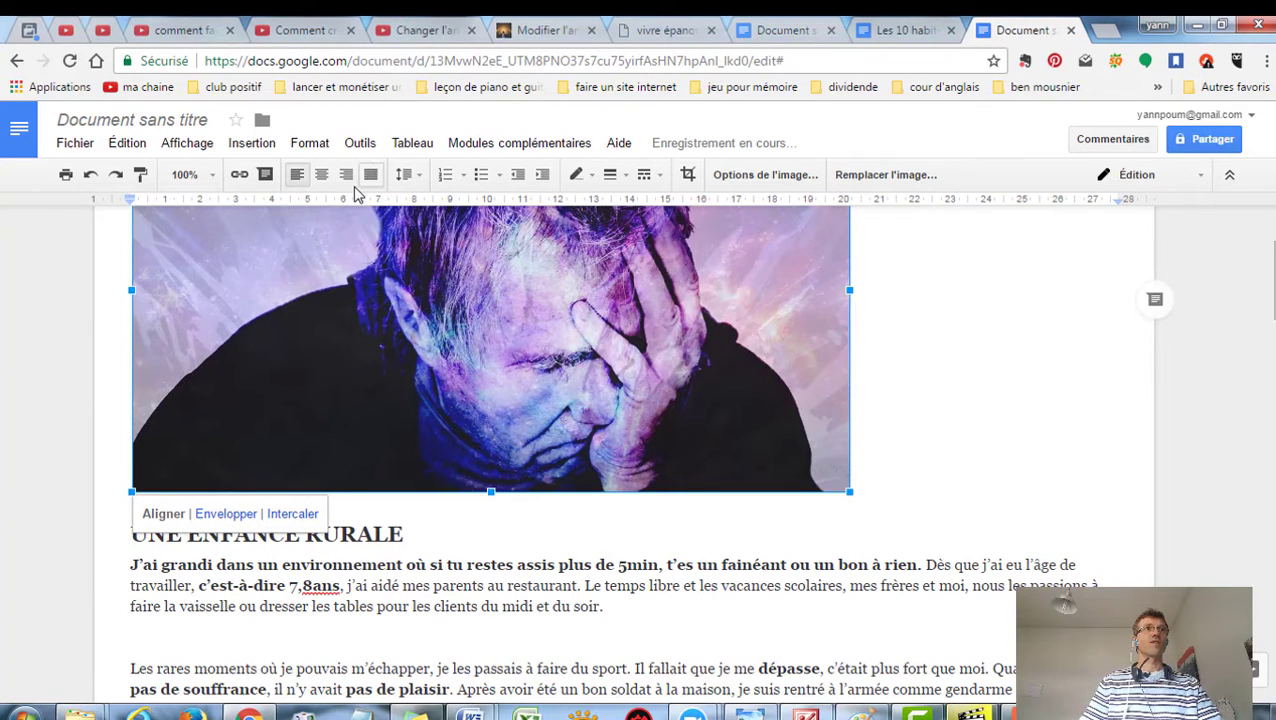
Step: Center the burnout image horizontally on the page
left_click(322, 177)
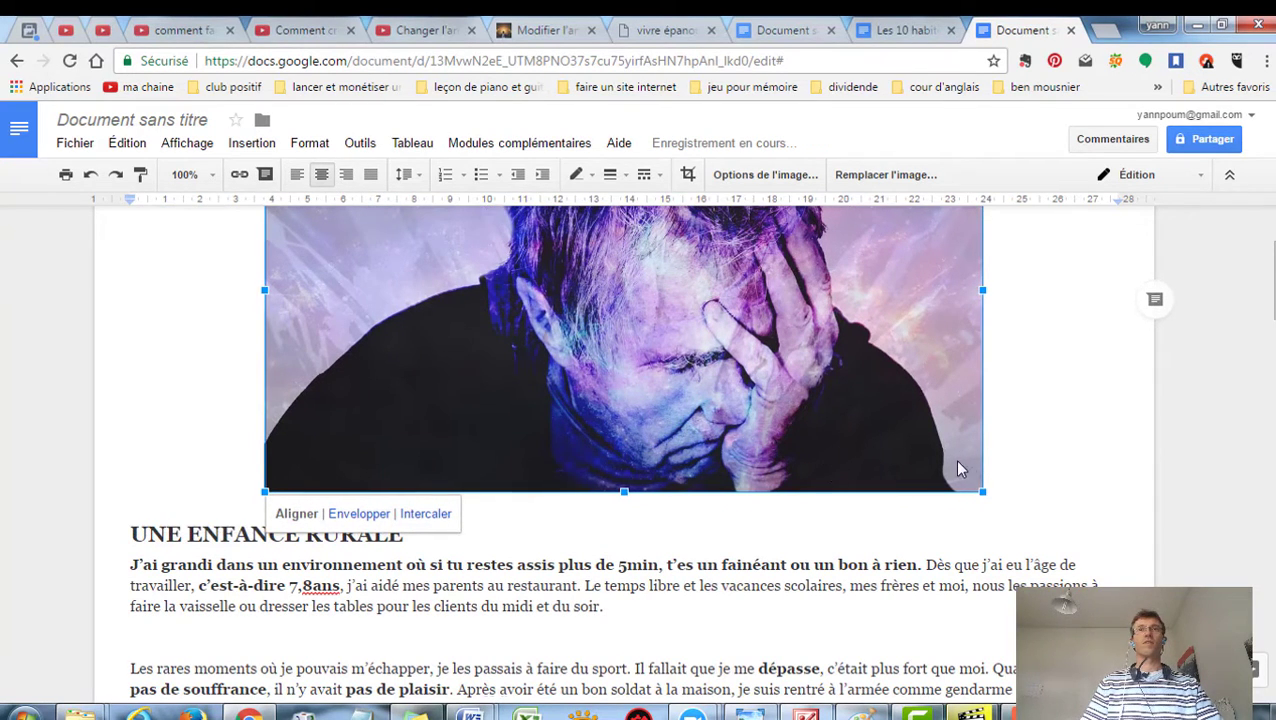
scroll(954, 459, "up", 2)
scroll(959, 465, "down", 3)
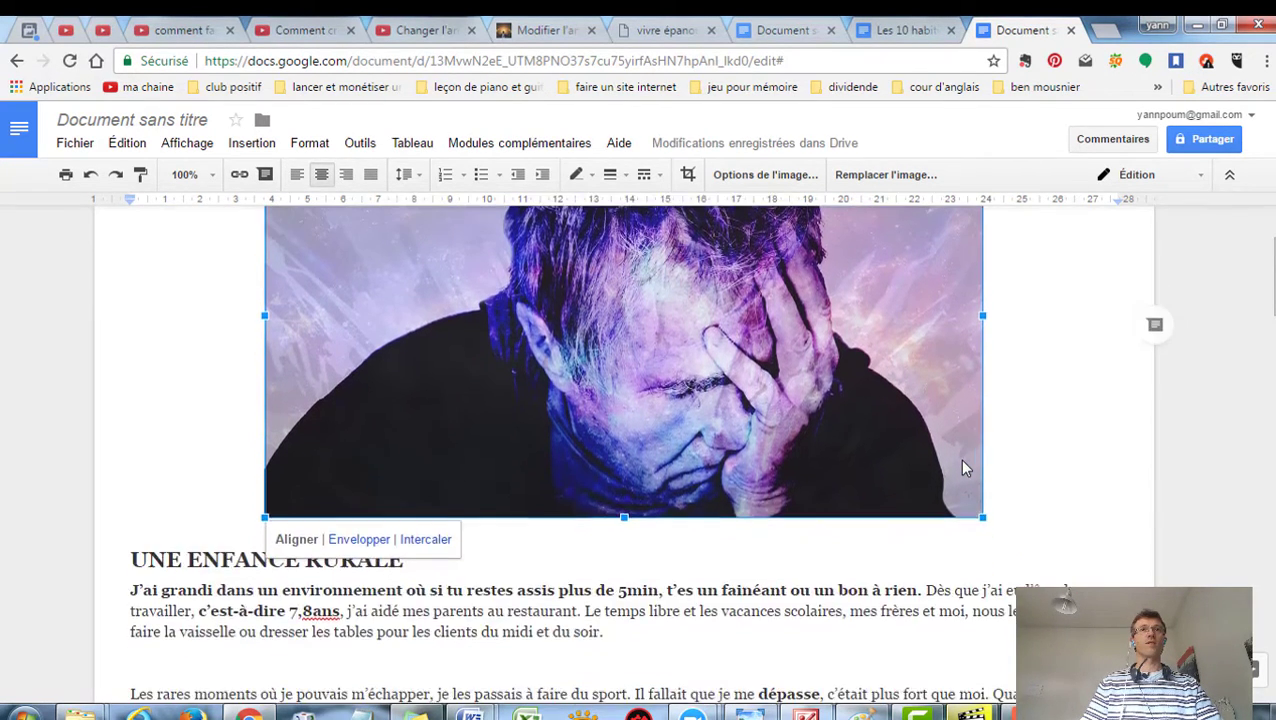
scroll(661, 484, "up", 2)
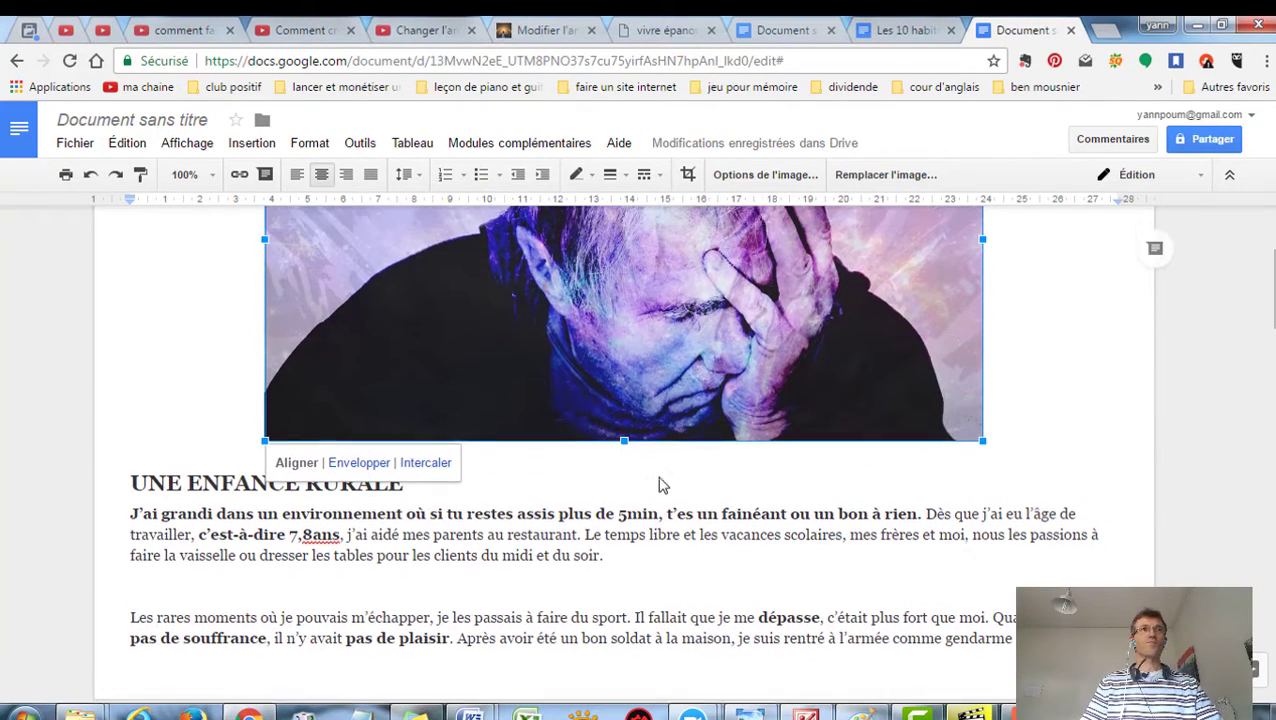
scroll(163, 422, "down", 3)
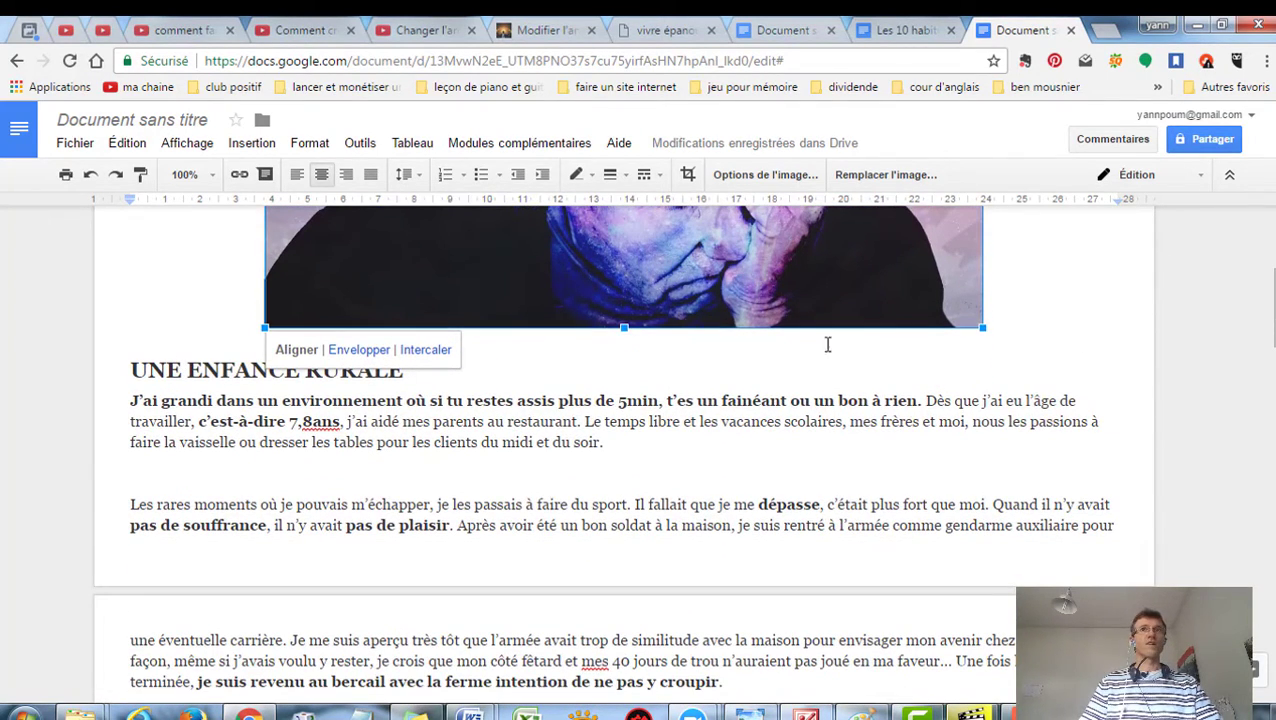
Step: Add an empty line between the burnout image and the "UNE ENFANCE RURALE" heading
left_click(1026, 327)
scroll(1025, 322, "up", 3)
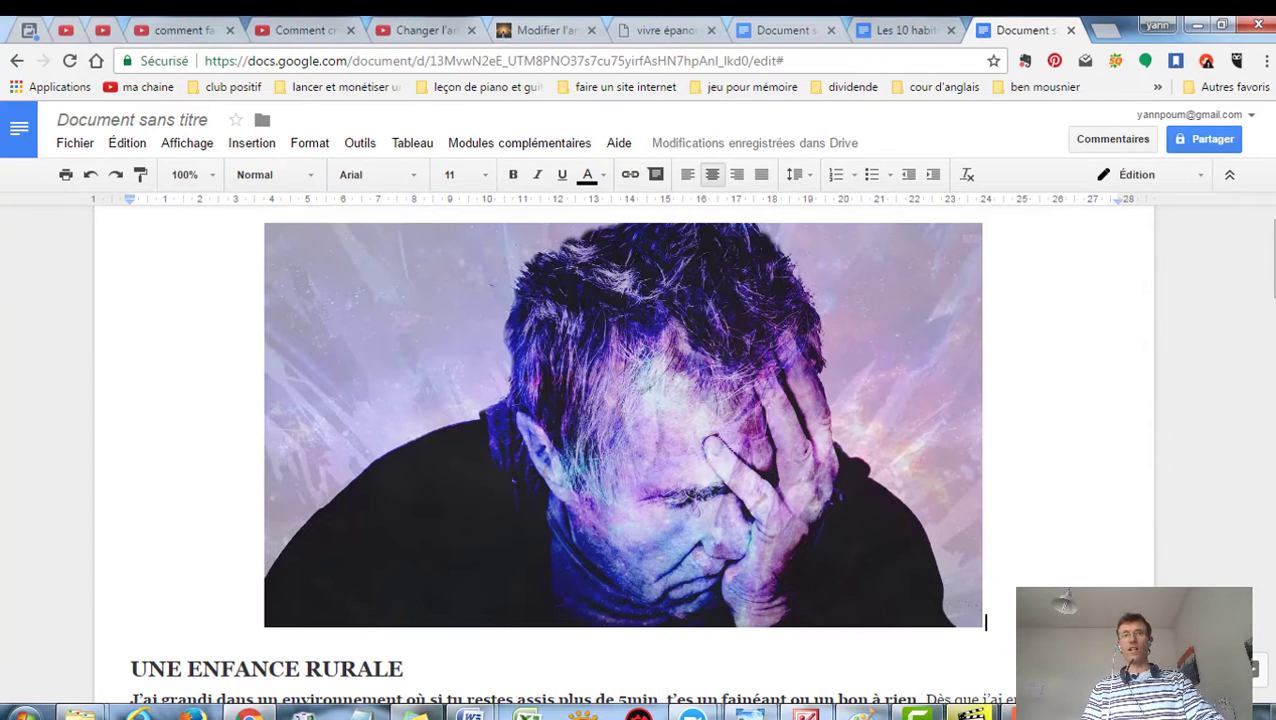
key("Return")
scroll(1057, 561, "down", 3)
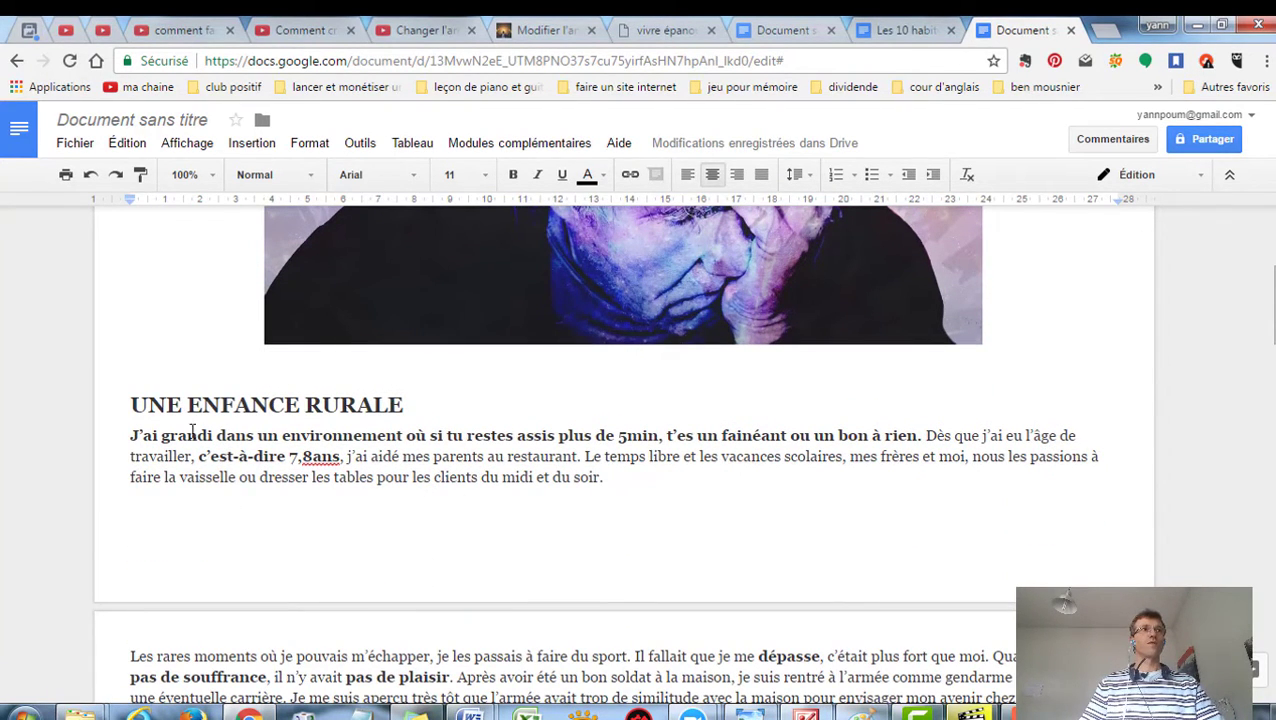
Step: Check the paragraph styles of the "UNE ENFANCE RURALE" heading and the title, and look through the following section headings and text
left_click(222, 405)
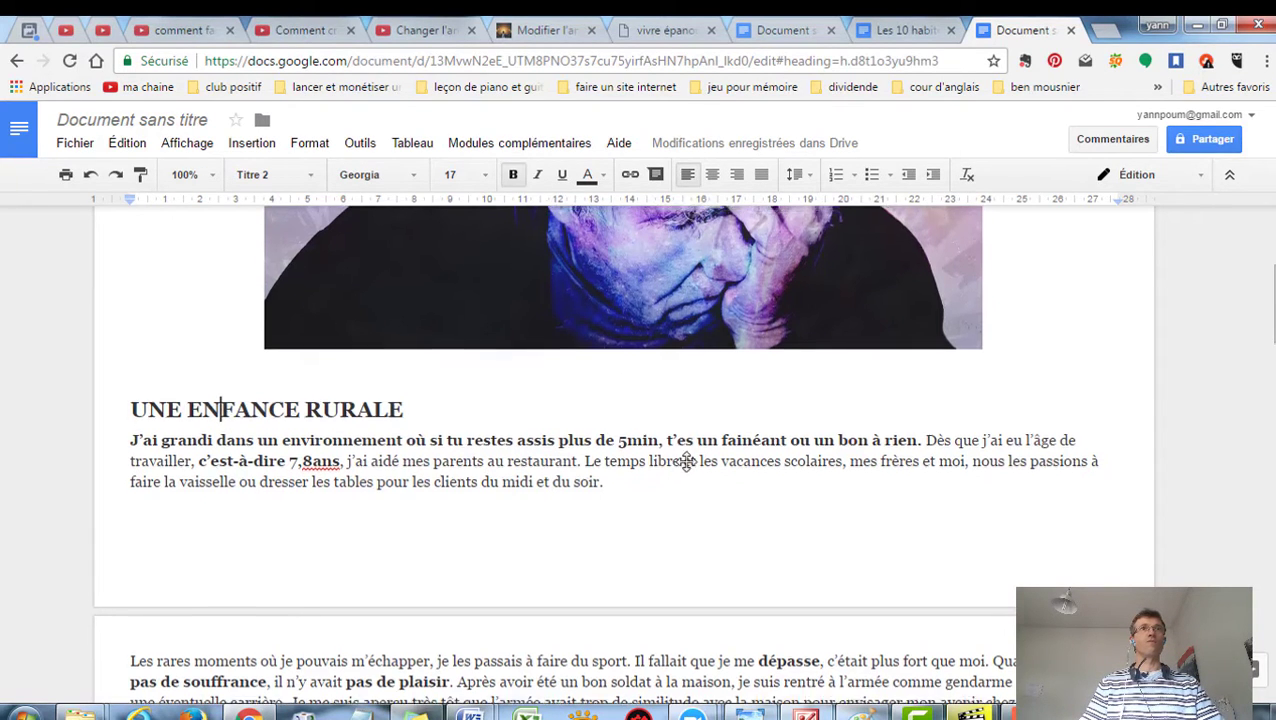
scroll(222, 404, "up", 4)
left_click(595, 276)
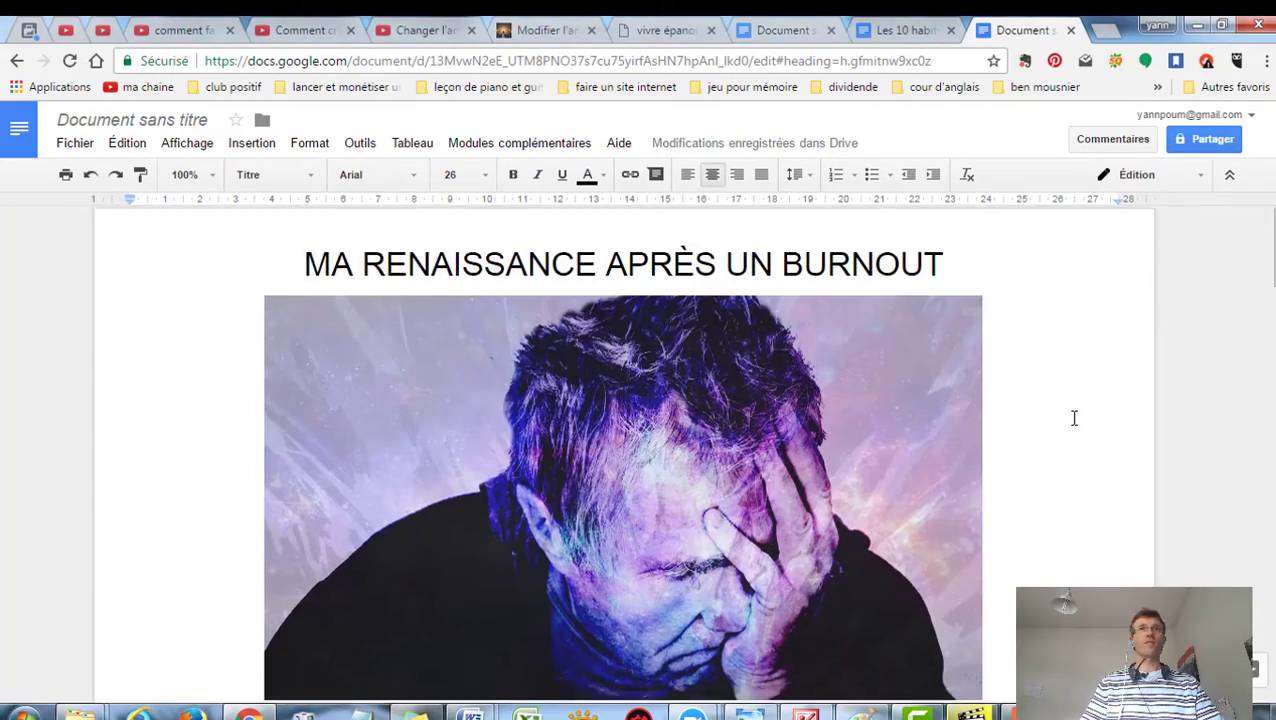
scroll(1073, 415, "down", 10)
scroll(1073, 418, "down", 3)
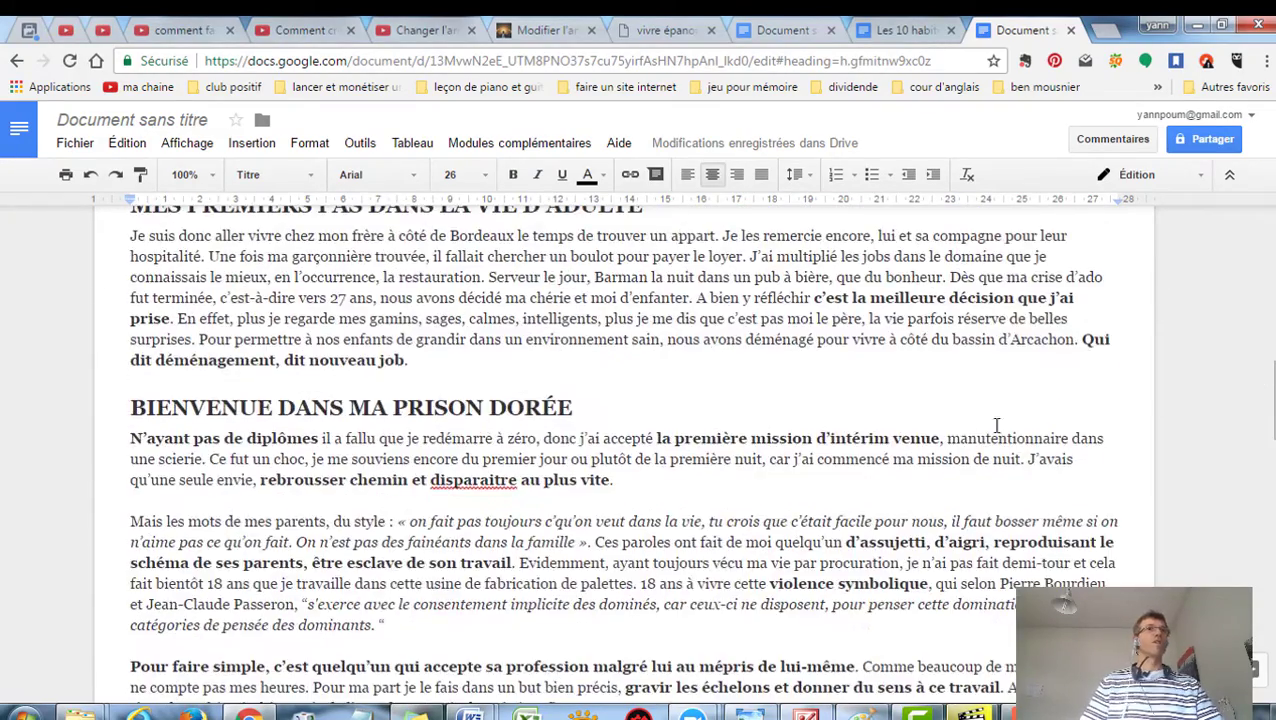
scroll(839, 482, "up", 3)
scroll(836, 478, "down", 2)
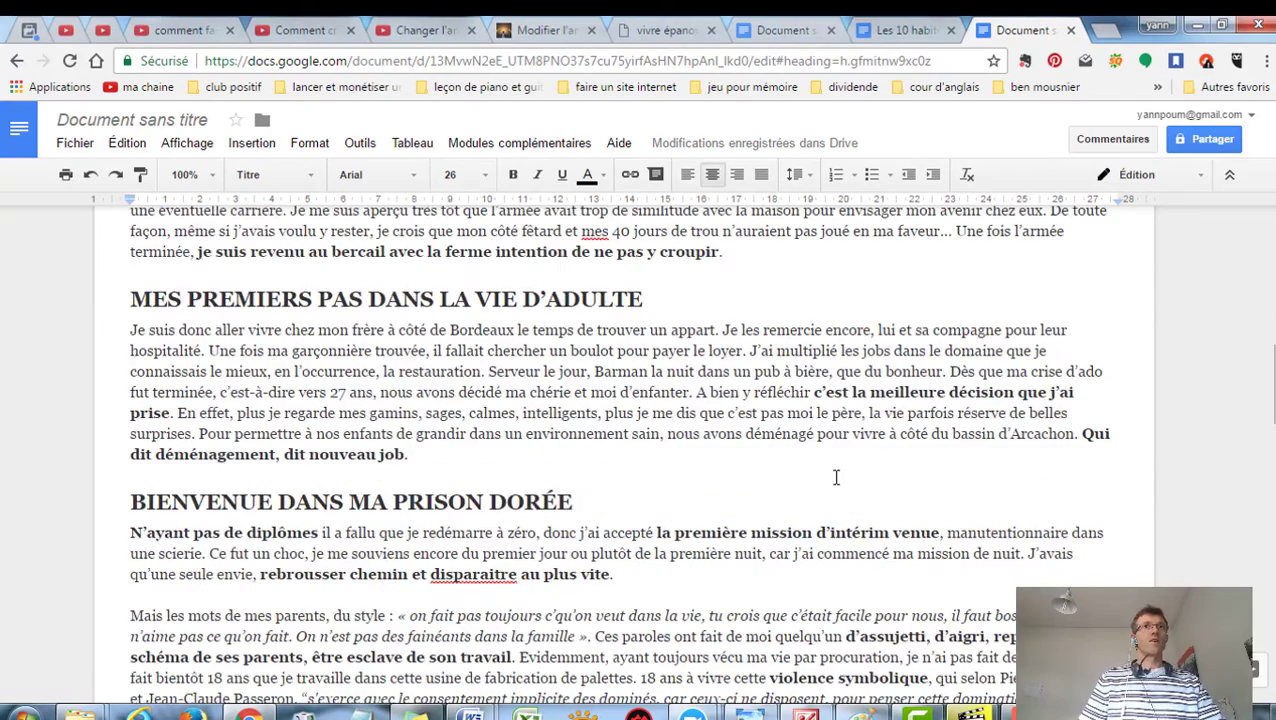
scroll(843, 530, "up", 2)
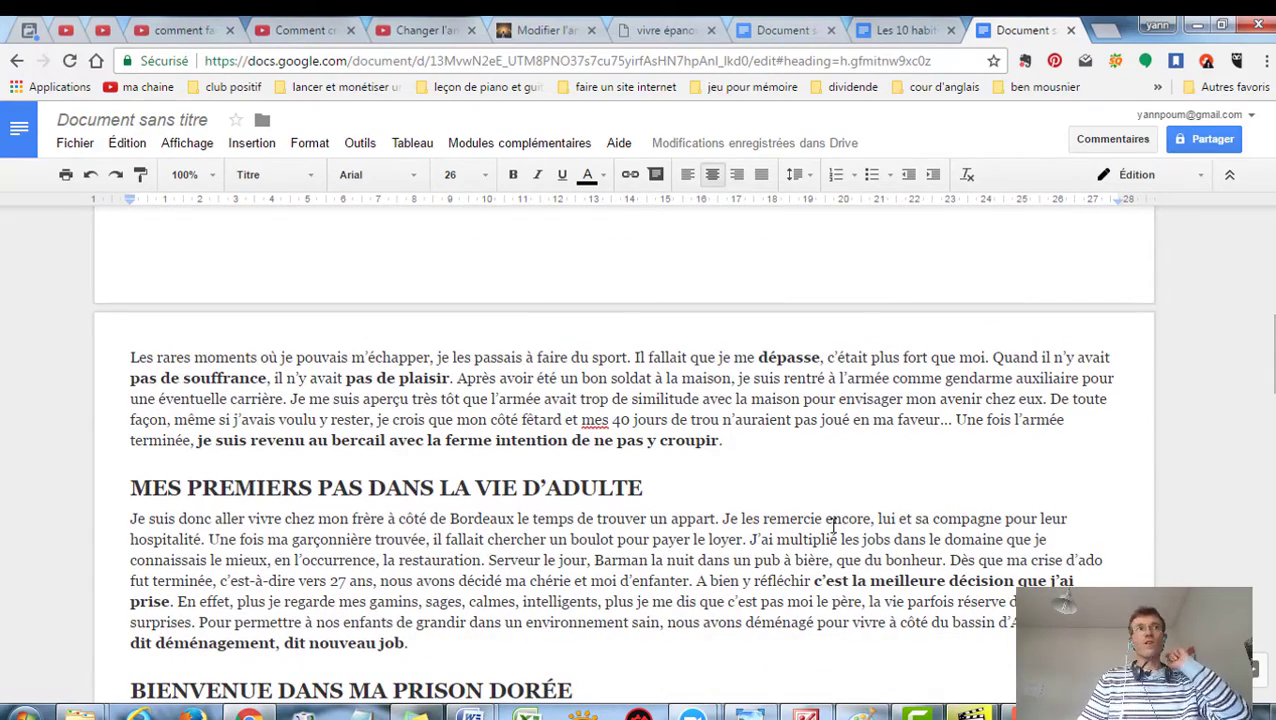
scroll(421, 472, "down", 4)
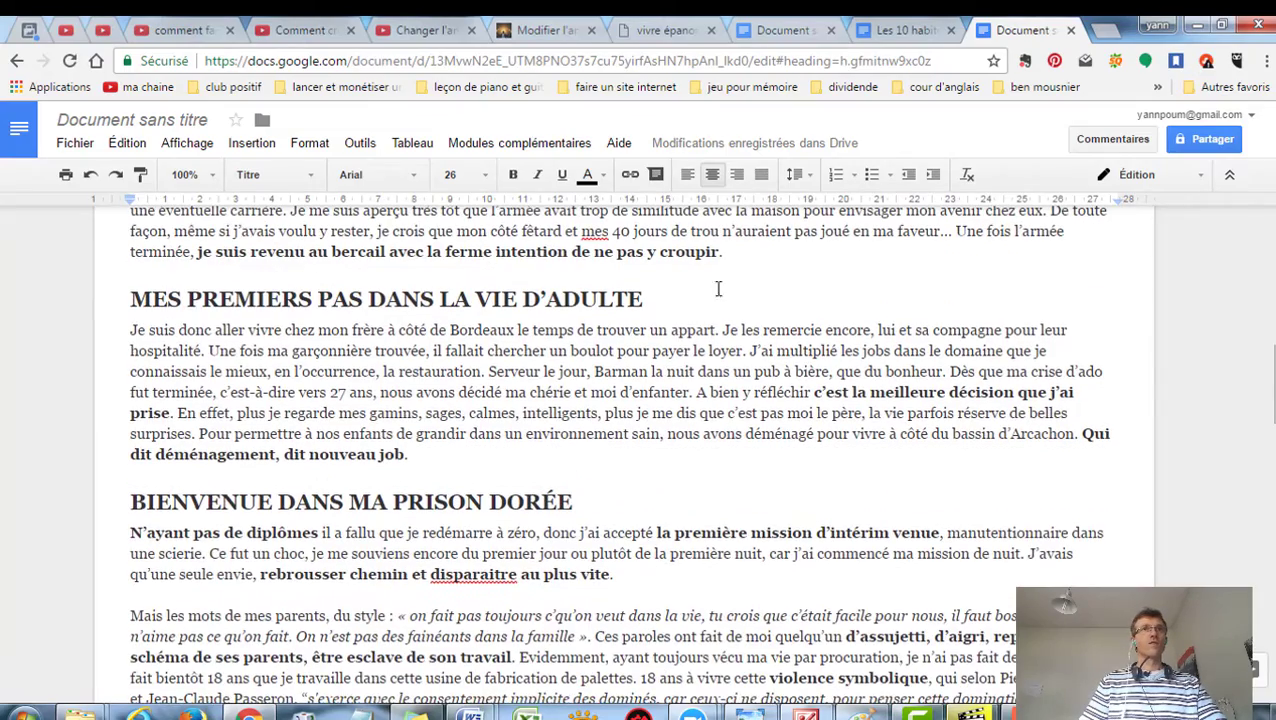
scroll(970, 268, "up", 5)
scroll(983, 270, "down", 5)
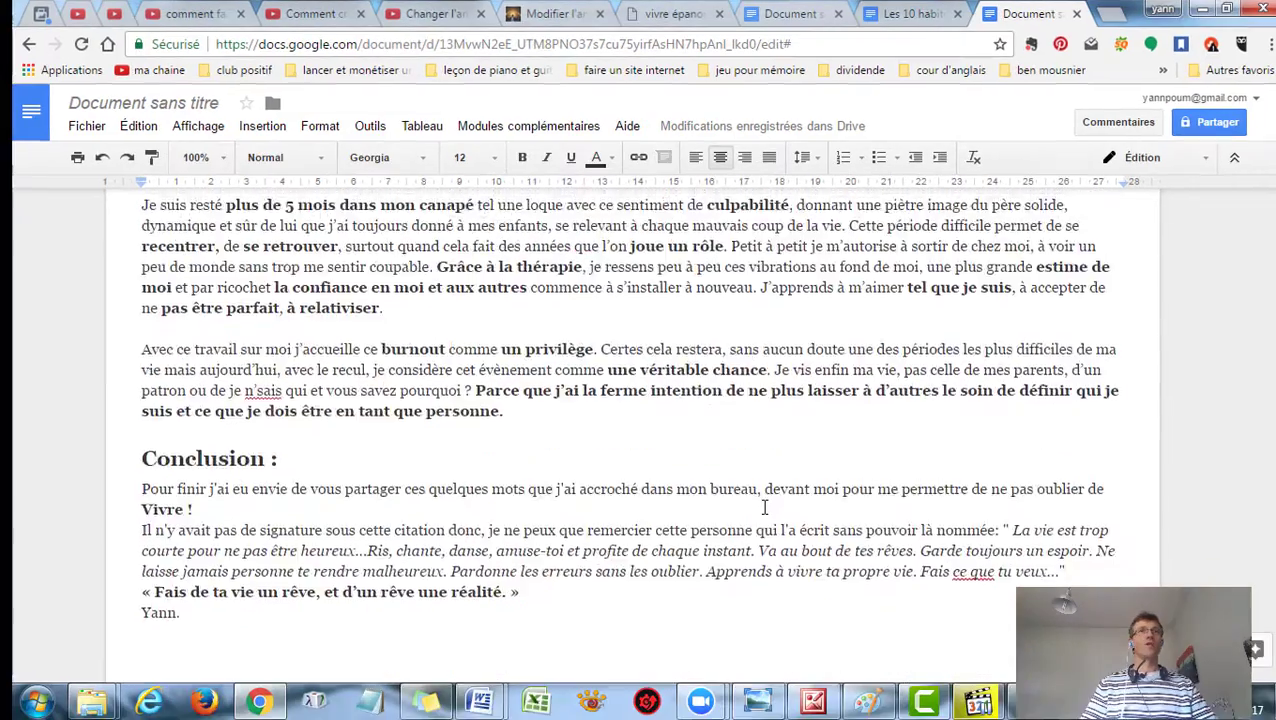
Step: Insert a page break on the empty line above the paragraph beginning "Les rares moments où je pouvais m'échapper"
scroll(765, 508, "up", 15)
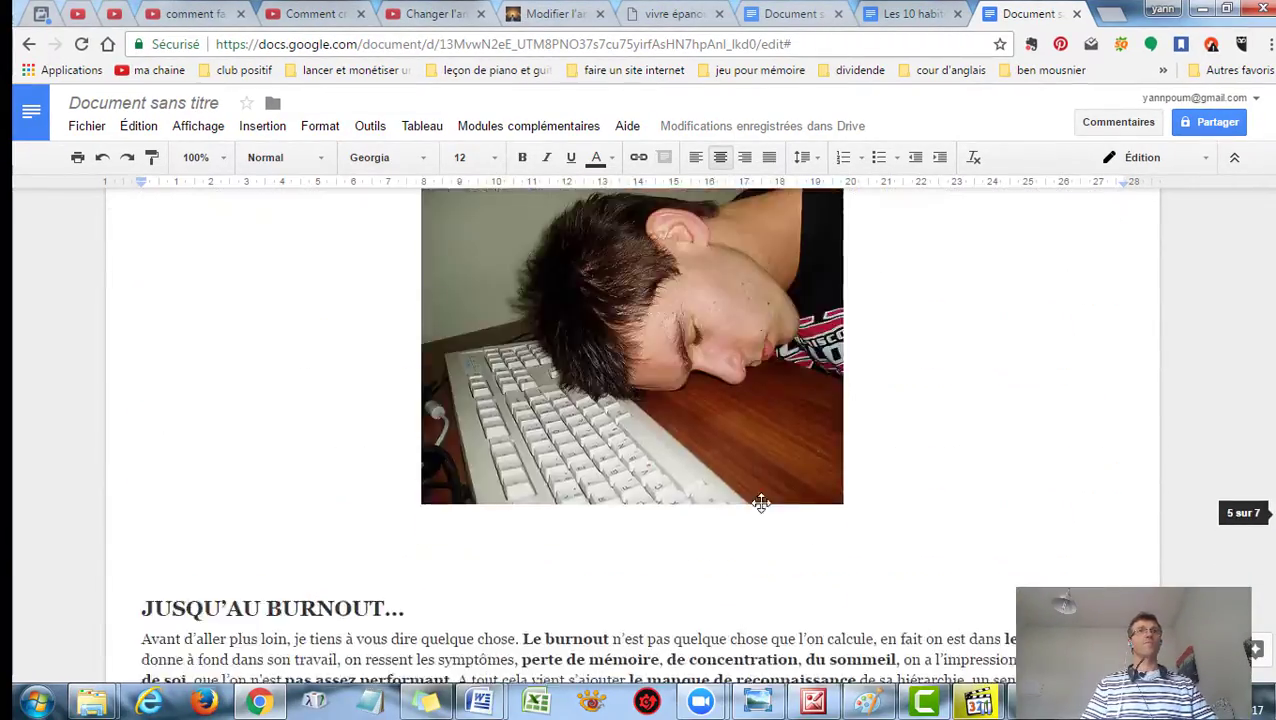
scroll(760, 502, "up", 15)
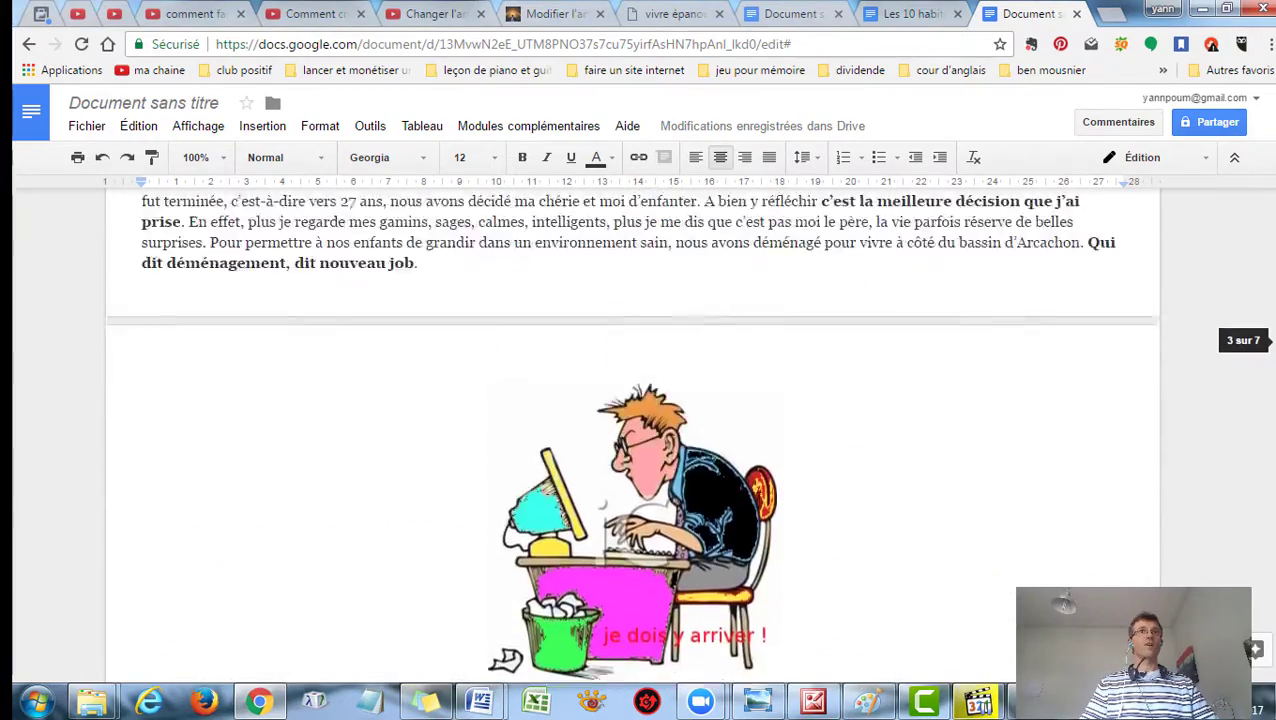
scroll(759, 499, "up", 10)
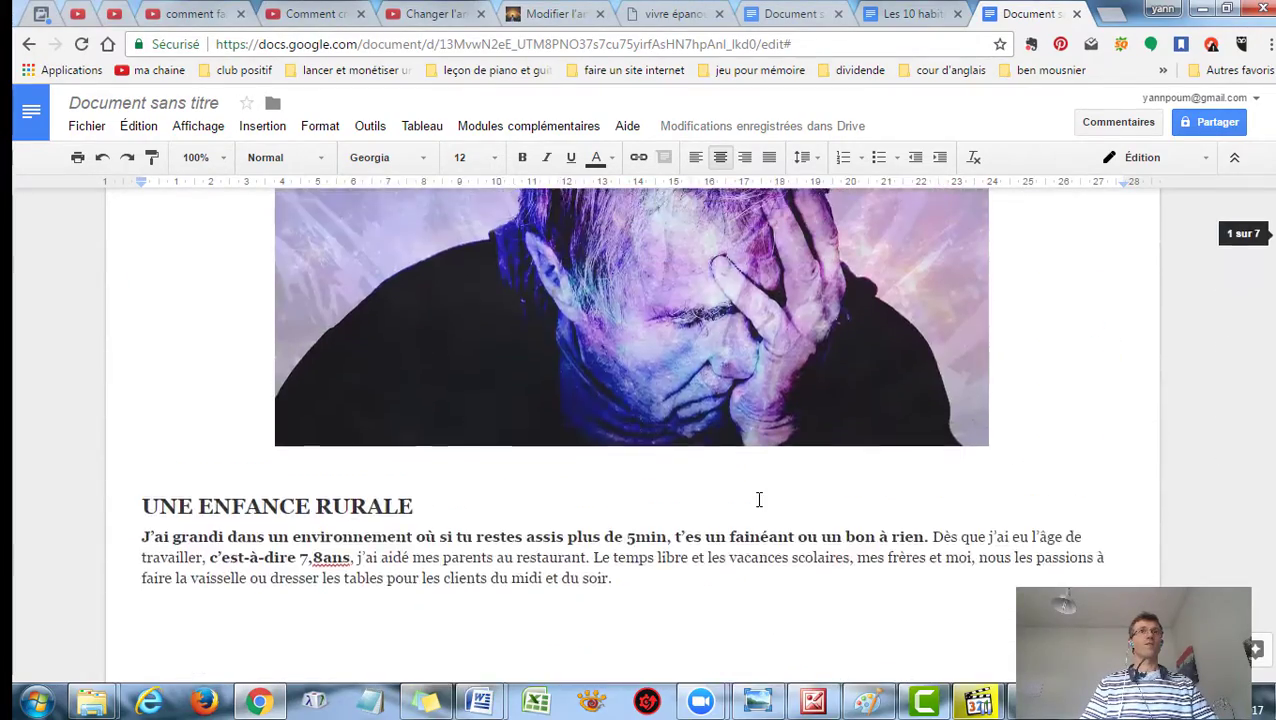
scroll(908, 393, "down", 6)
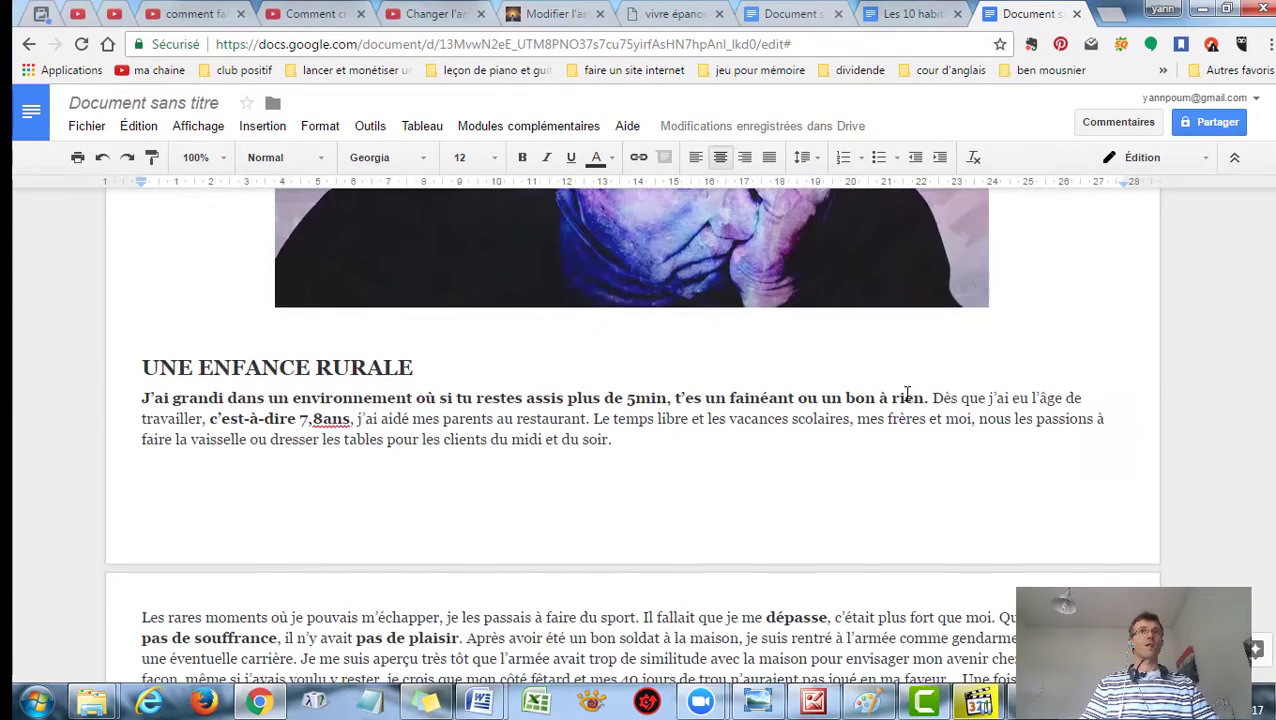
scroll(590, 336, "up", 2)
scroll(590, 336, "down", 2)
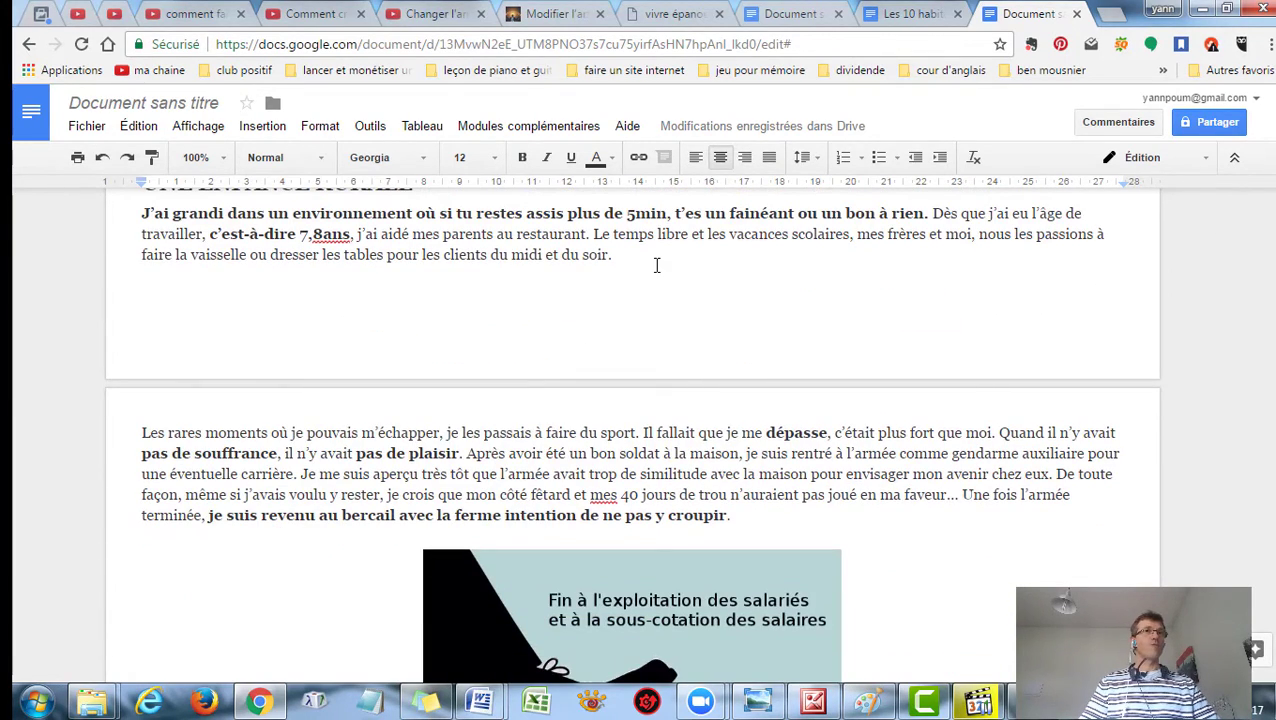
scroll(657, 265, "up", 1)
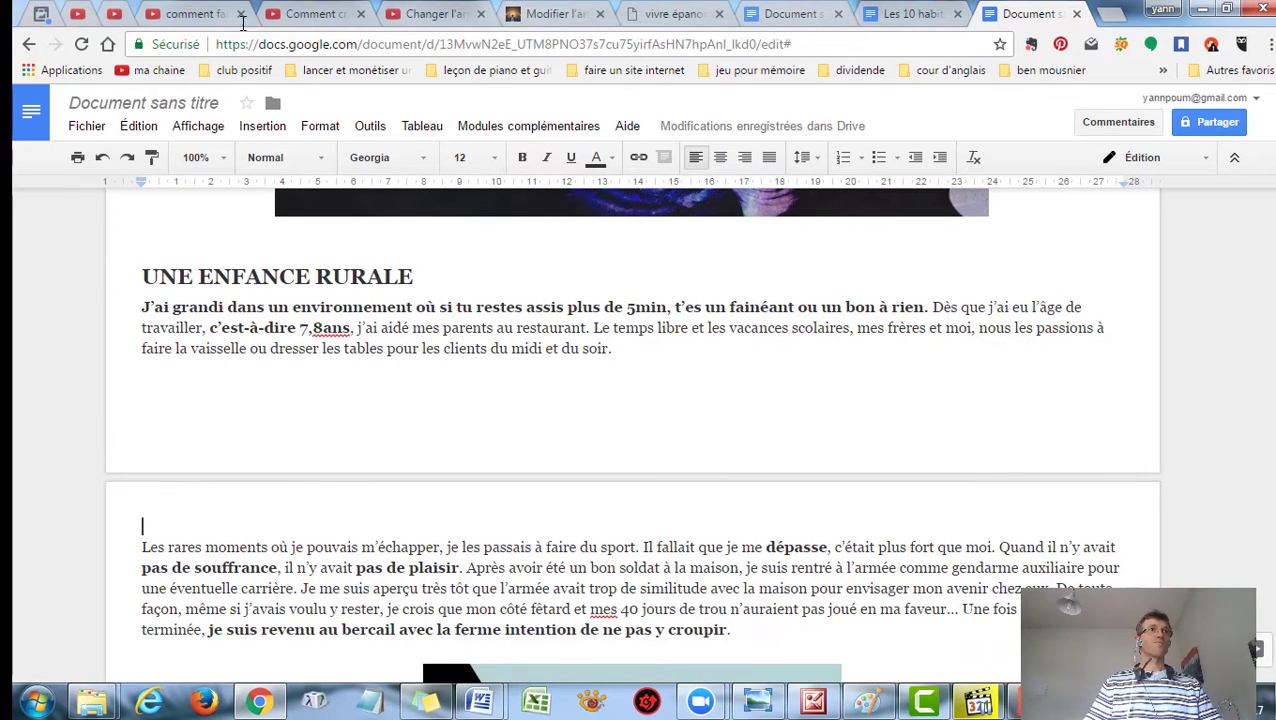
left_click(263, 130)
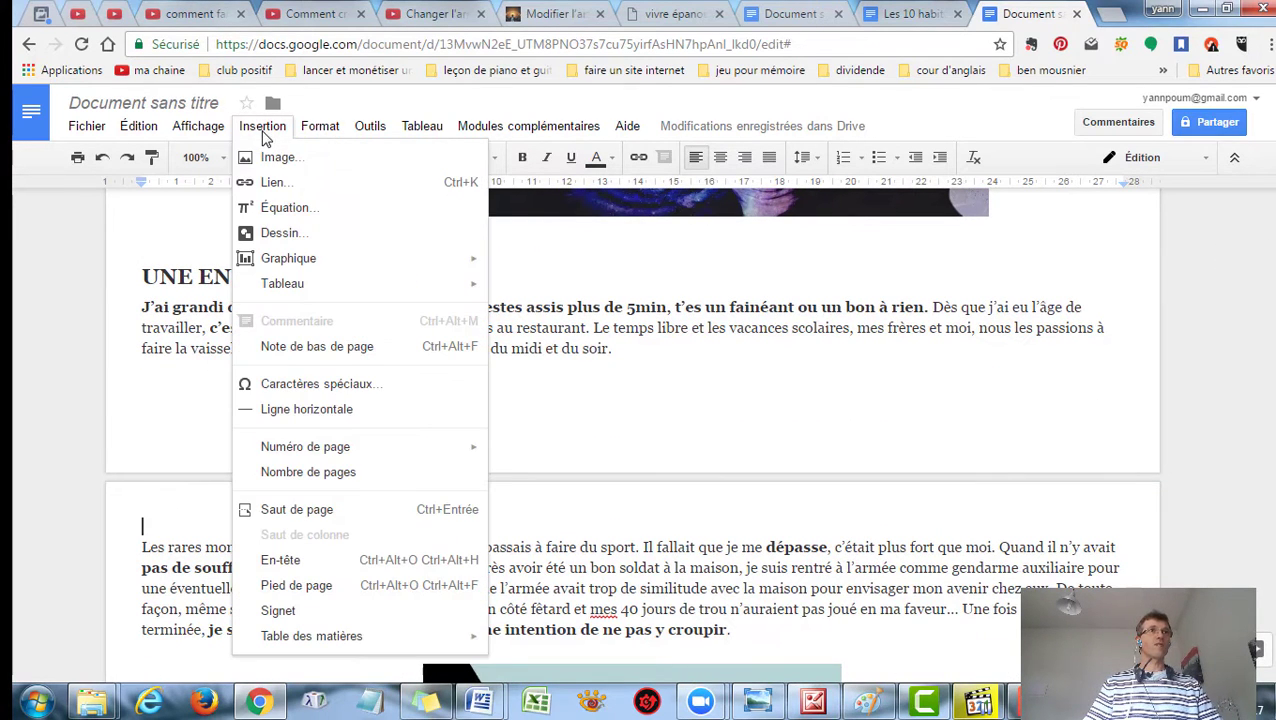
left_click(298, 511)
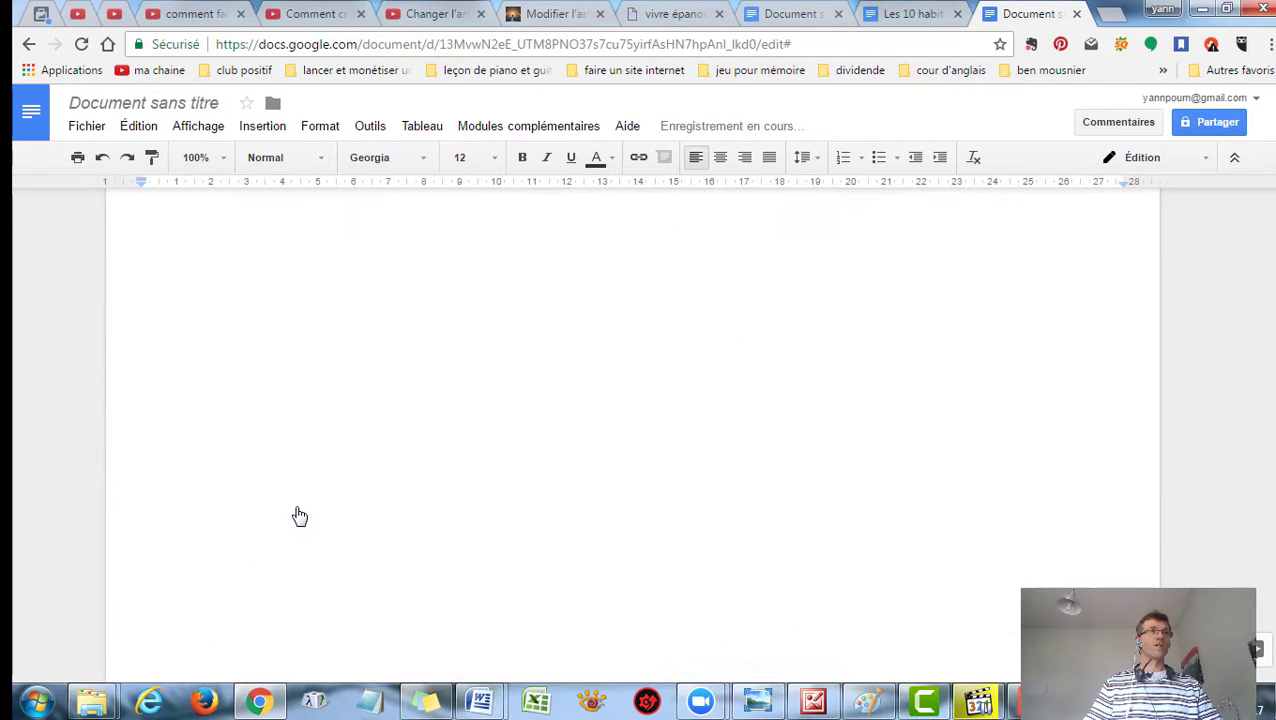
scroll(534, 378, "up", 10)
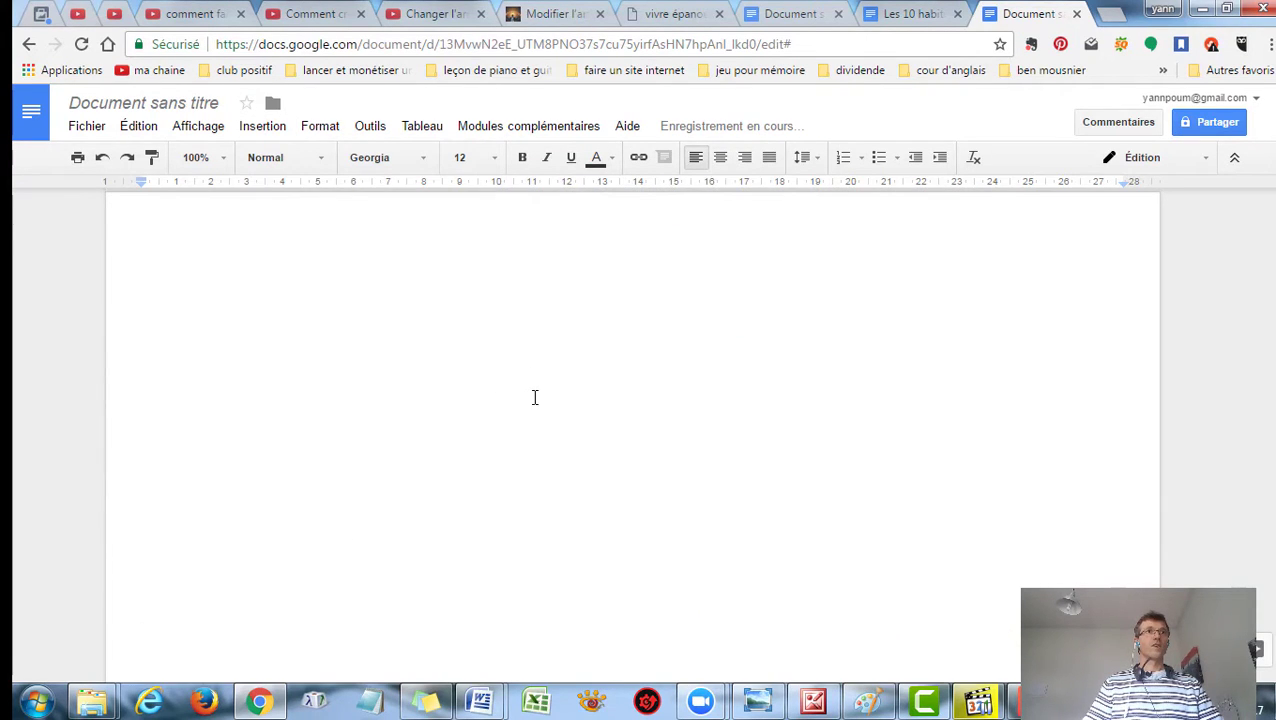
scroll(430, 416, "down", 2)
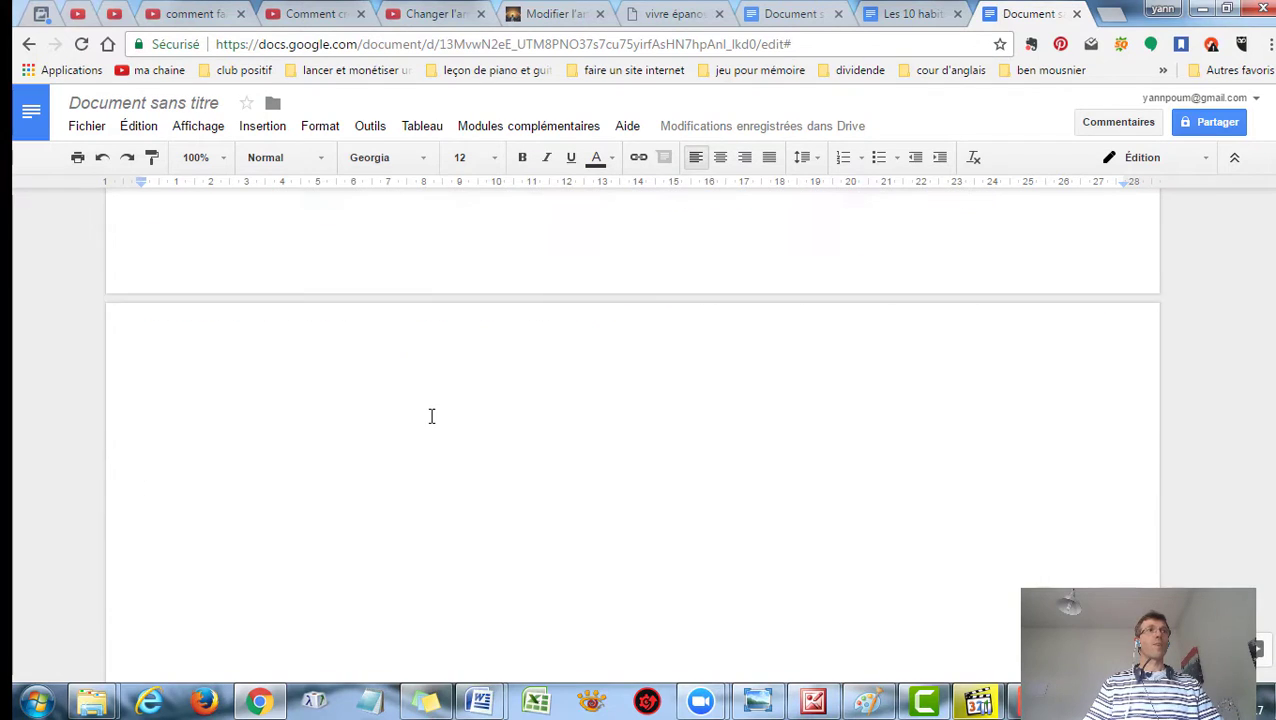
Step: Insert a table of contents with blue links on the blank page after the first page
left_click(262, 127)
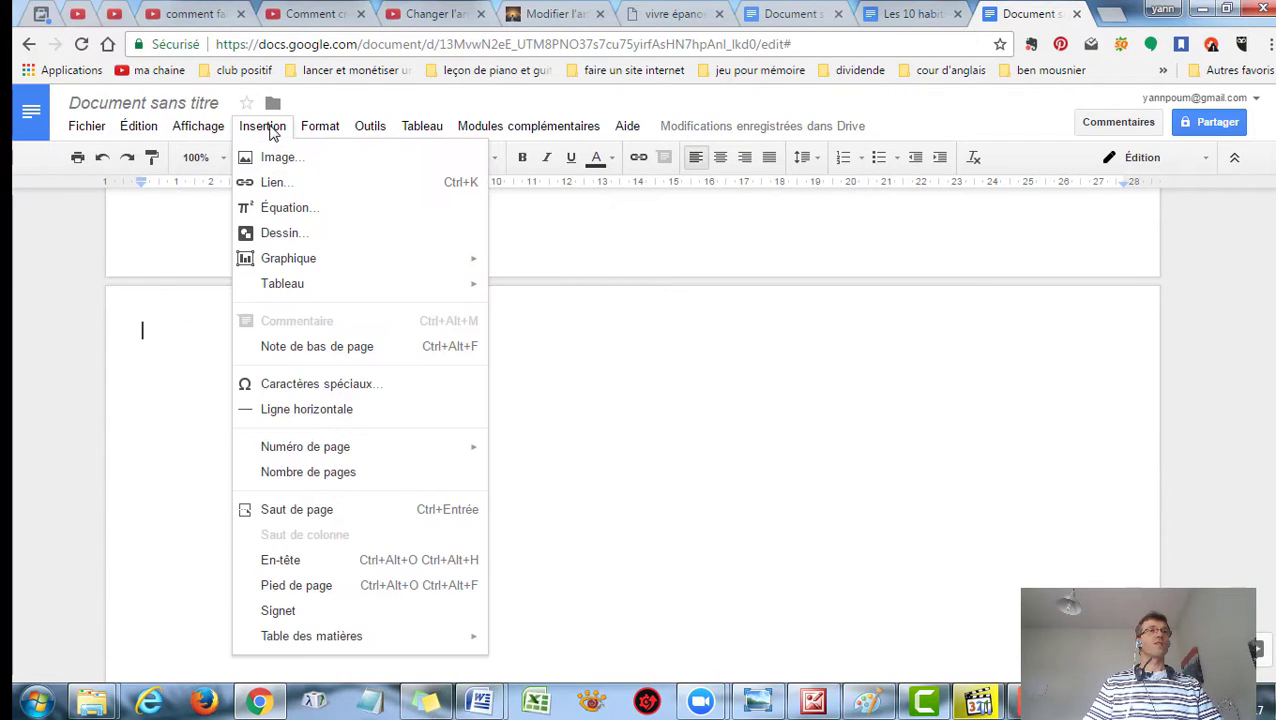
mouse_move(288, 645)
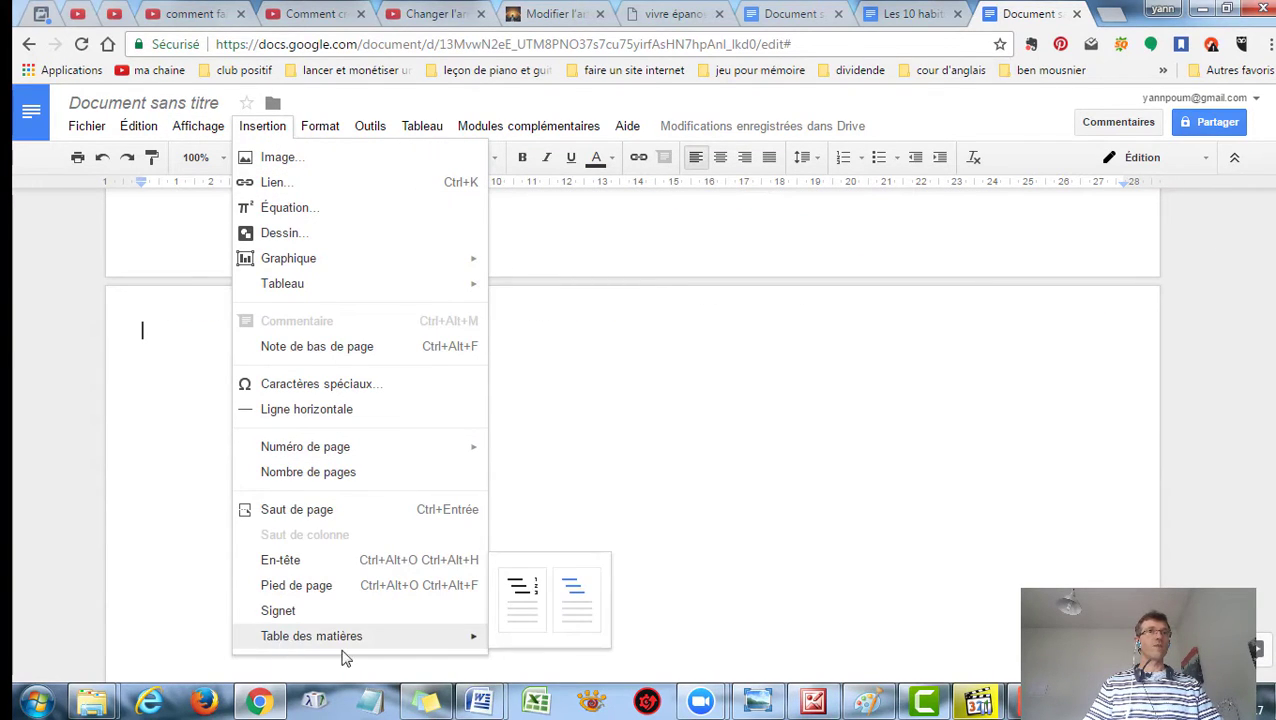
left_click(580, 598)
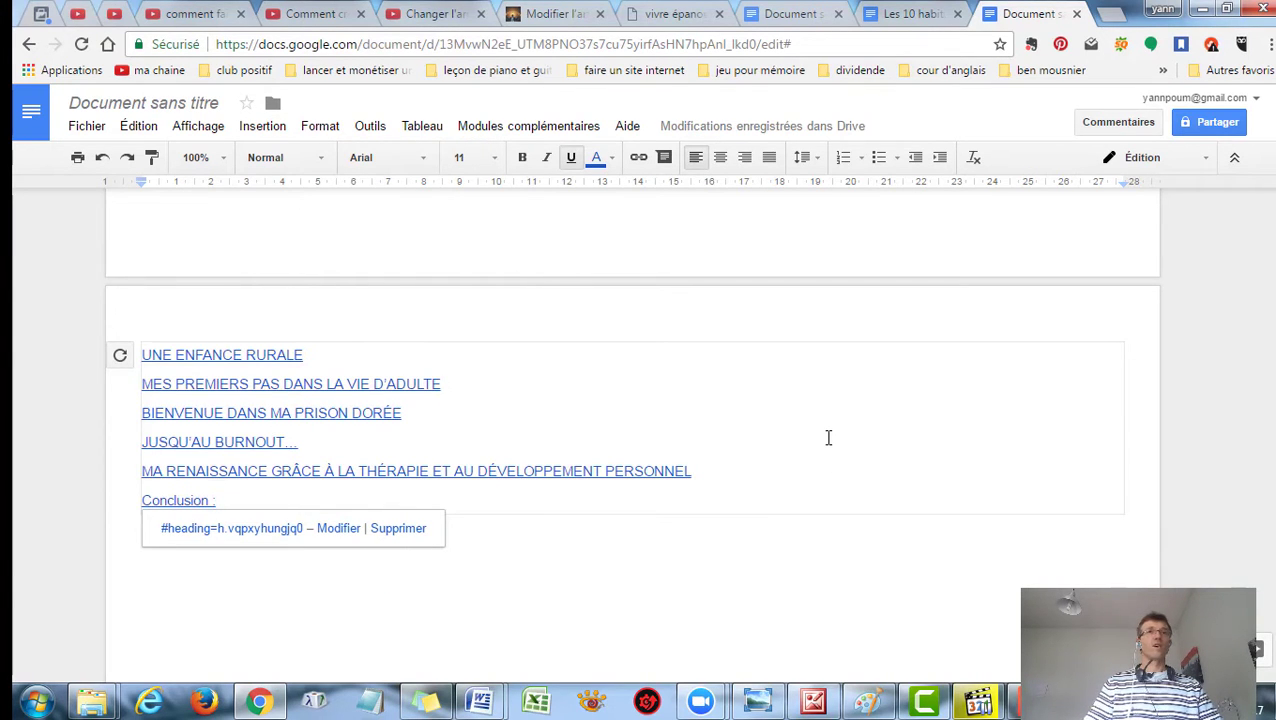
scroll(826, 436, "up", 1)
scroll(832, 443, "down", 1)
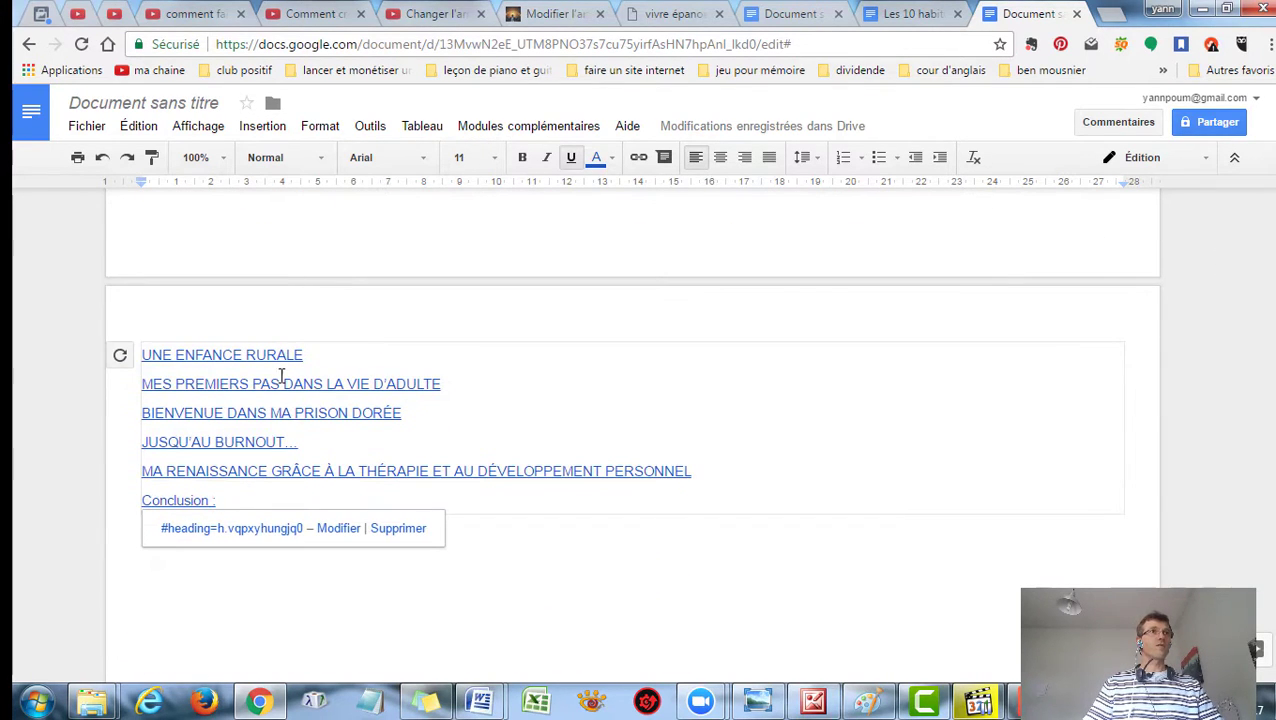
scroll(296, 304, "up", 2)
scroll(293, 499, "down", 1)
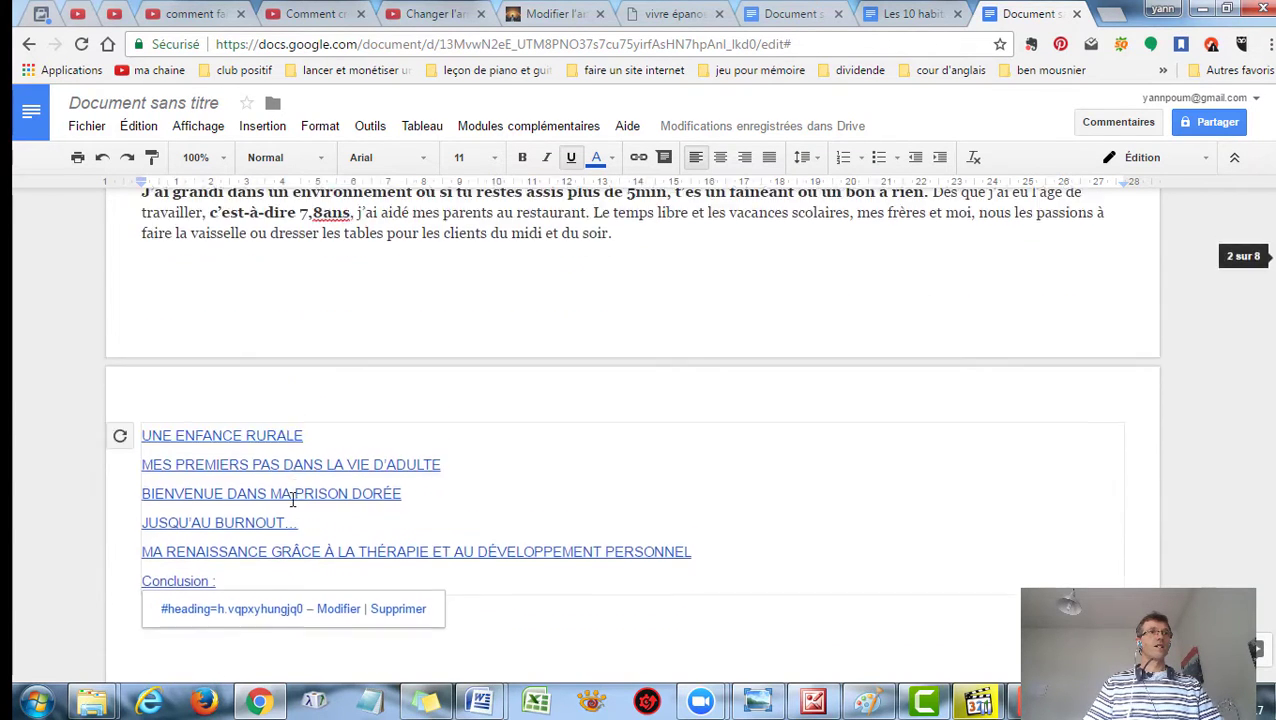
Step: Add a page header on the first page, above the title "MA RENAISSANCE APRÈS UN BURNOUT"
scroll(322, 493, "up", 5)
scroll(555, 421, "down", 2)
scroll(461, 346, "up", 2)
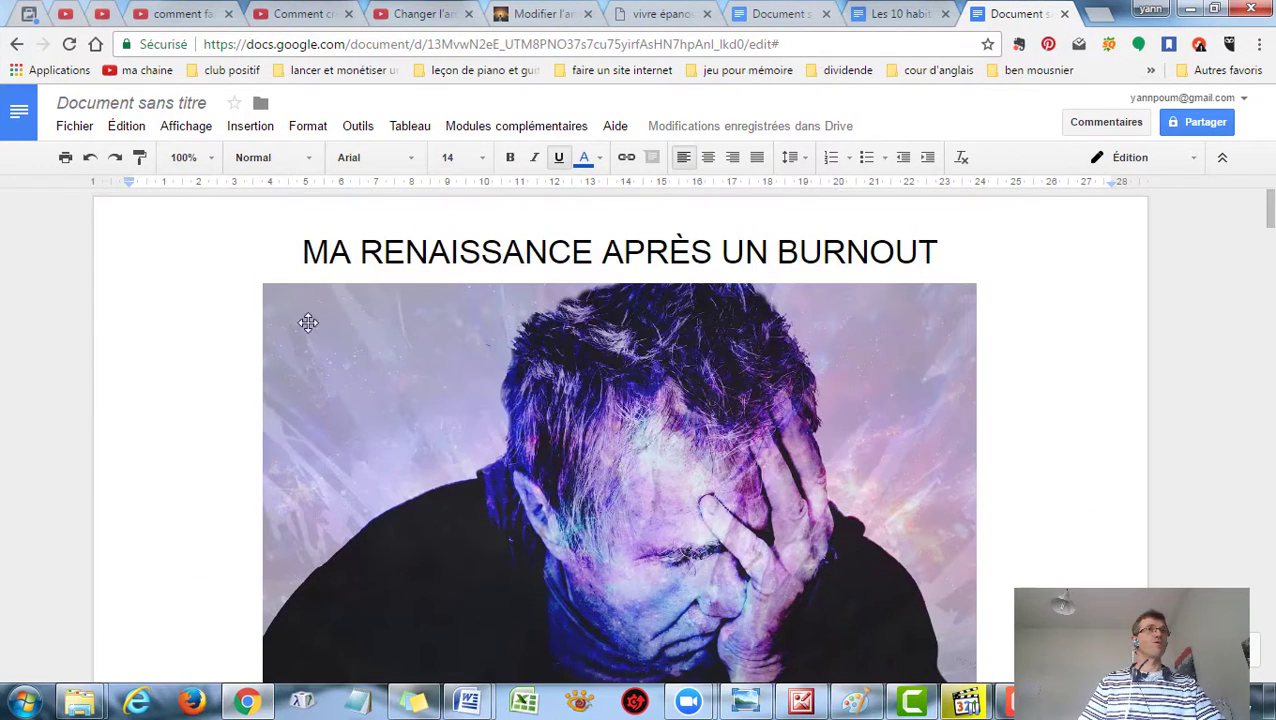
left_click(283, 243)
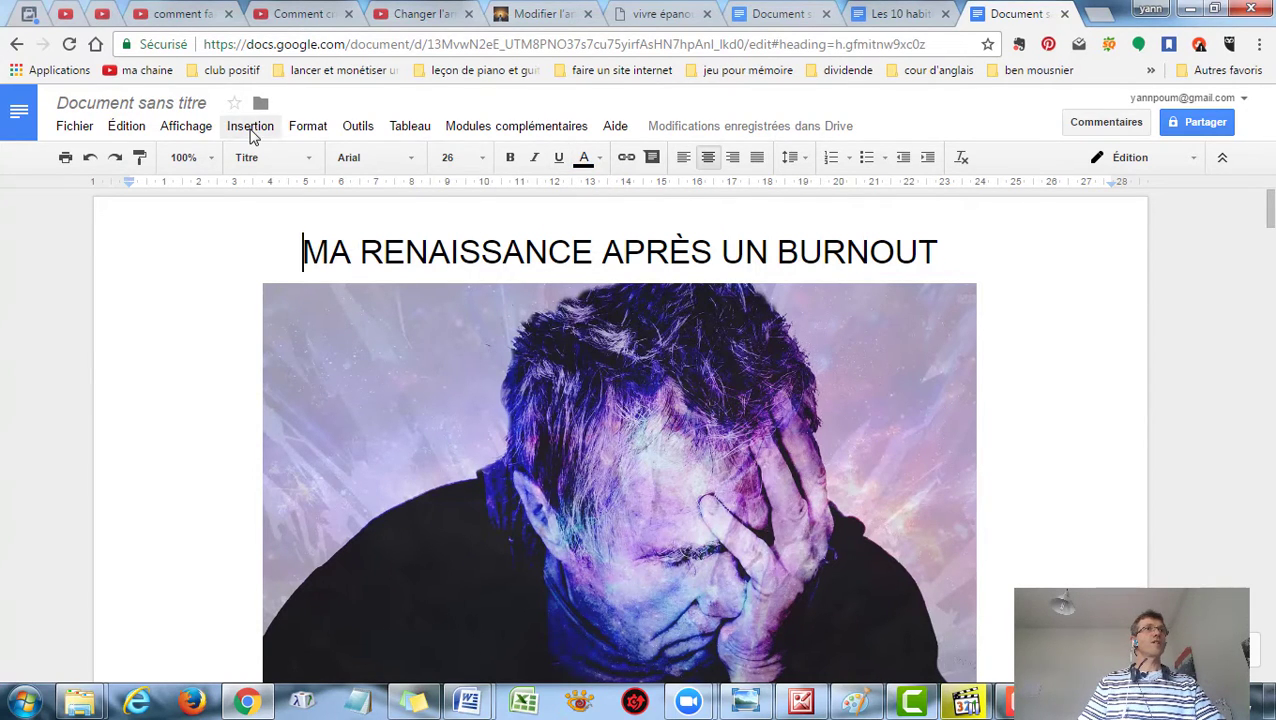
left_click(250, 126)
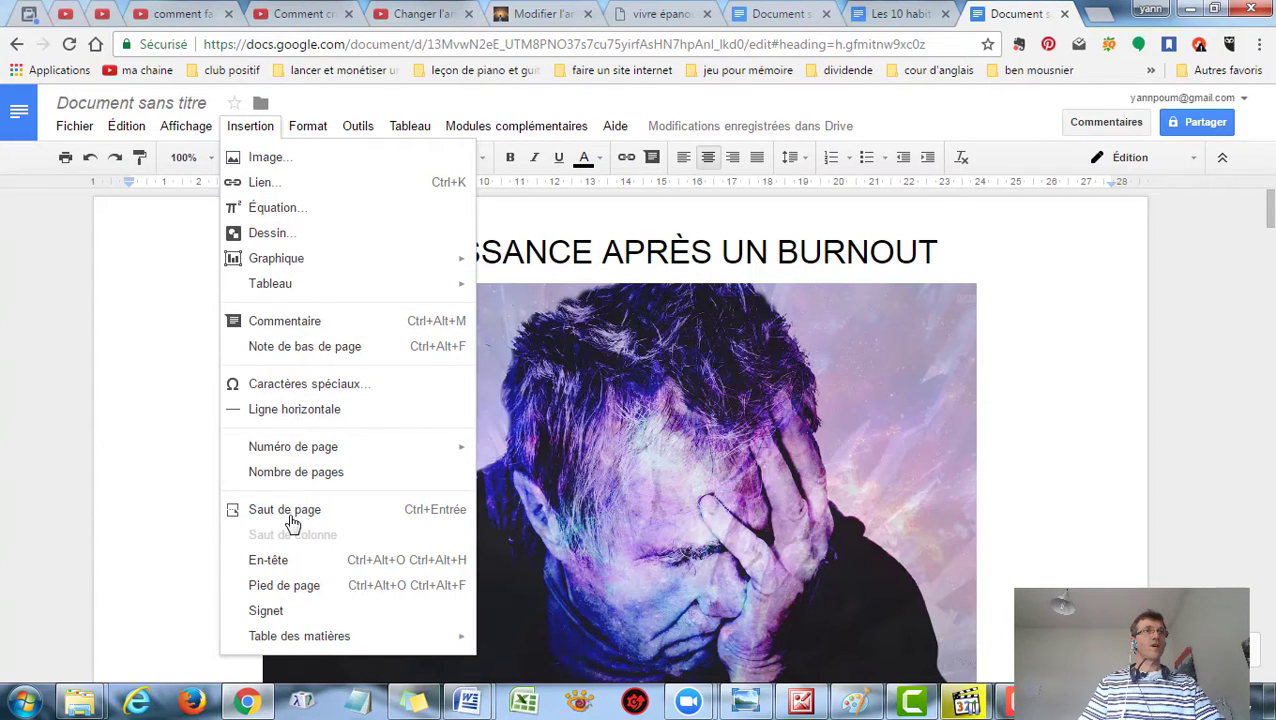
left_click(268, 560)
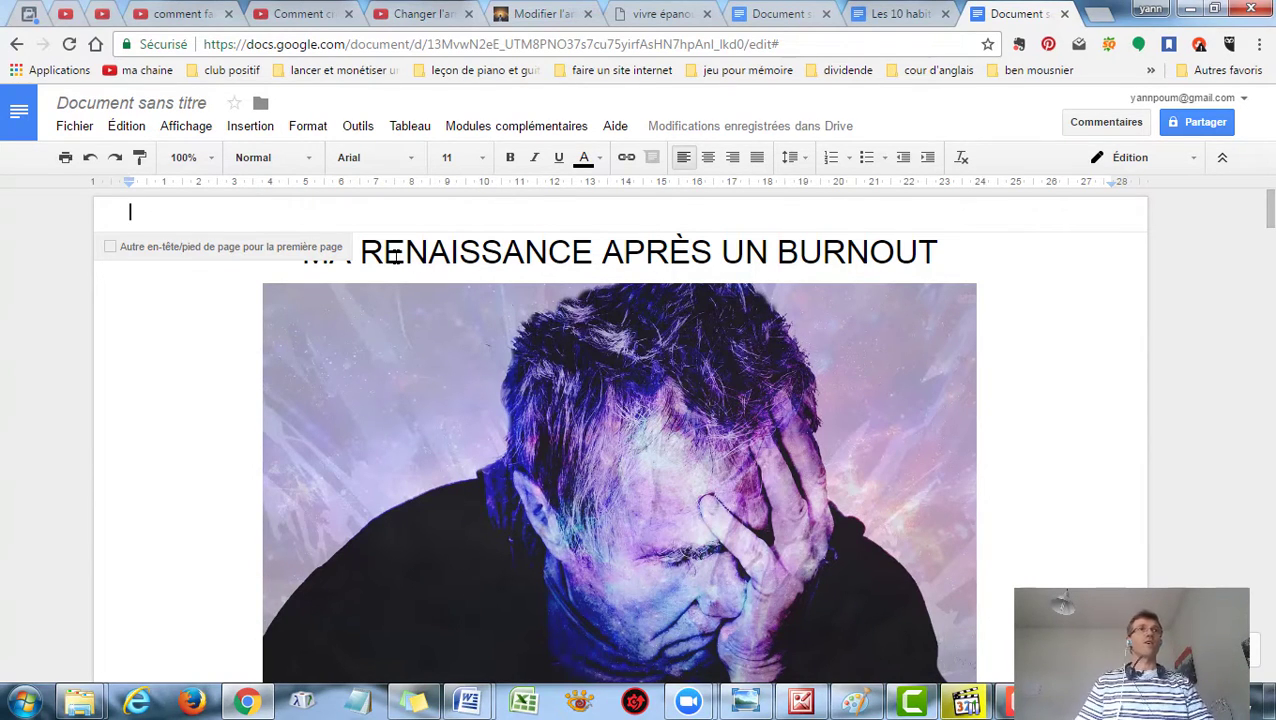
Step: Copy the title "MA RENAISSANCE APRÈS UN BURNOUT" from the first page and paste it into the page header
left_click(302, 236)
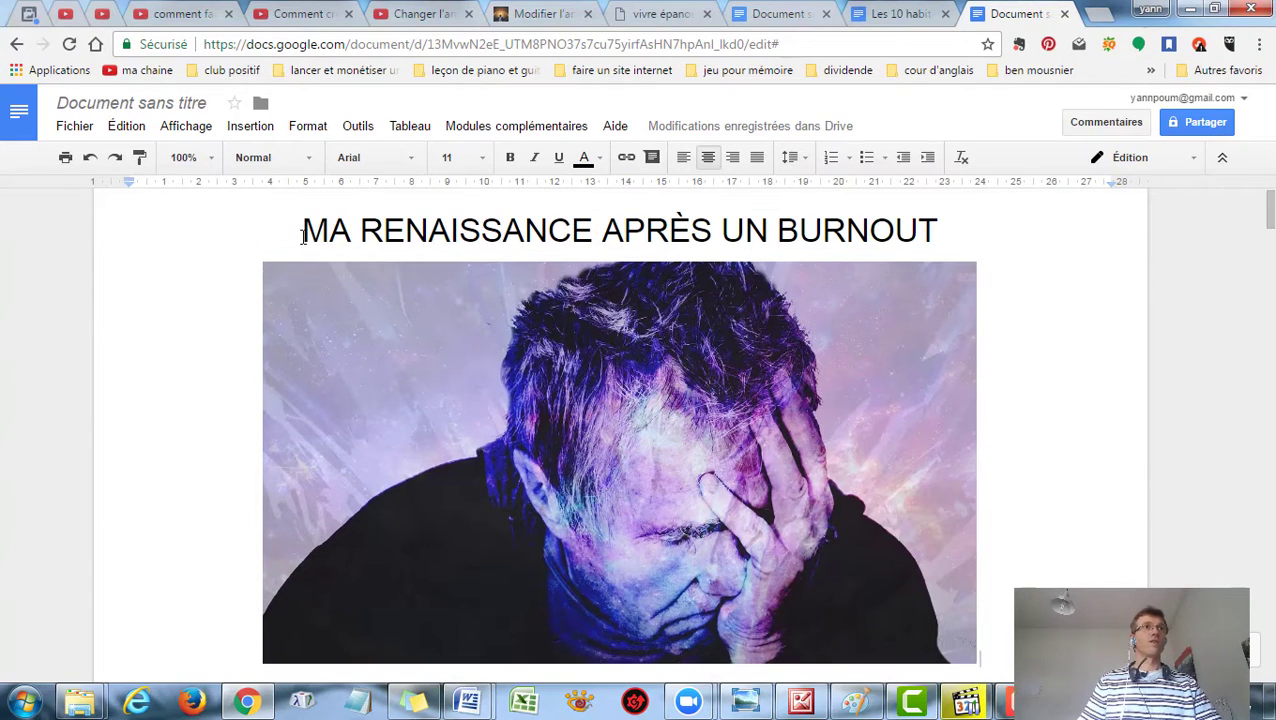
left_click_drag(300, 230, 950, 230)
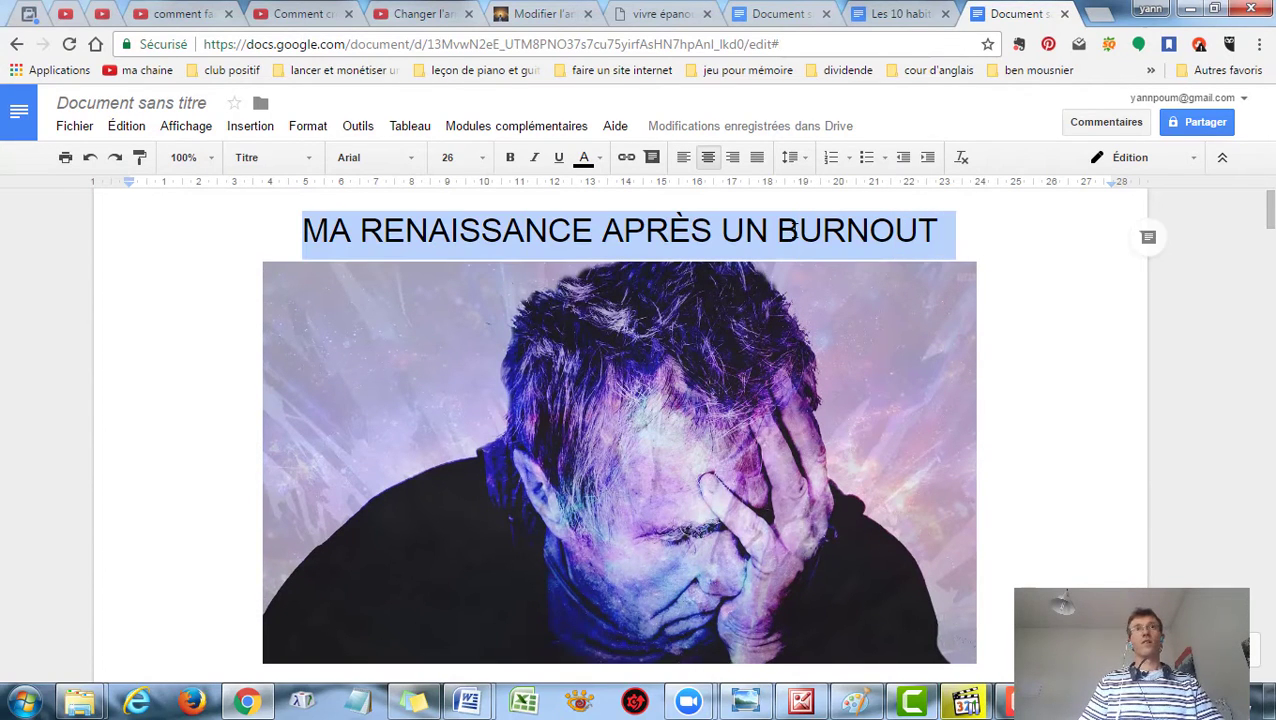
right_click(770, 226)
left_click(356, 276)
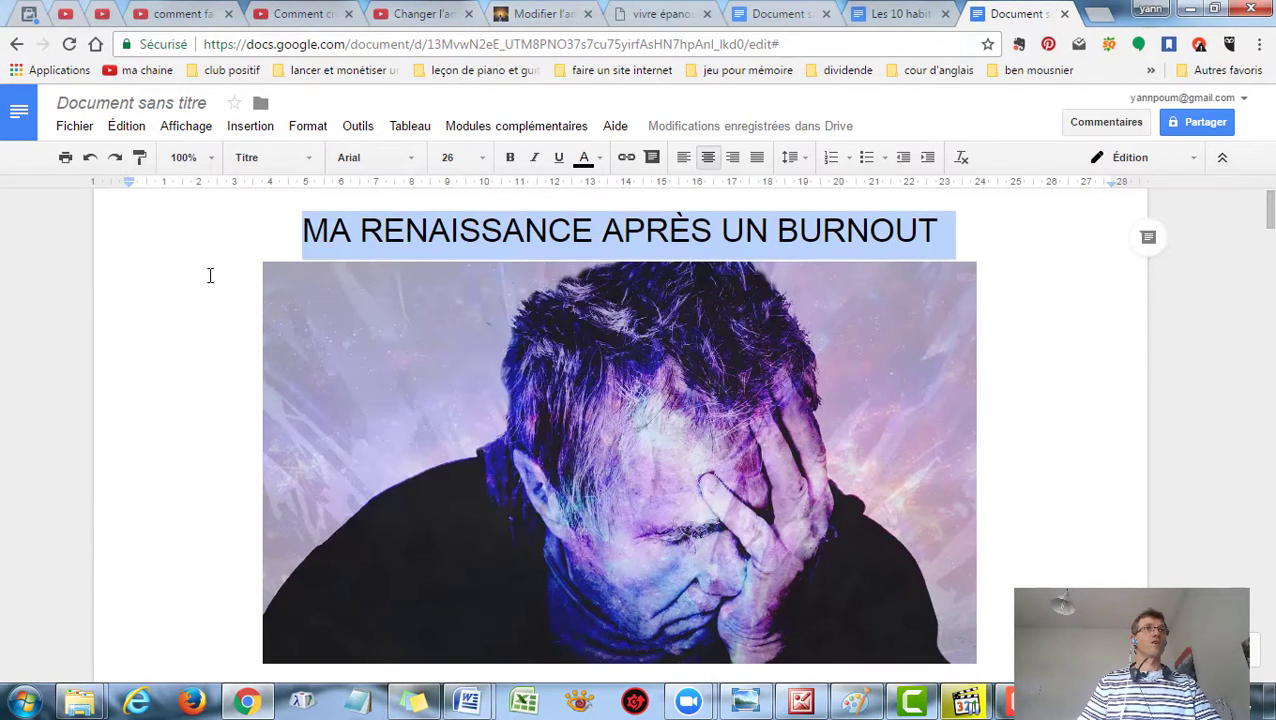
scroll(300, 260, "up", 1)
left_click(372, 214)
right_click(374, 212)
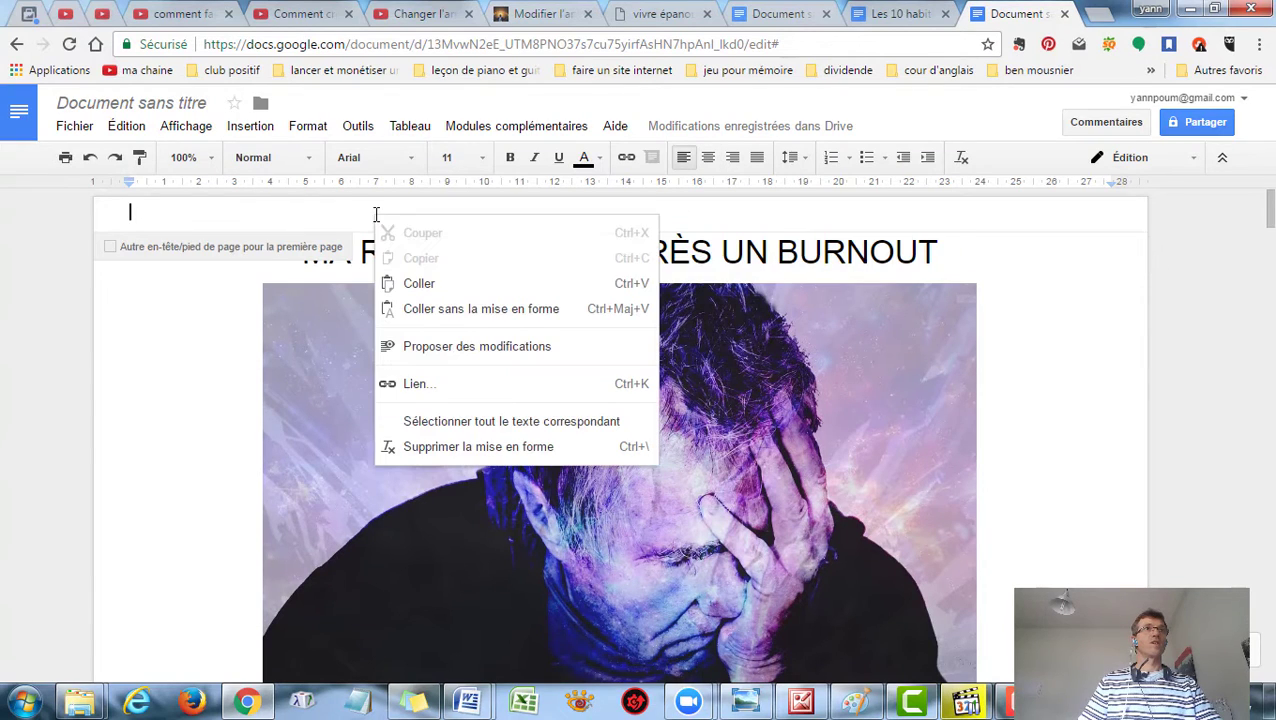
left_click(415, 287)
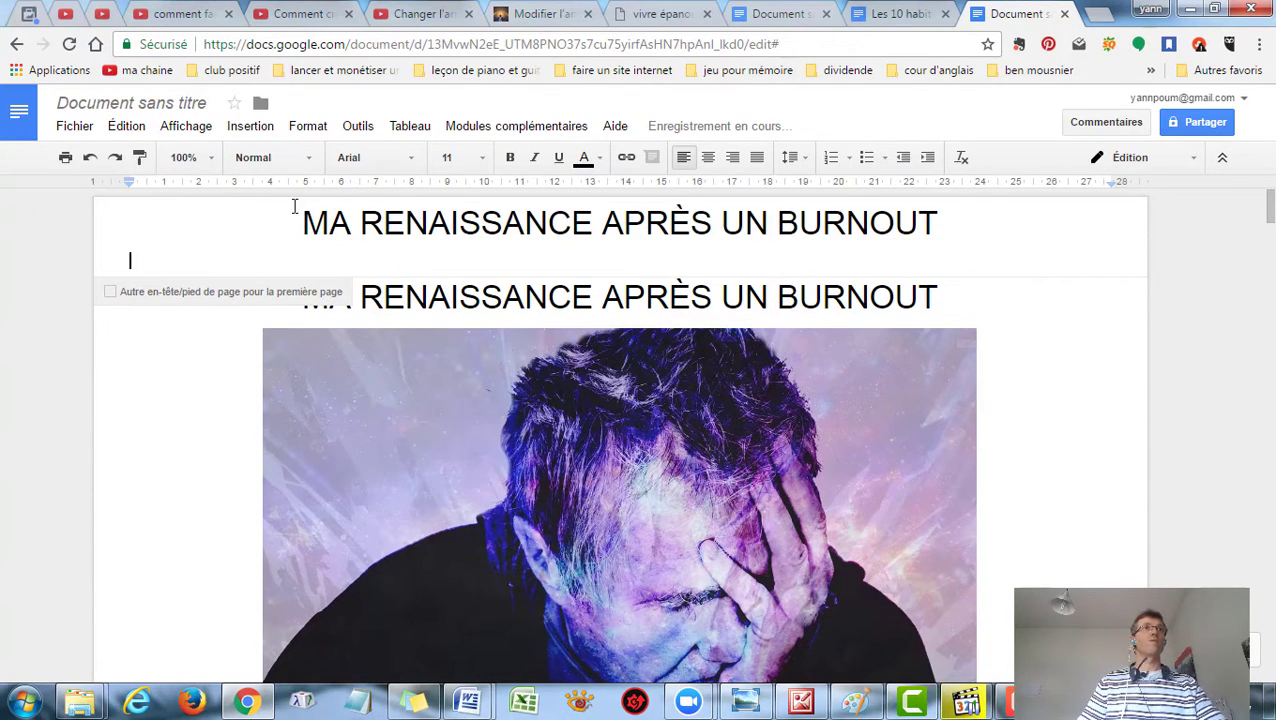
Step: Set the header title's font size to 12 and its text colour to blue
triple_click(750, 220)
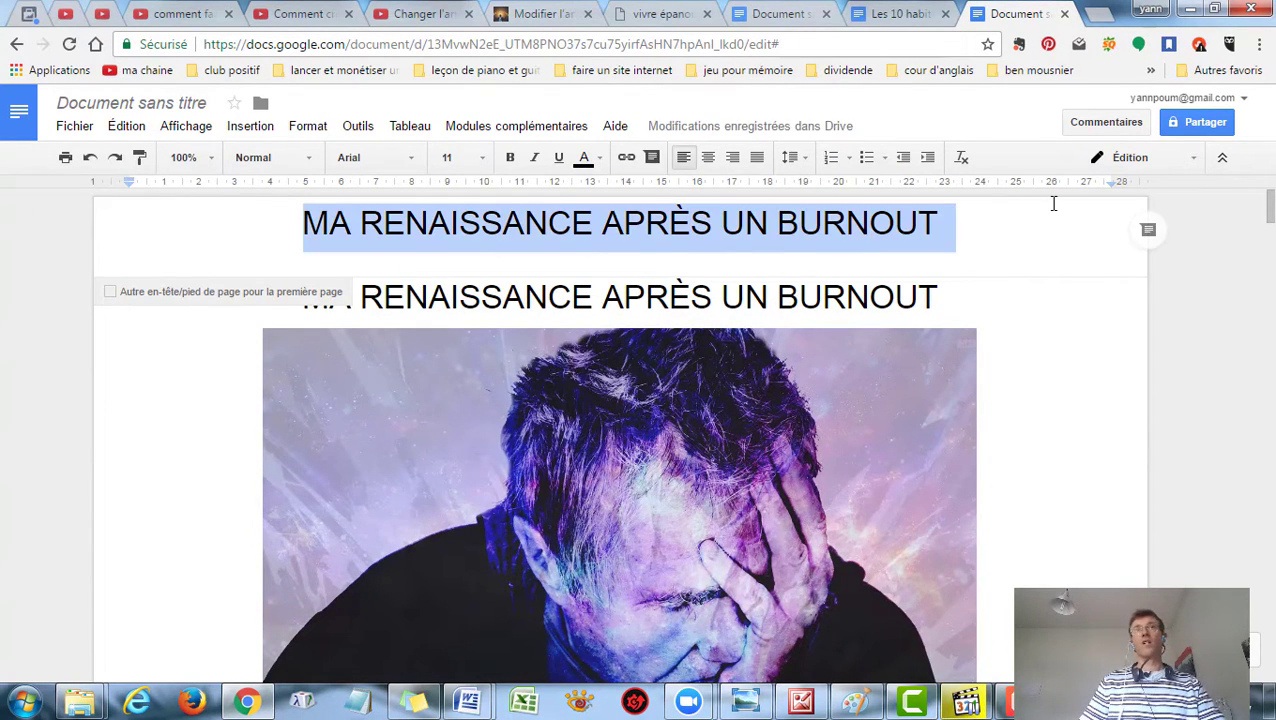
left_click(483, 159)
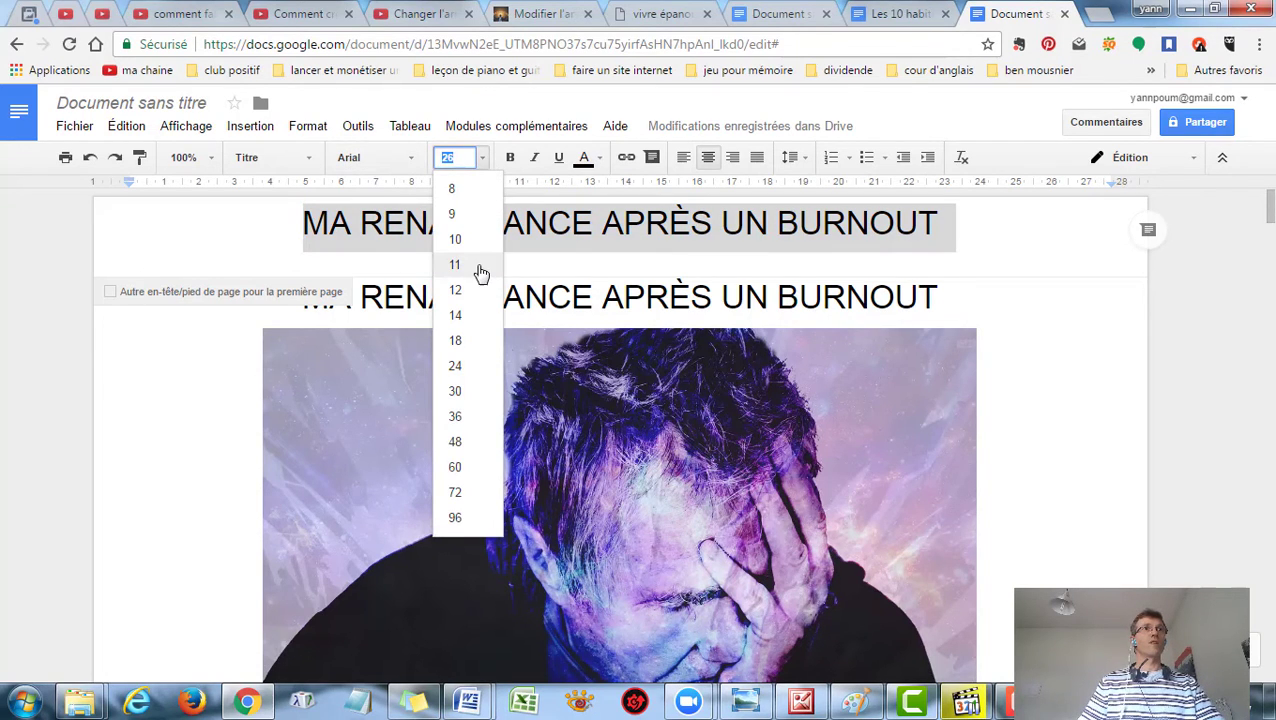
left_click(474, 300)
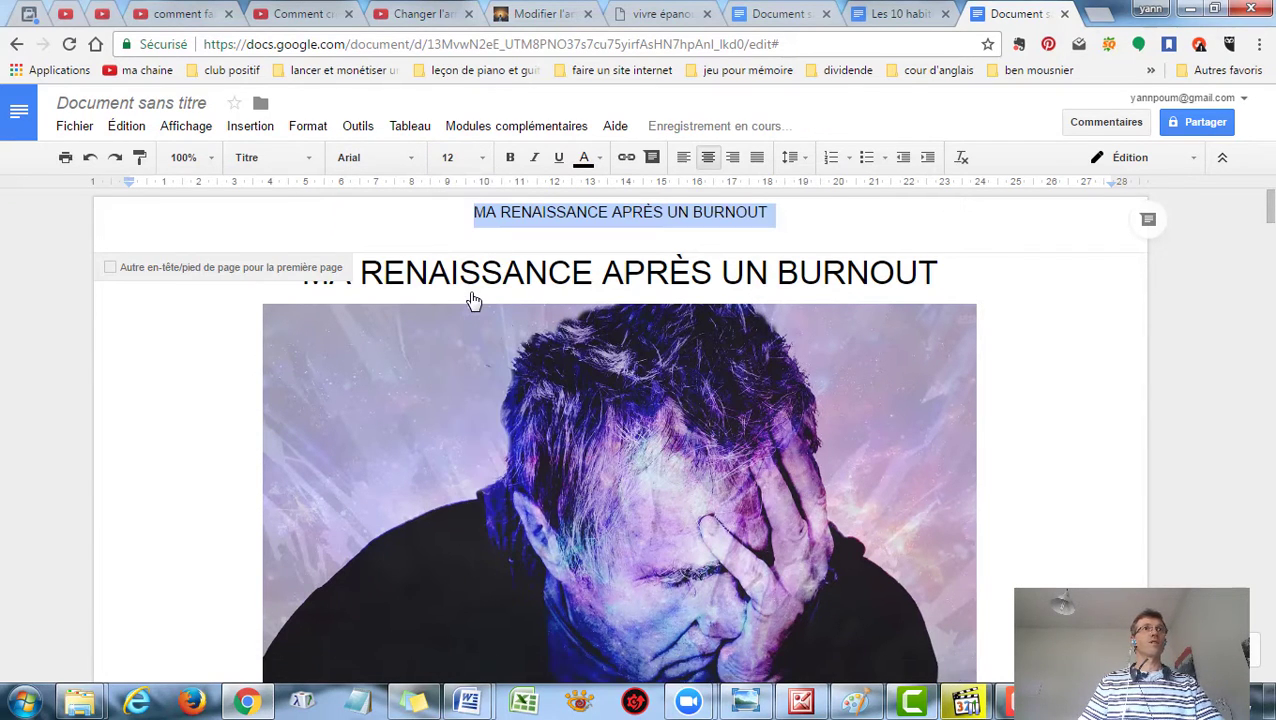
left_click(600, 160)
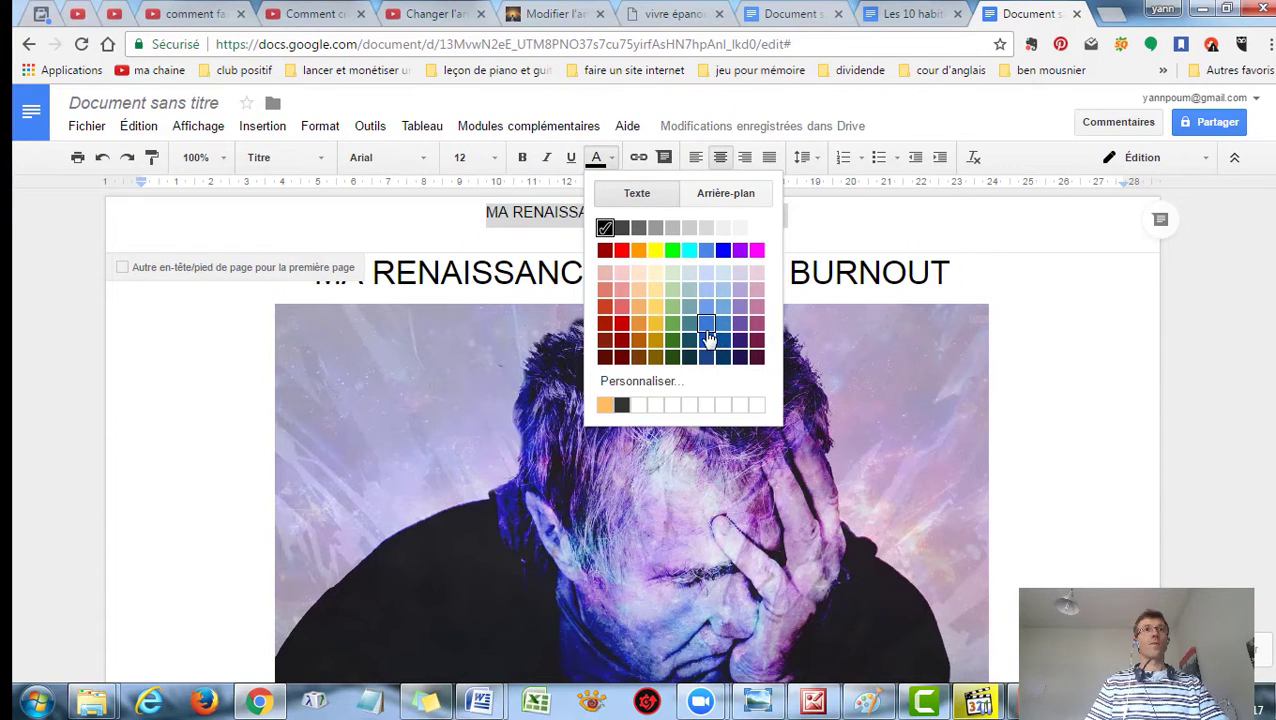
left_click(707, 343)
left_click(632, 242)
scroll(632, 242, "down", 1)
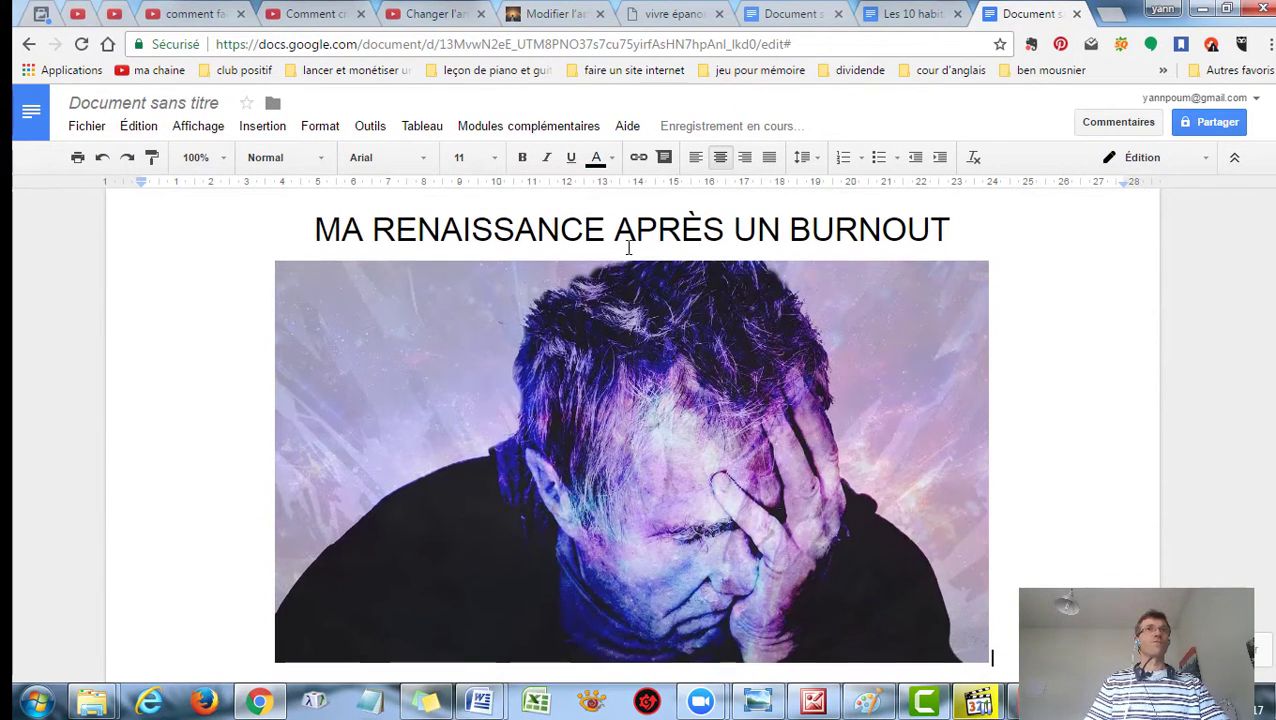
Step: Make the blue title text in the page header bold
scroll(545, 231, "up", 1)
left_click(480, 212)
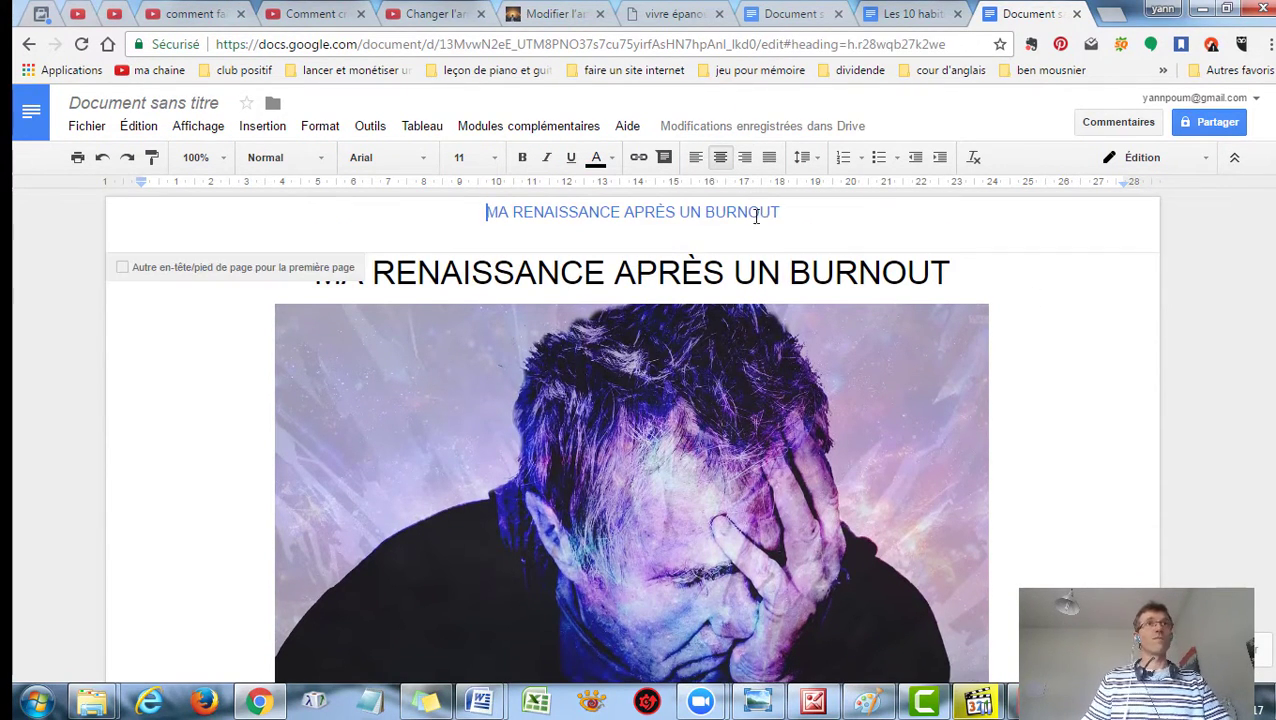
left_click_drag(484, 212, 832, 213)
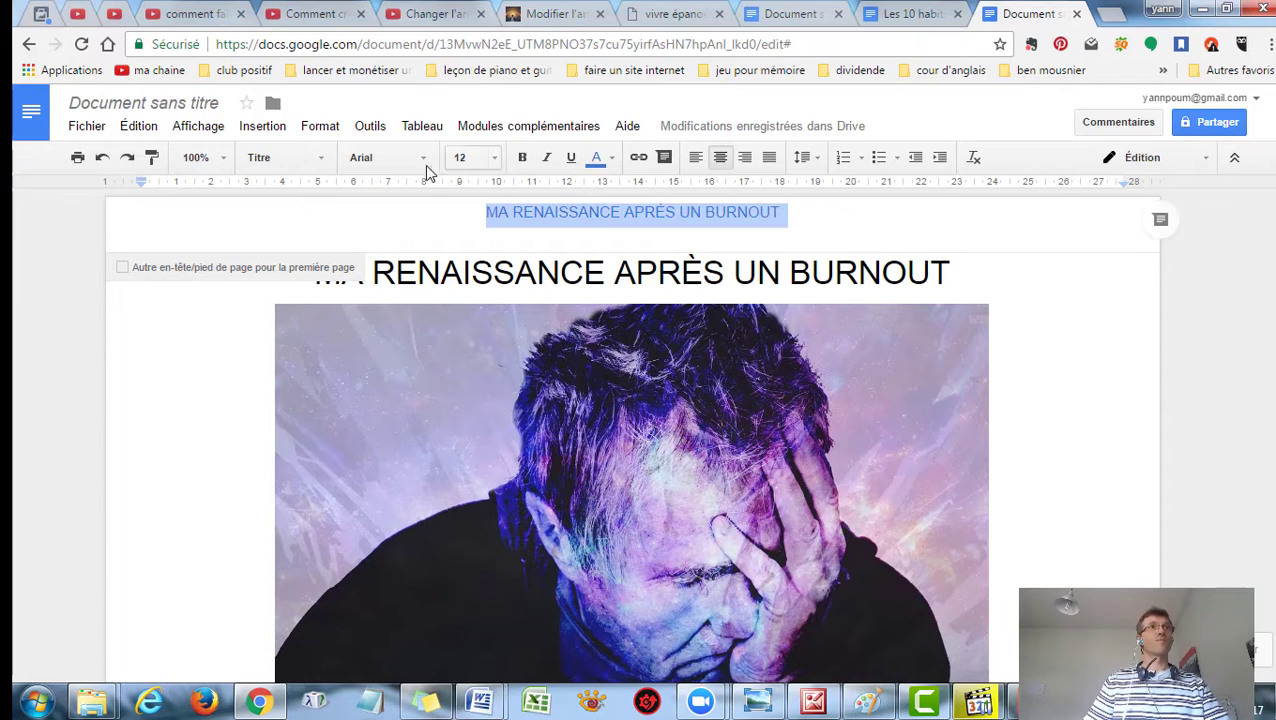
left_click(522, 158)
left_click(1017, 356)
scroll(1019, 356, "up", 1)
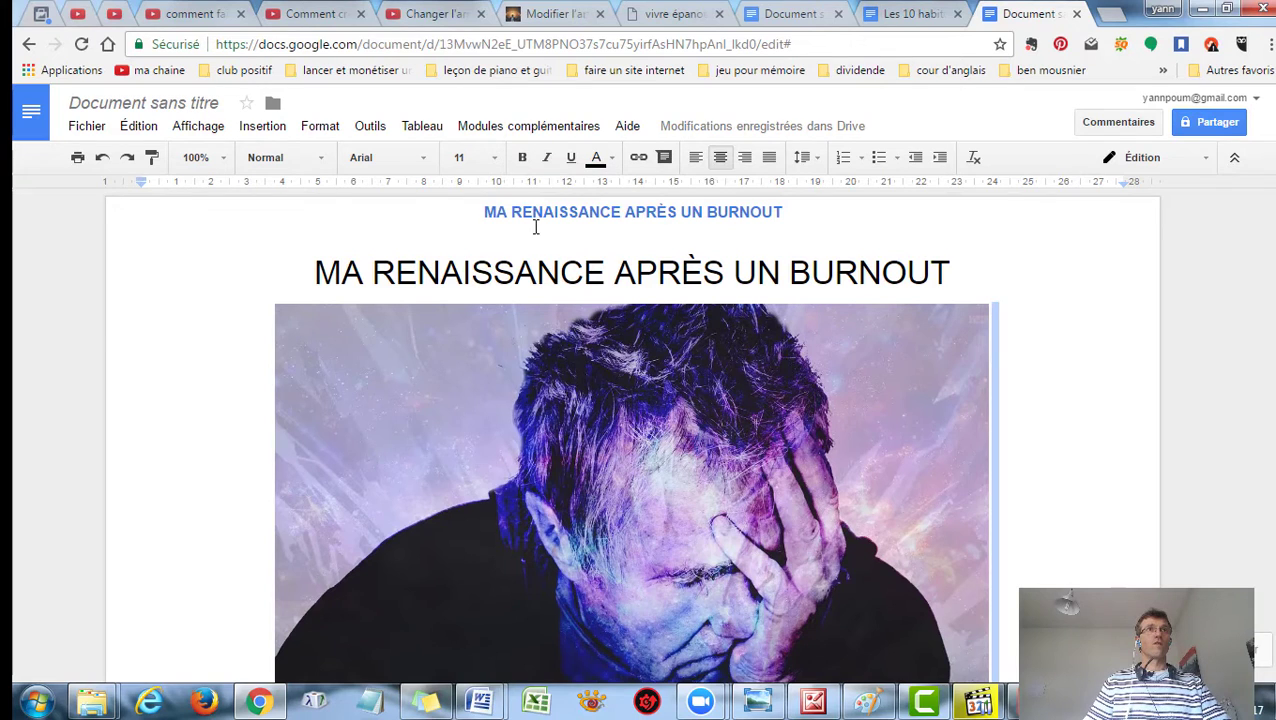
Step: Look through the following pages to check how the header repeats at the top of each one
scroll(552, 259, "down", 8)
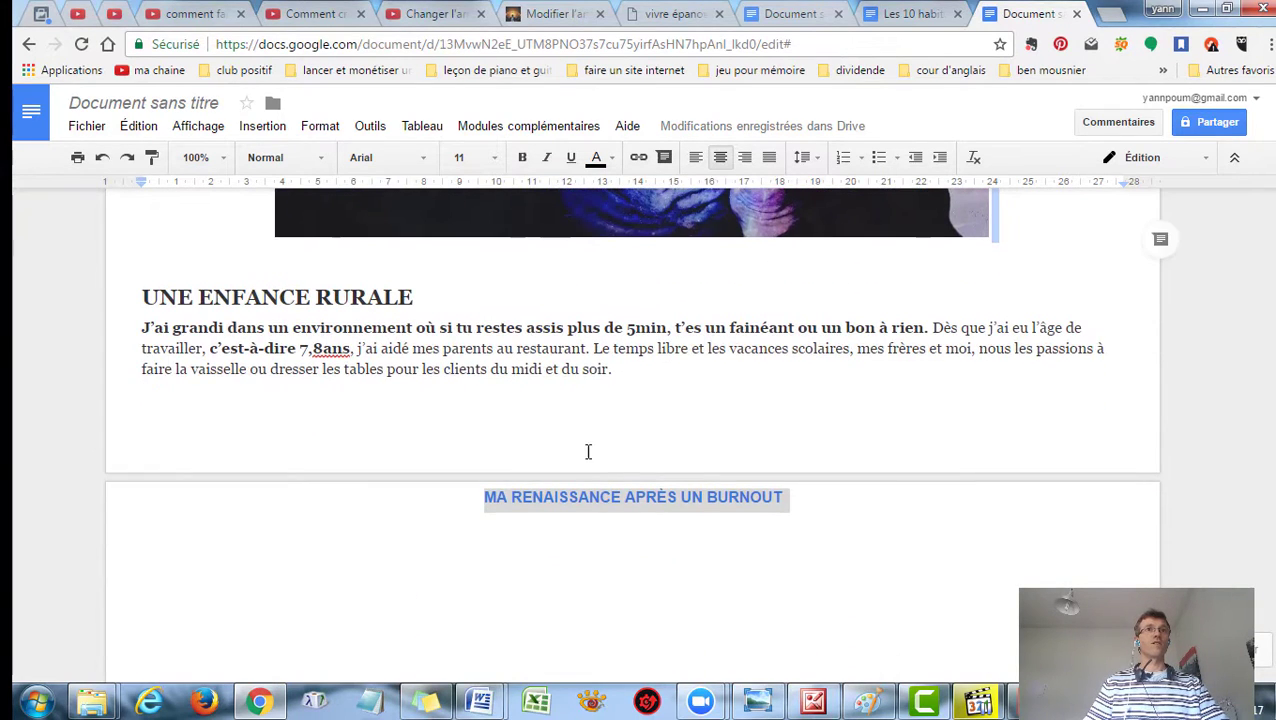
scroll(588, 452, "down", 10)
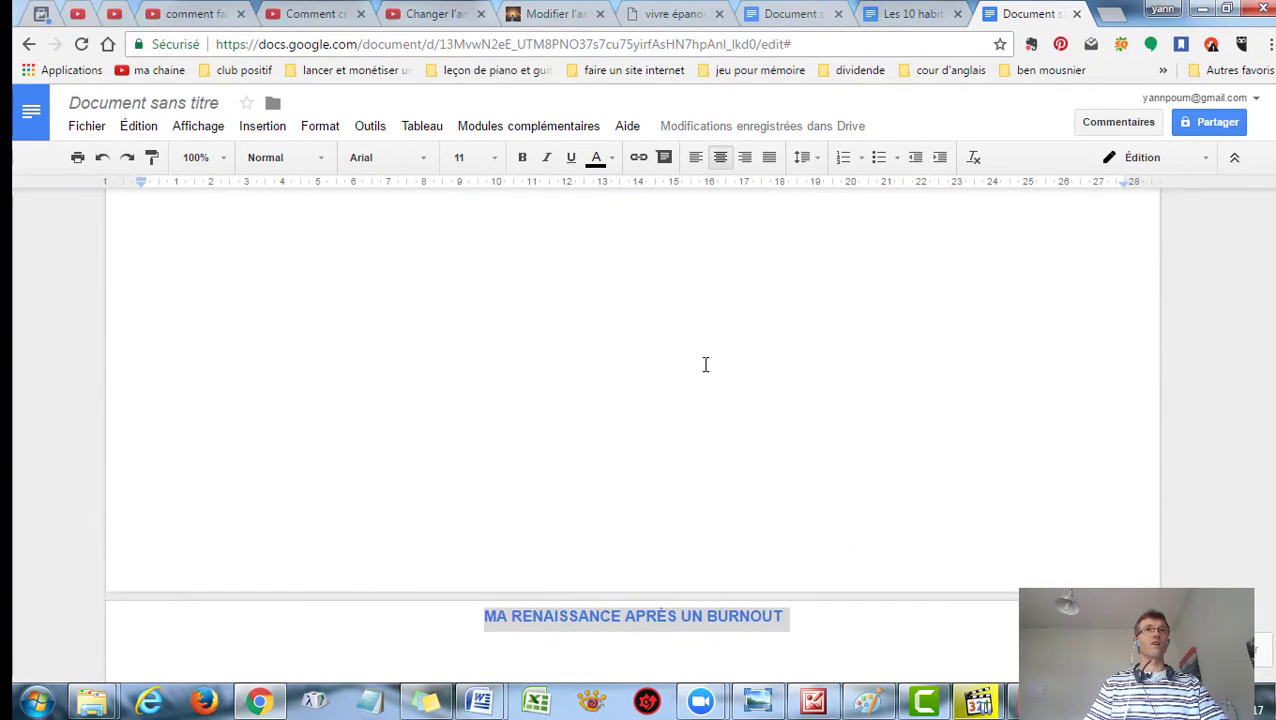
scroll(705, 364, "down", 15)
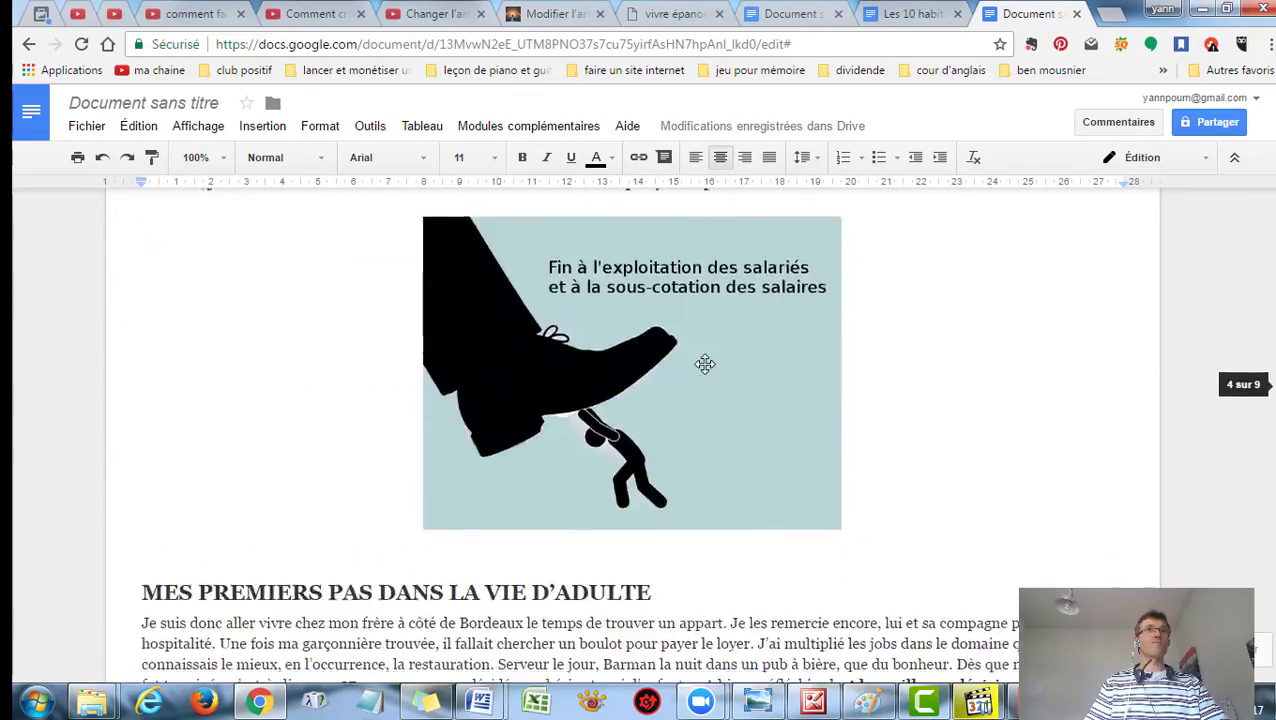
scroll(705, 364, "down", 20)
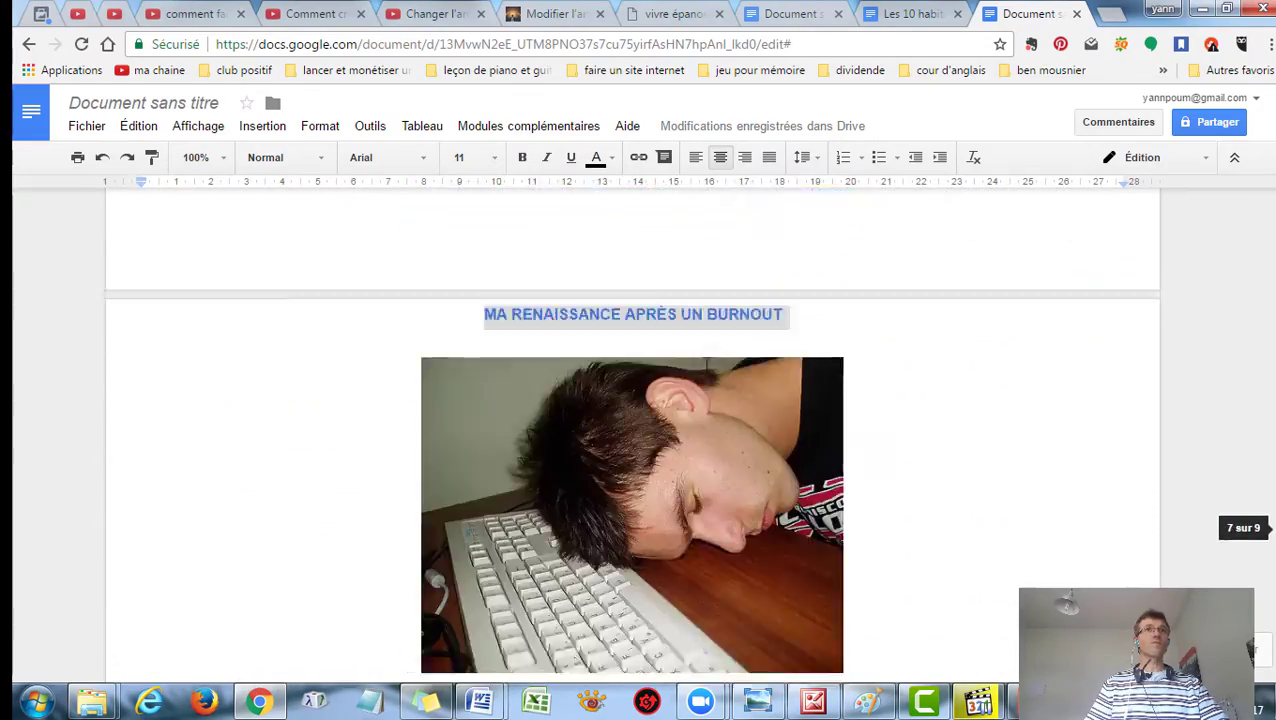
scroll(705, 364, "down", 15)
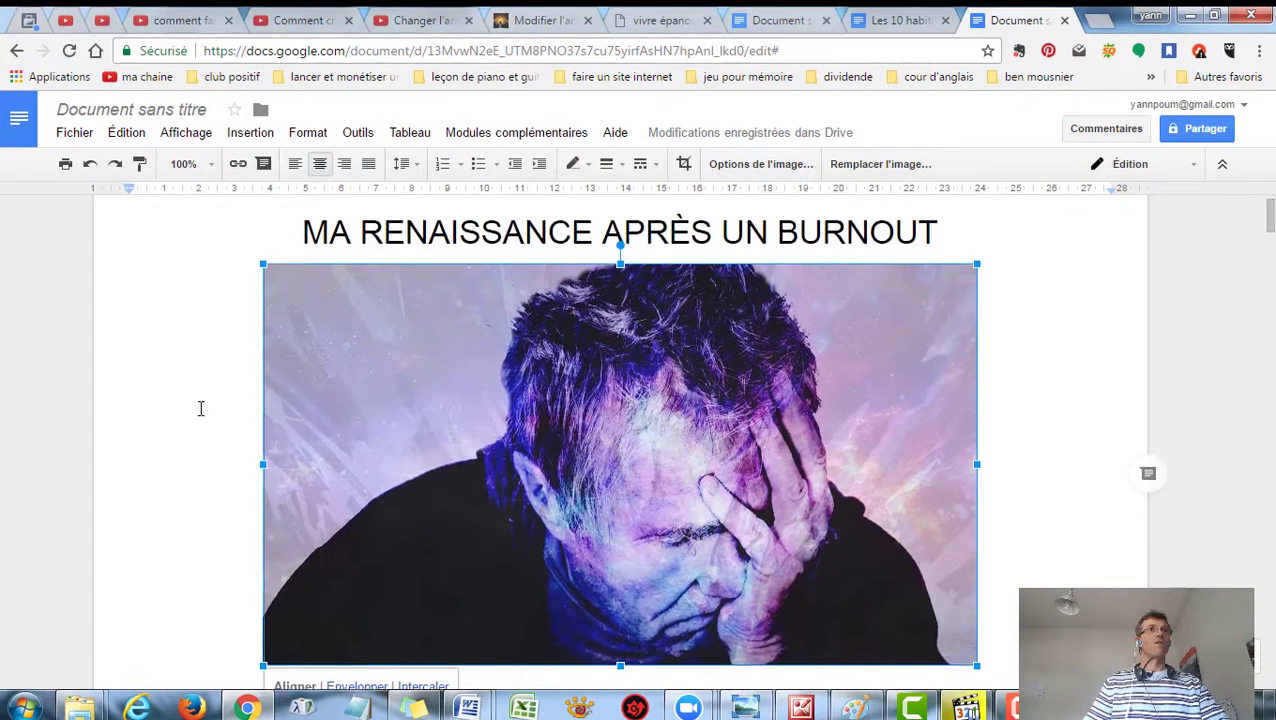
Step: Add a page footer at the end of the first page, below the "UNE ENFANCE RURALE" paragraph
scroll(177, 200, "up", 1)
scroll(160, 486, "down", 4)
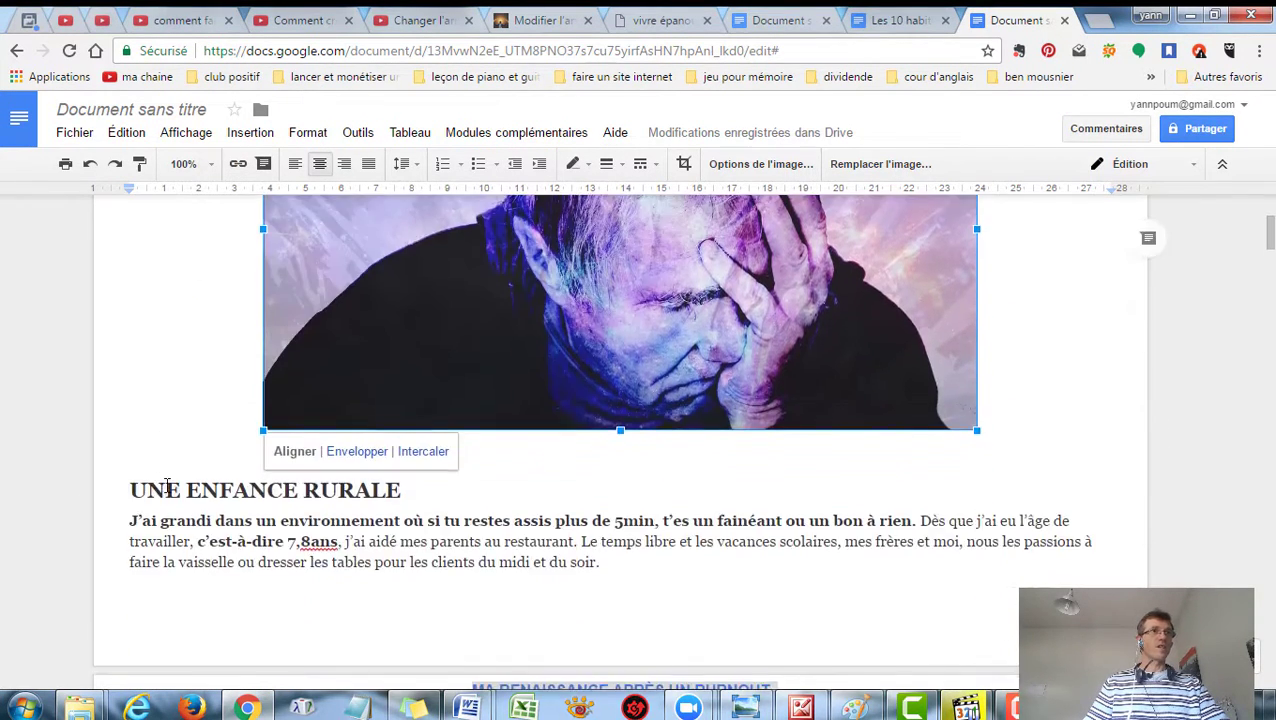
scroll(167, 486, "down", 3)
left_click(168, 305)
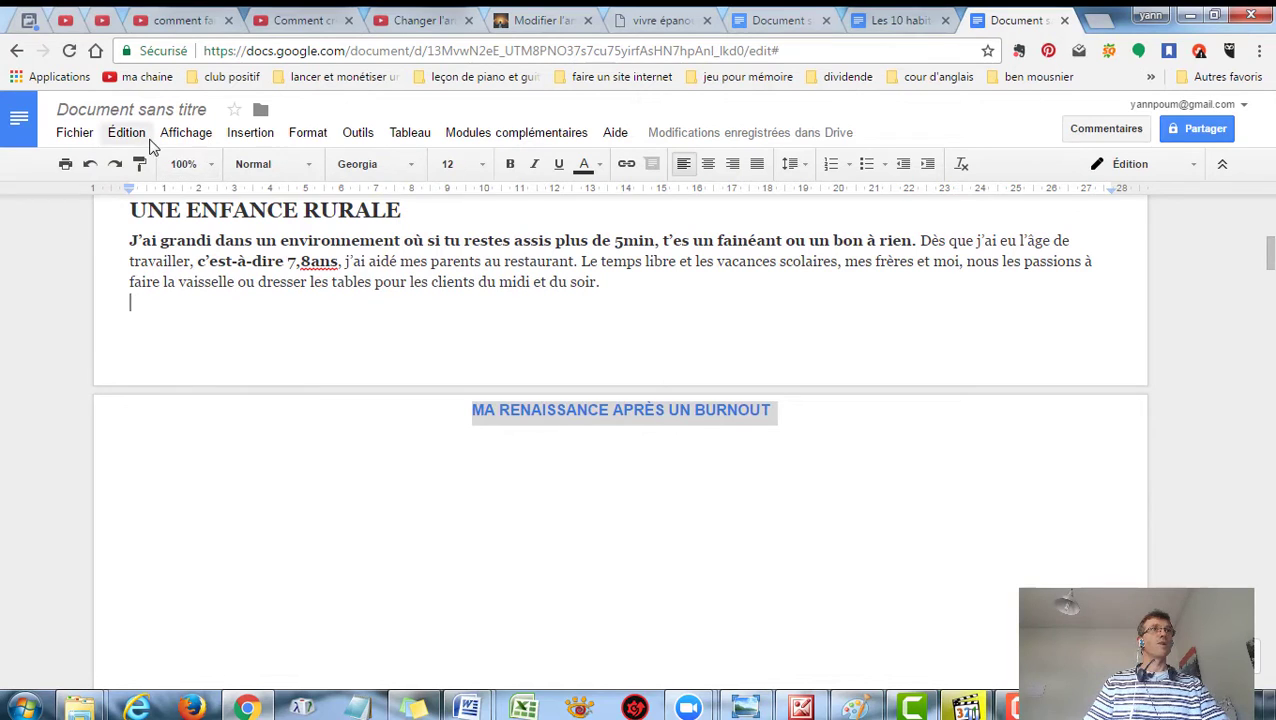
left_click(257, 133)
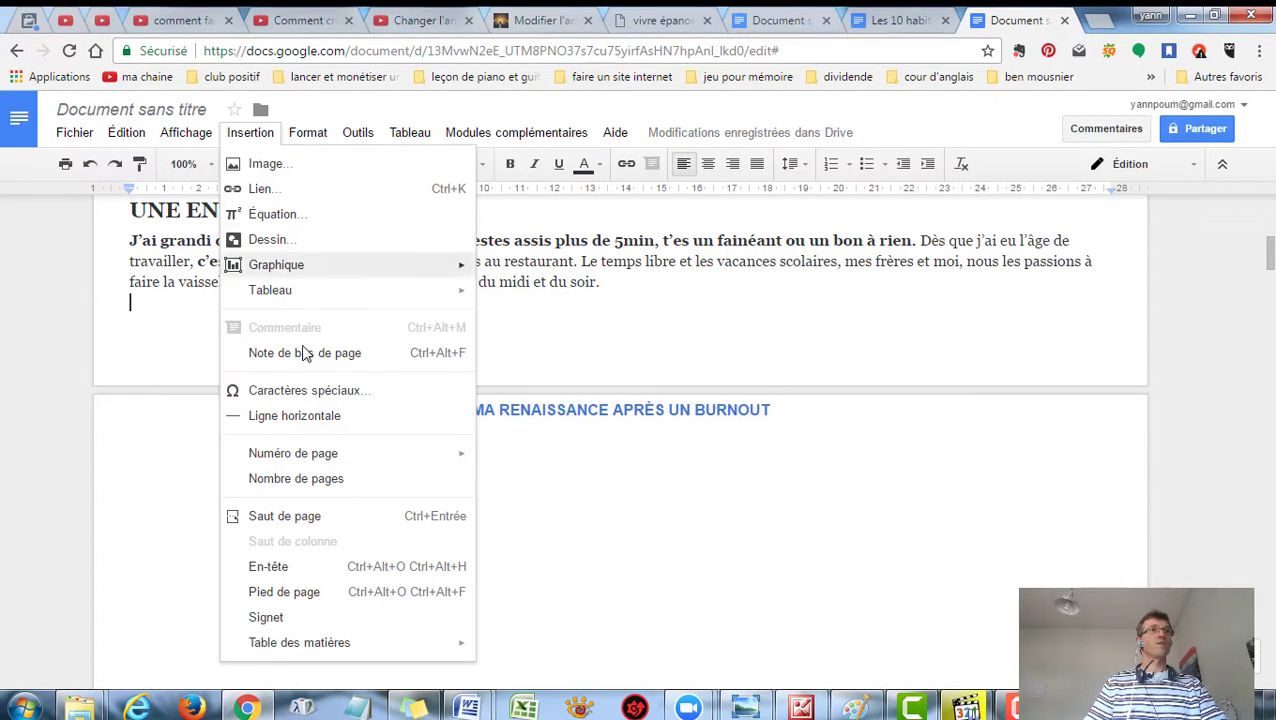
left_click(299, 594)
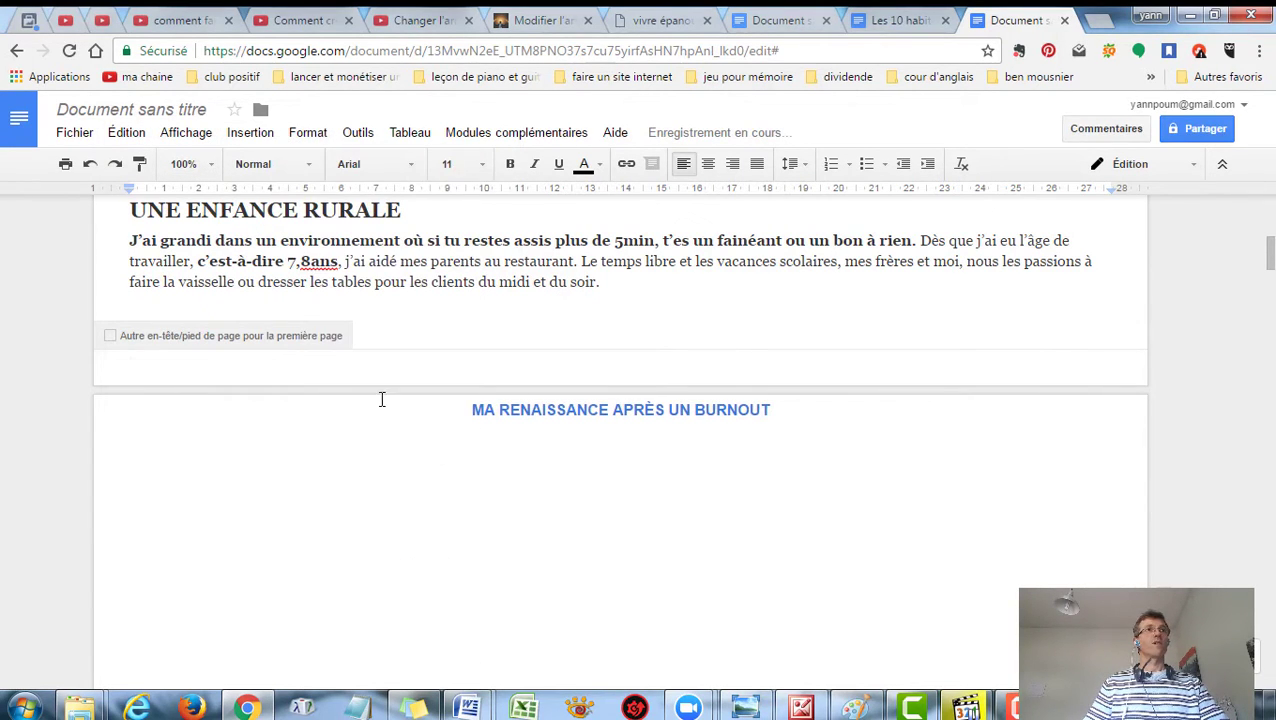
left_click(650, 20)
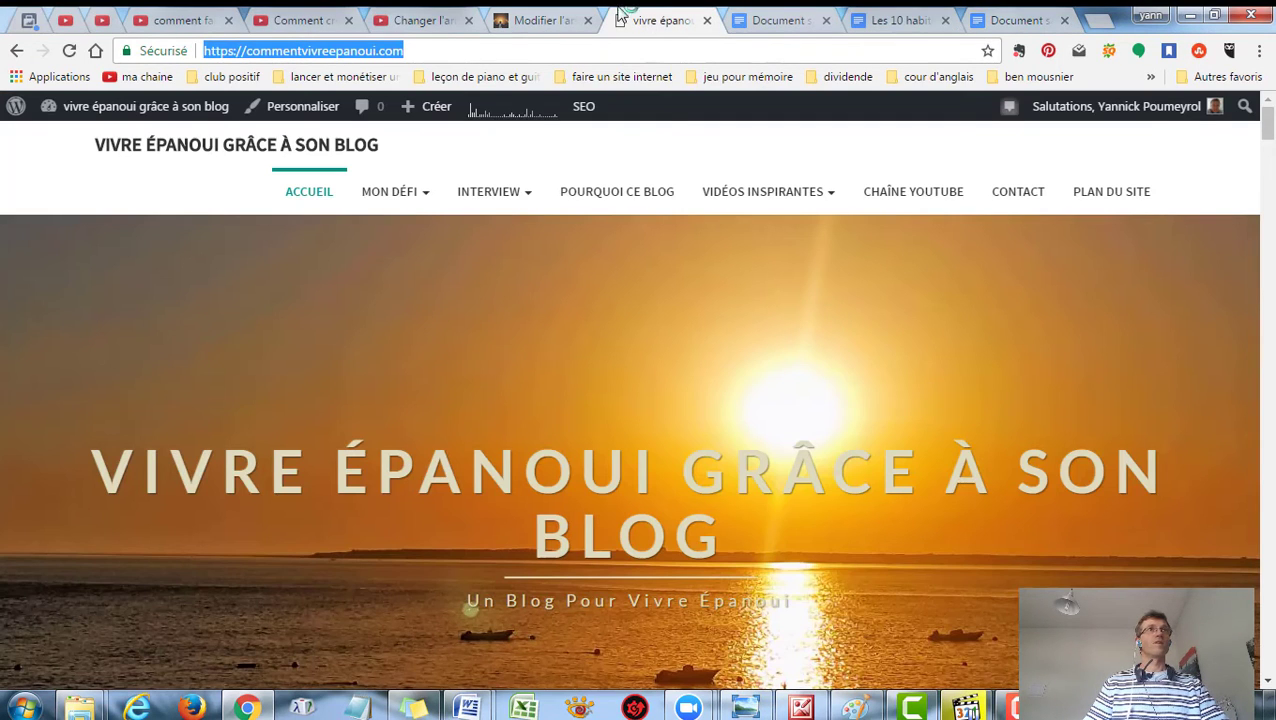
right_click(368, 52)
left_click(412, 117)
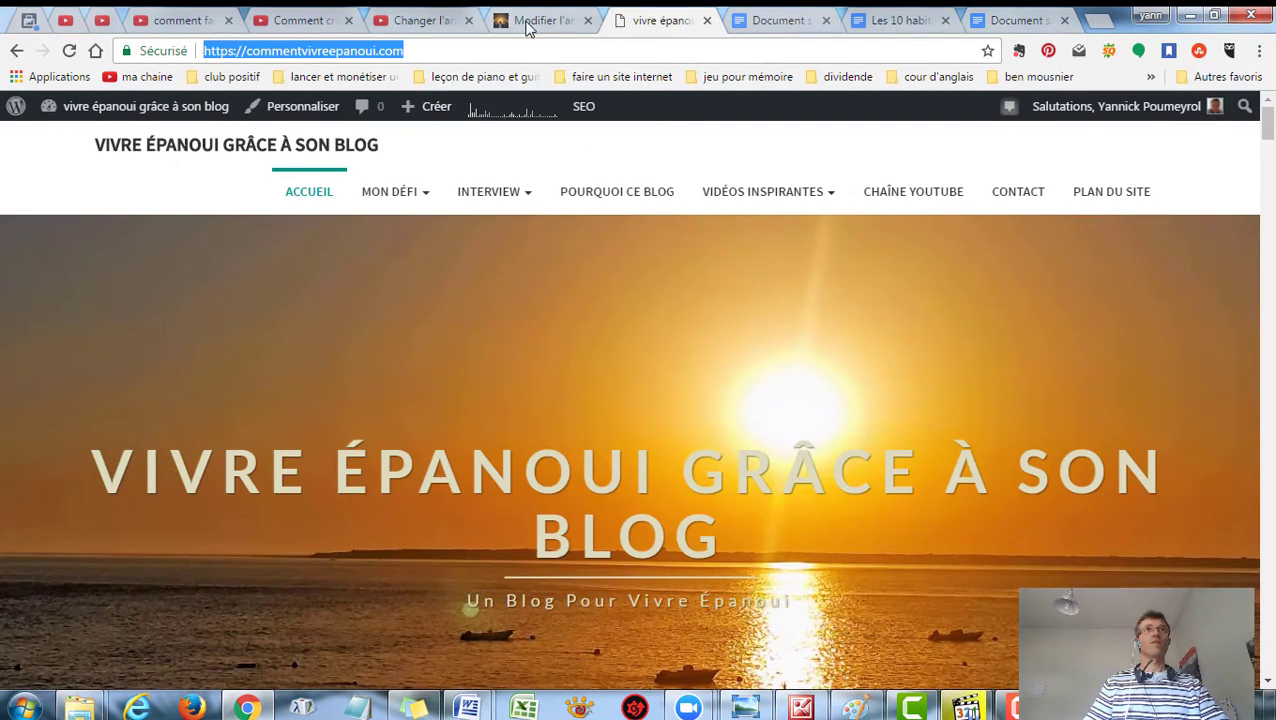
scroll(584, 484, "down", 3)
scroll(693, 570, "up", 3)
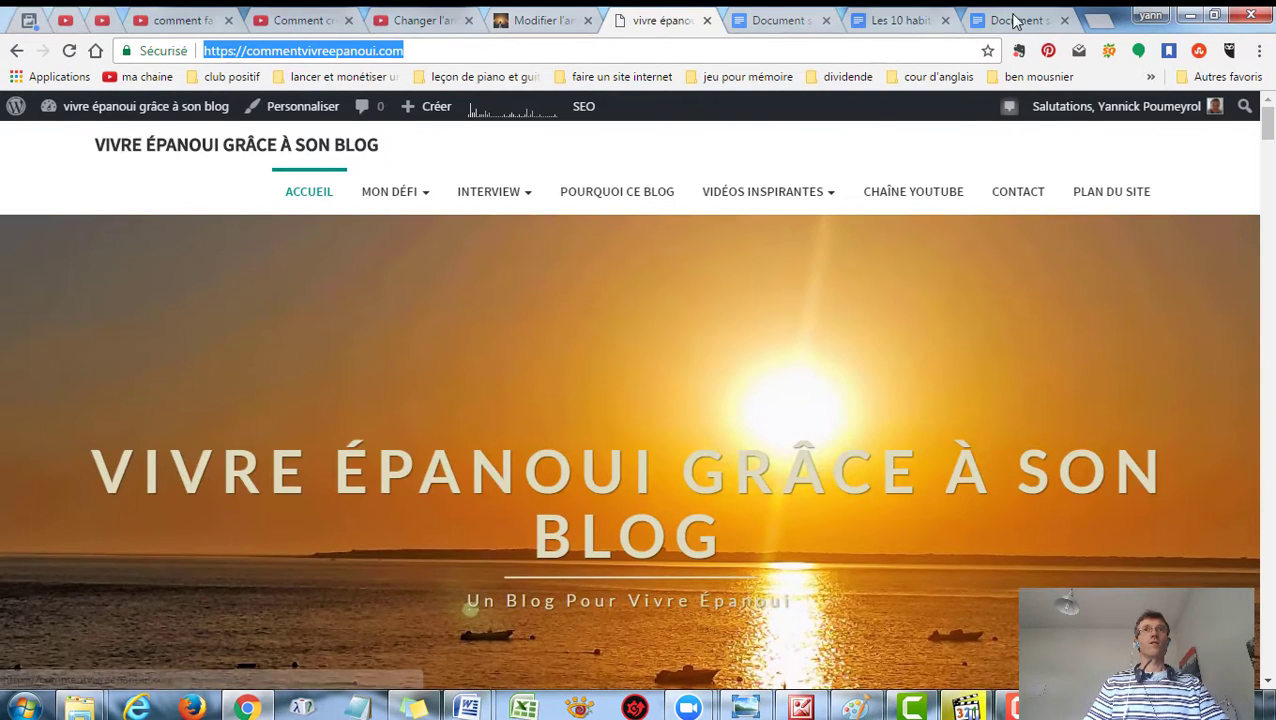
left_click(1015, 20)
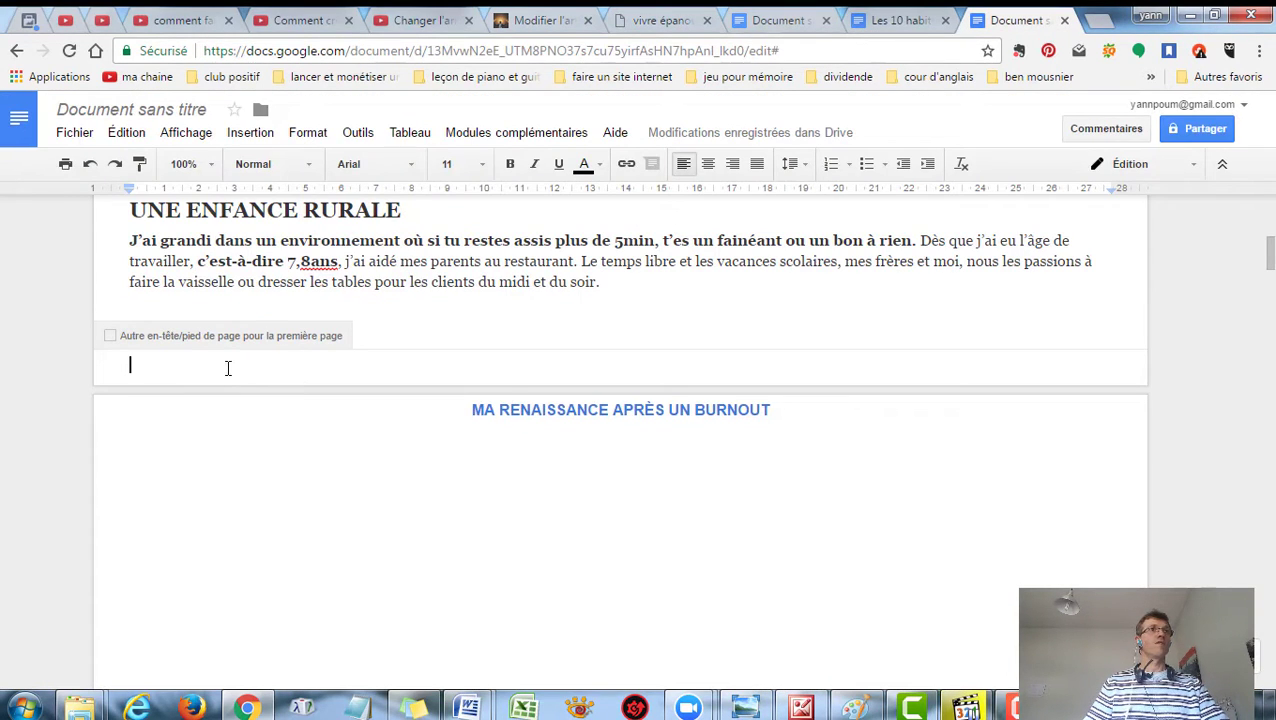
right_click(228, 368)
left_click(290, 441)
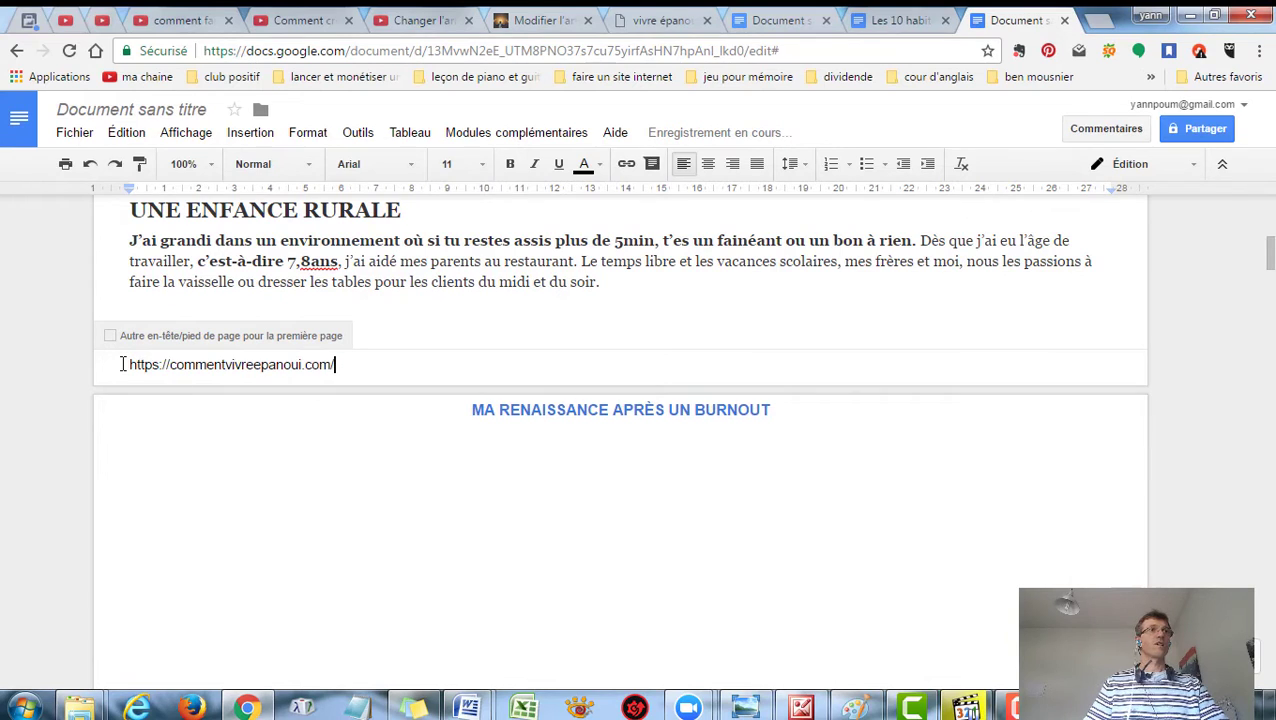
left_click_drag(123, 364, 398, 371)
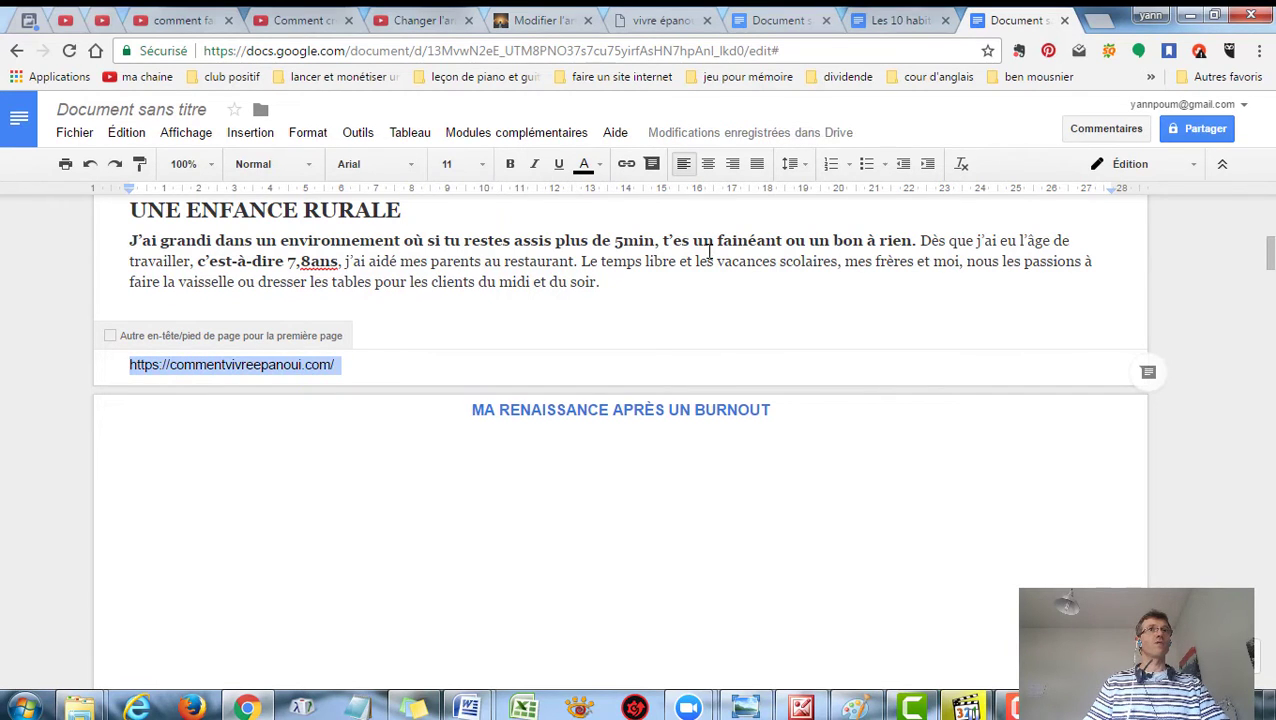
left_click(626, 165)
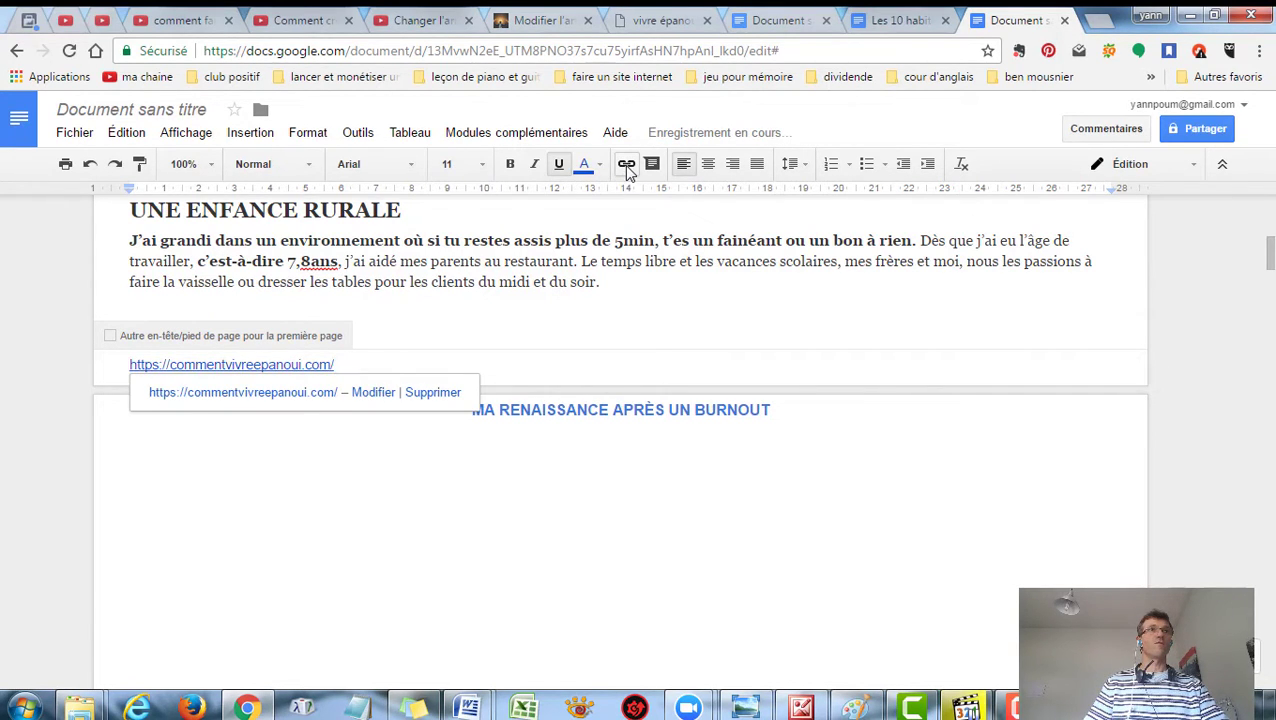
left_click(142, 390)
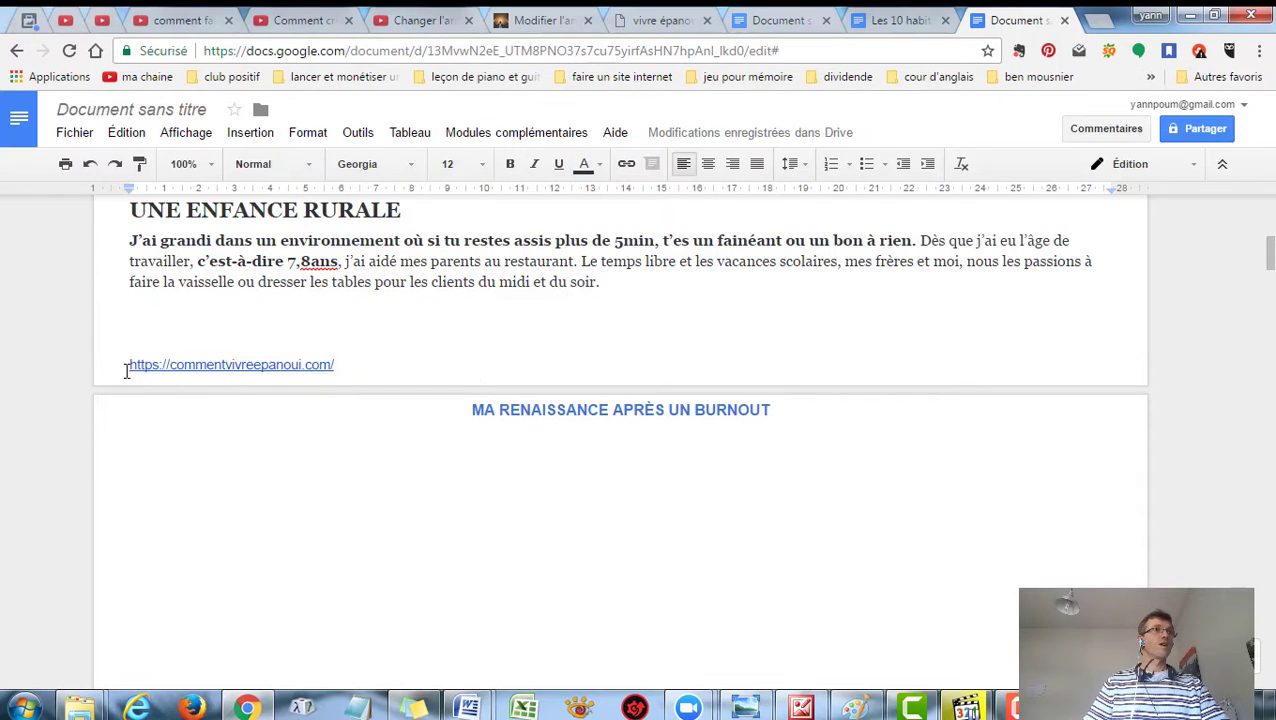
left_click(126, 365)
left_click(340, 366, "shift")
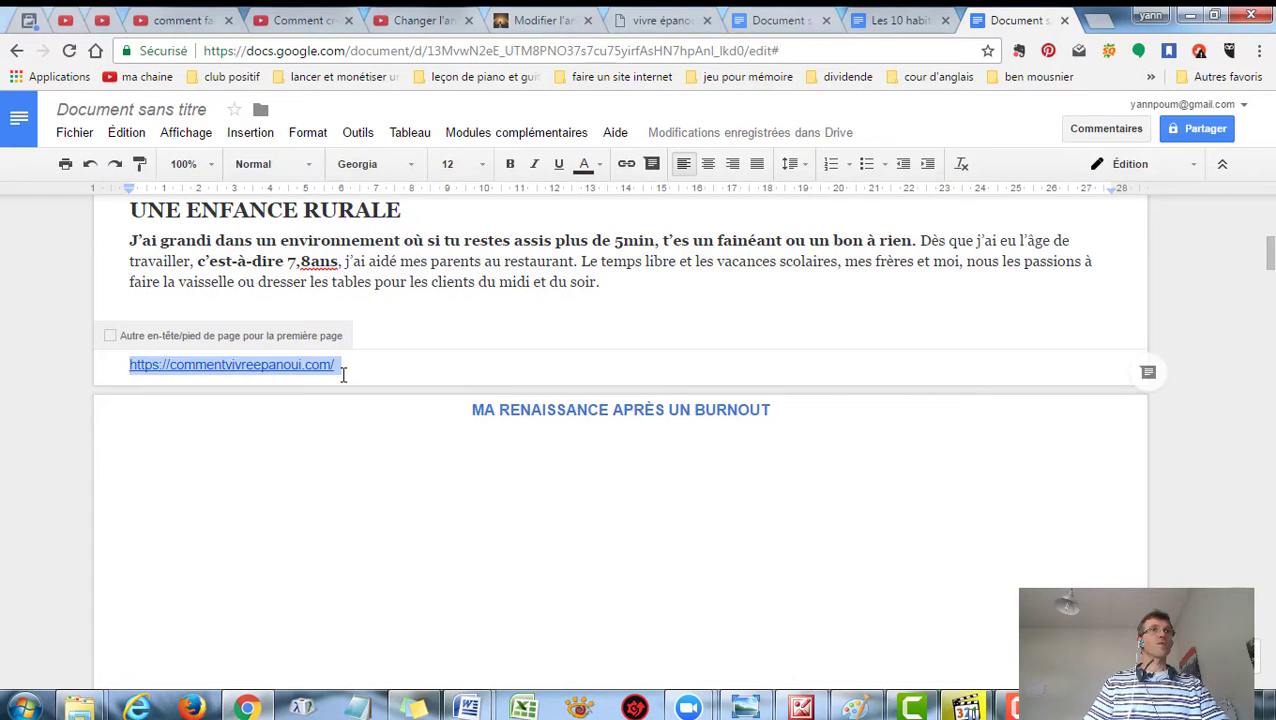
left_click(708, 165)
key("Escape")
Step: Look through the following pages to check the repeated header title and the centred footer link
scroll(806, 342, "down", 5)
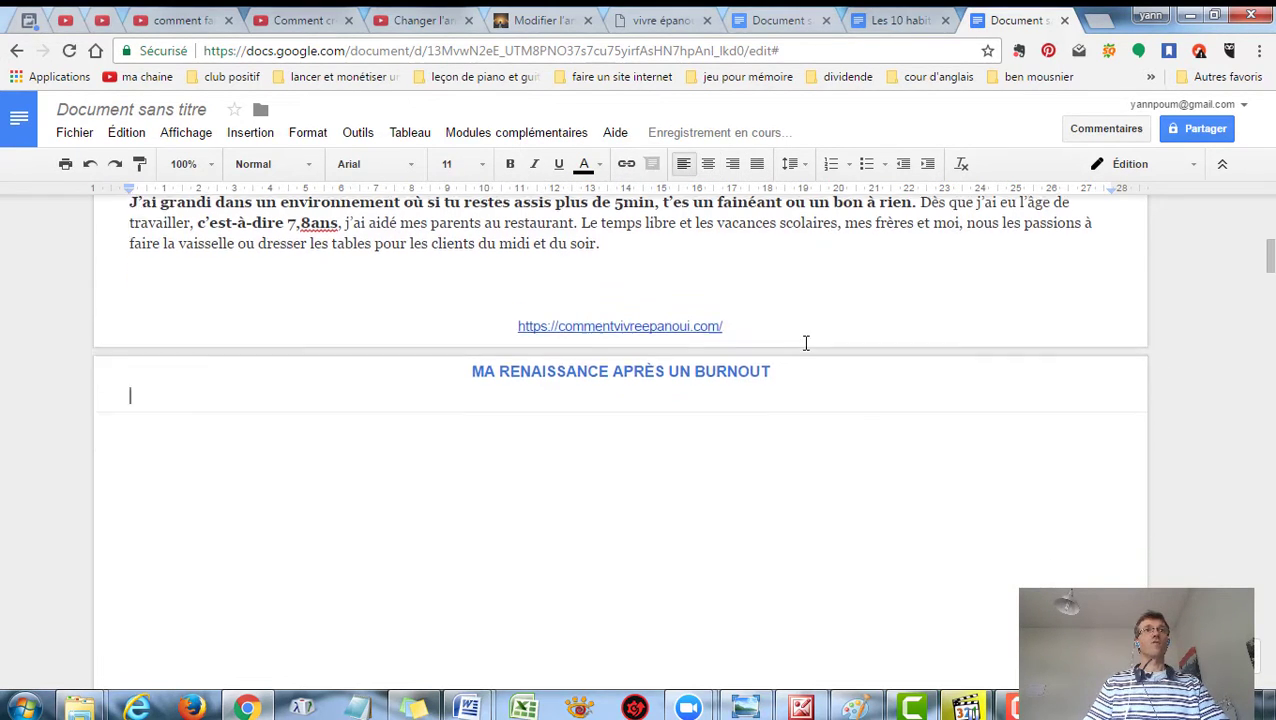
scroll(686, 316, "up", 3)
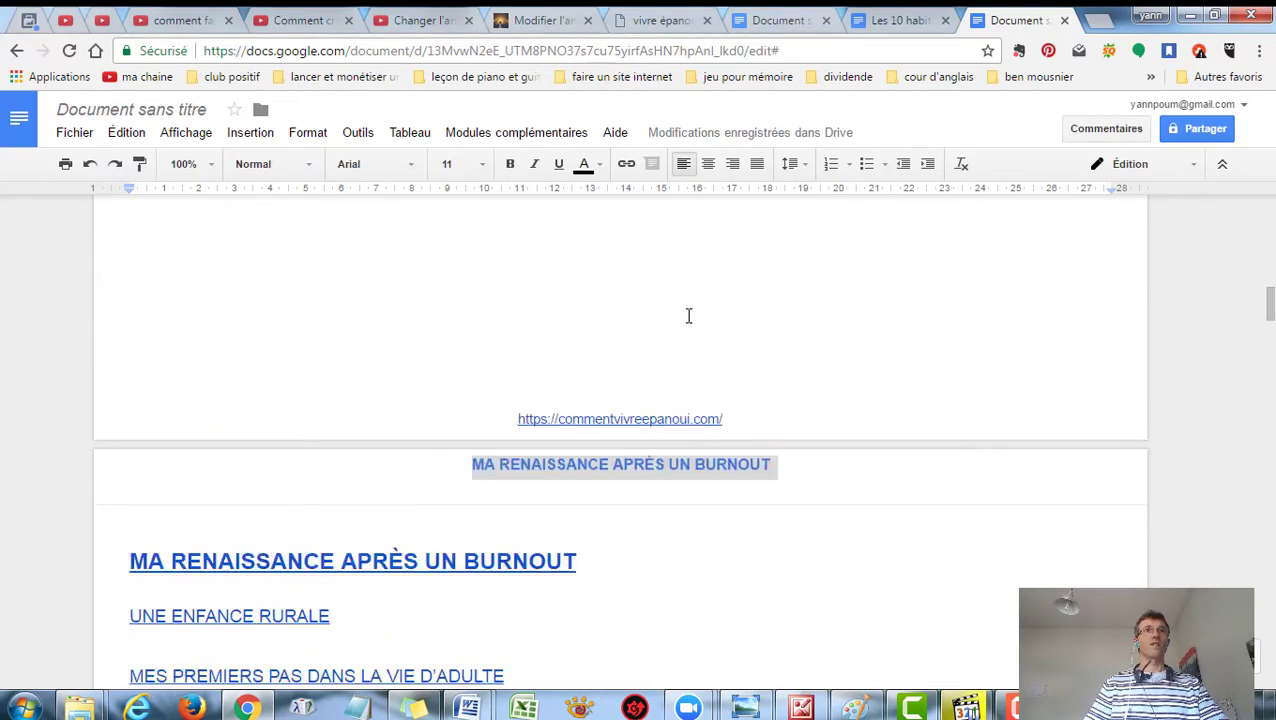
scroll(646, 490, "down", 5)
scroll(644, 490, "down", 10)
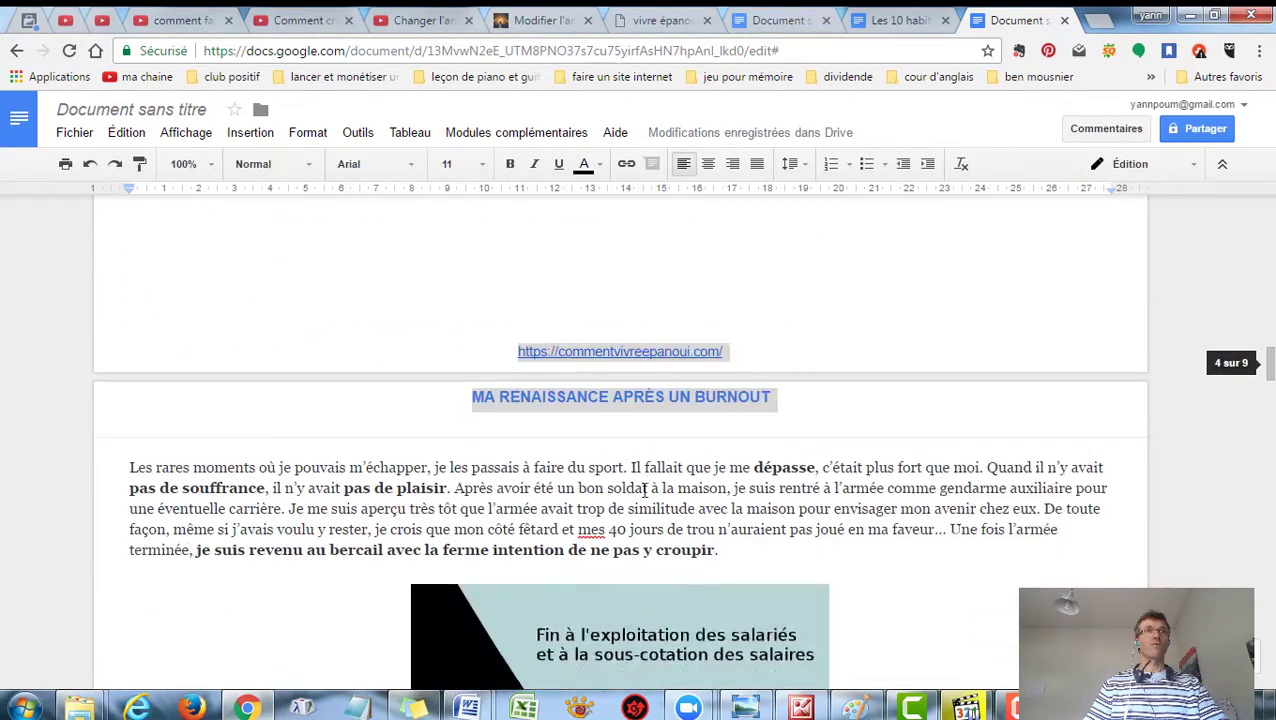
scroll(641, 487, "up", 4)
scroll(641, 487, "down", 3)
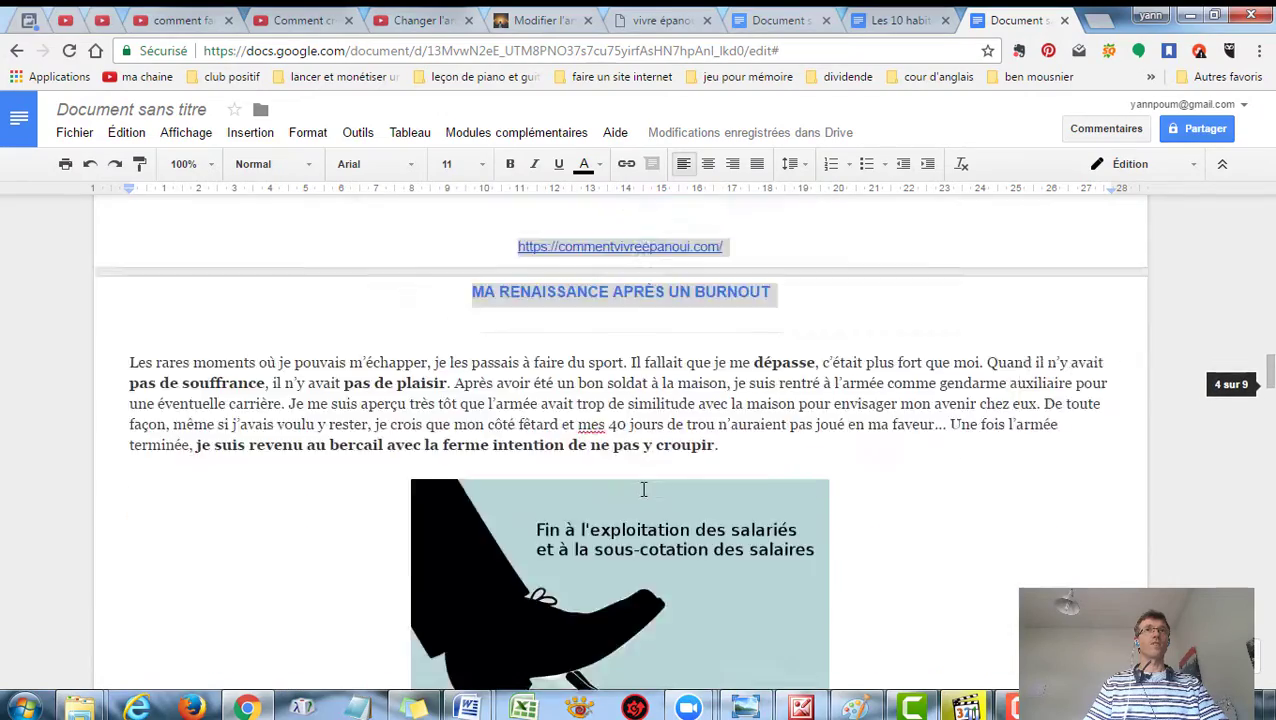
Step: Look through the first three pages to check the title, cover image, repeated header, footer link and table of contents
scroll(642, 487, "up", 10)
scroll(478, 421, "up", 8)
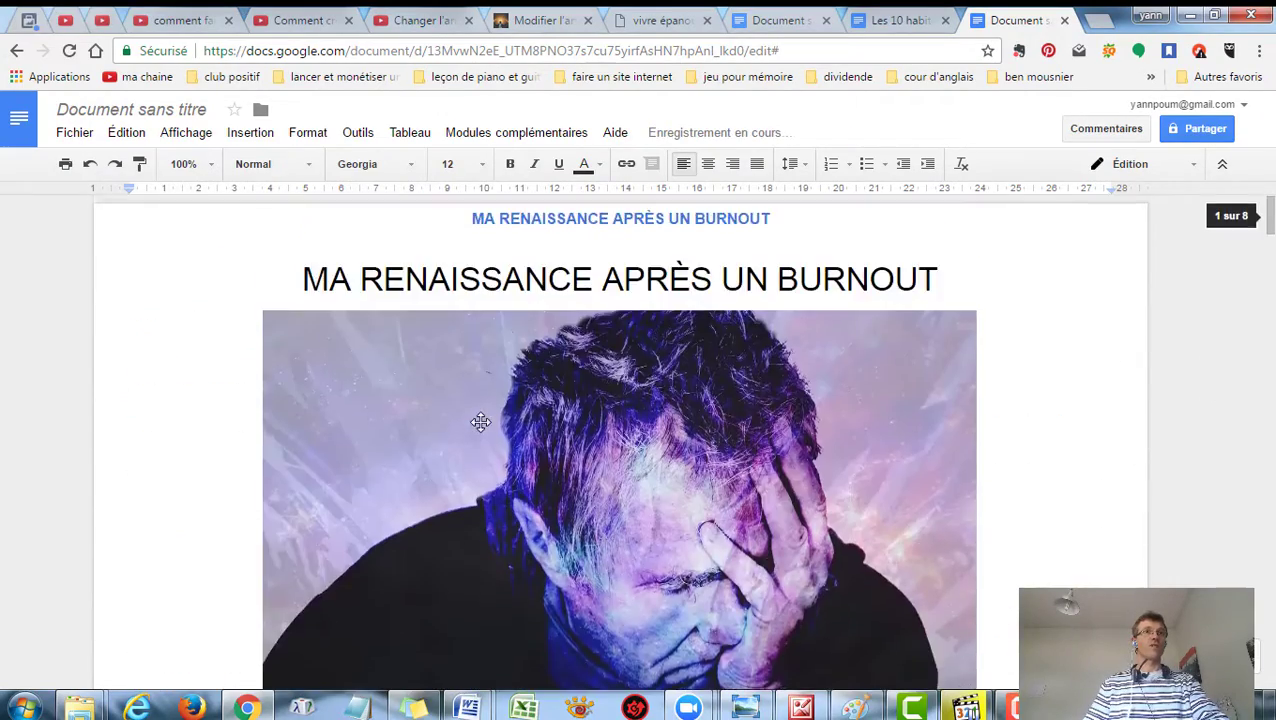
scroll(465, 390, "down", 6)
scroll(452, 350, "up", 5)
scroll(454, 347, "up", 2)
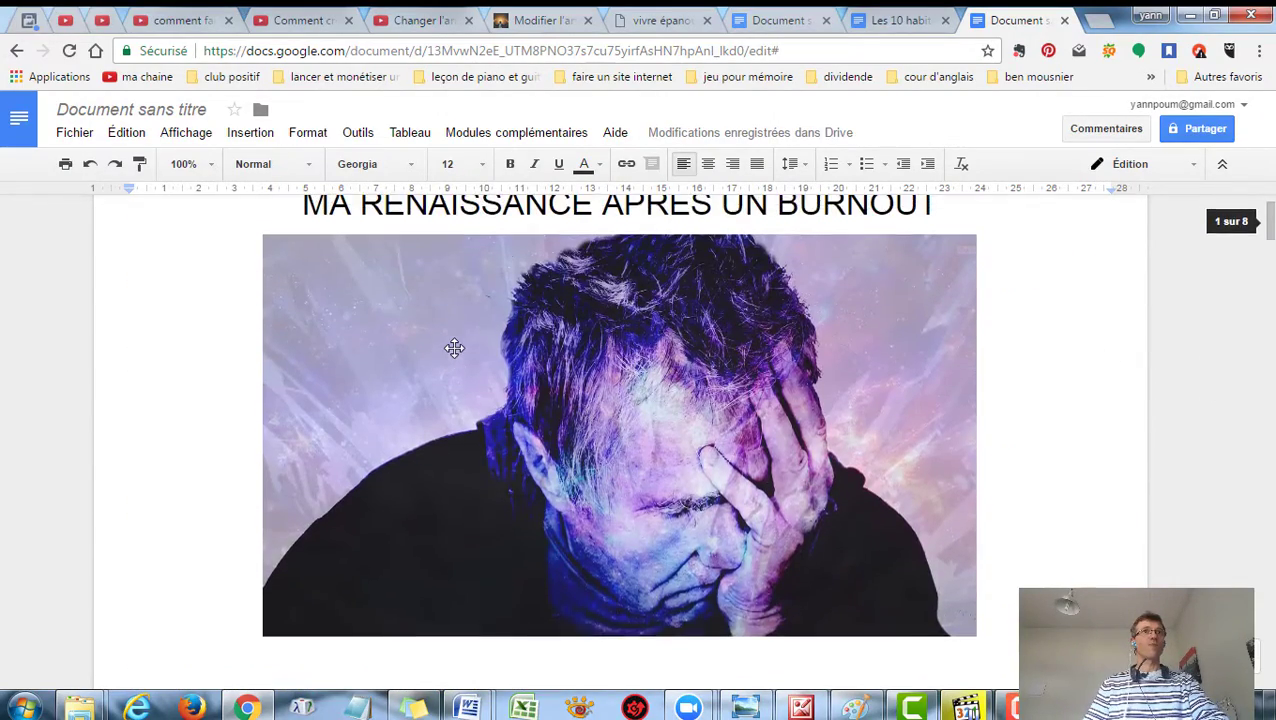
scroll(454, 347, "down", 2)
scroll(454, 347, "down", 2)
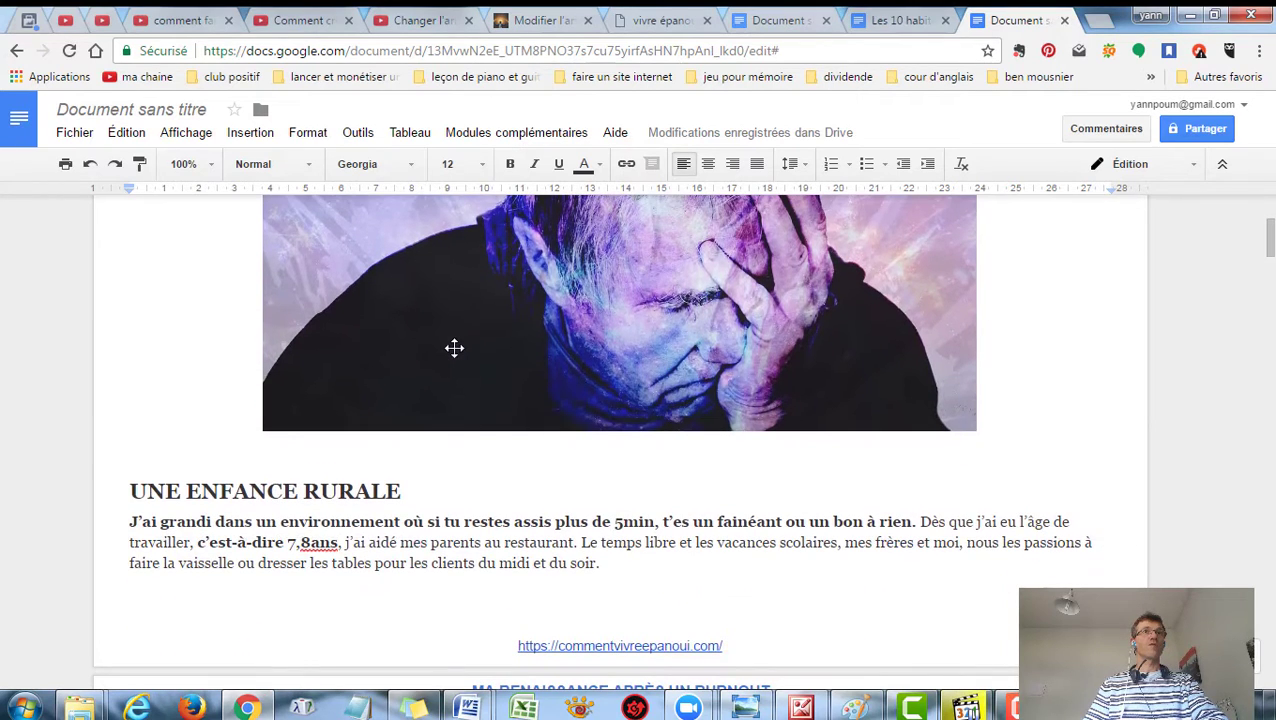
scroll(454, 347, "down", 2)
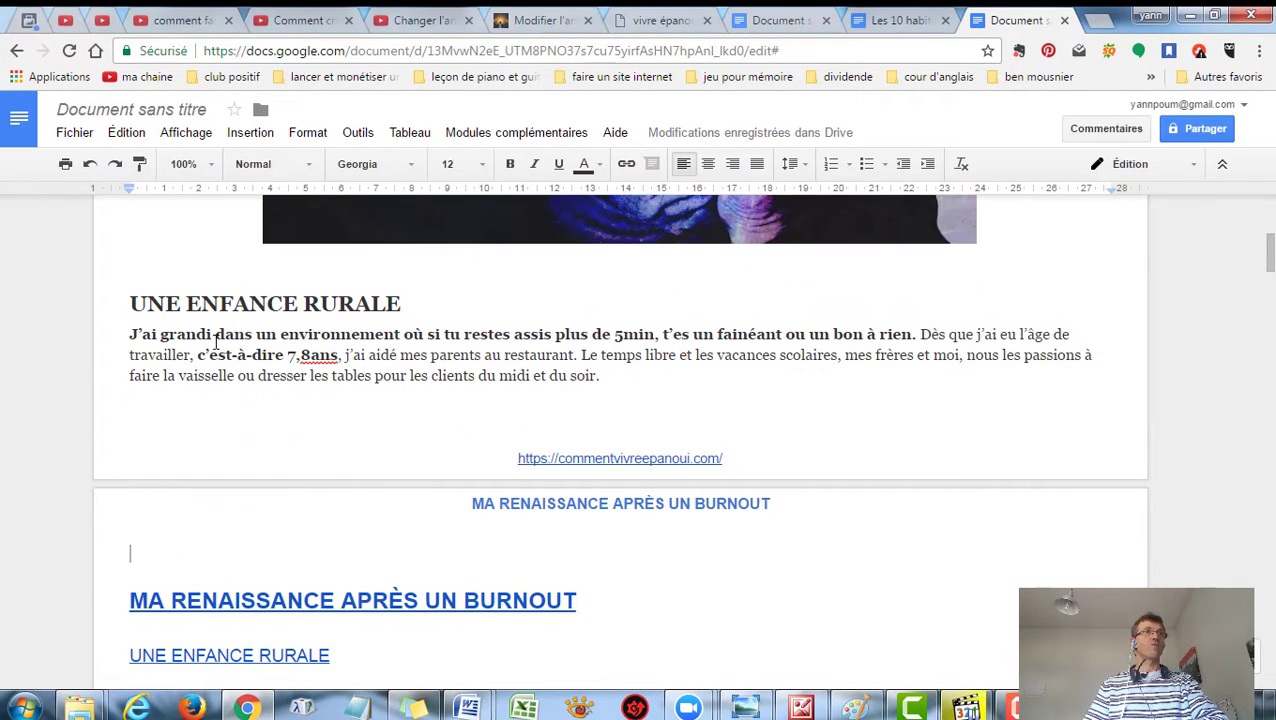
scroll(583, 355, "down", 3)
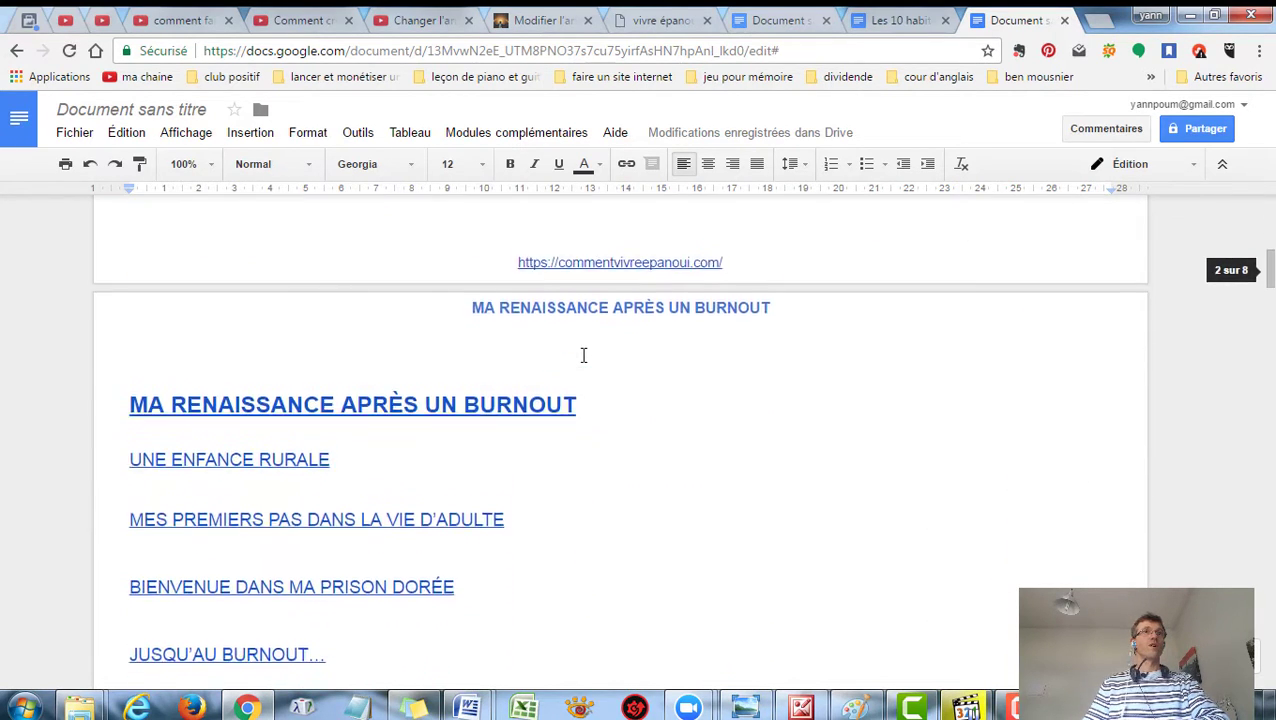
scroll(583, 355, "down", 1)
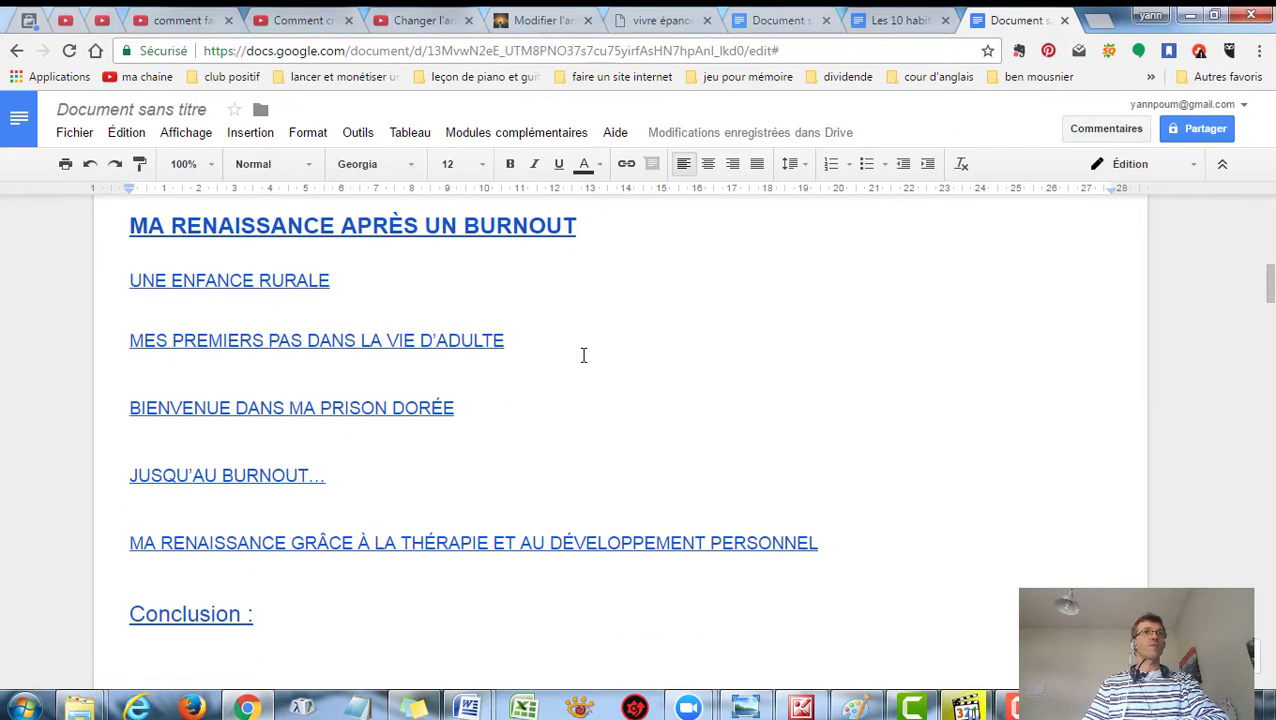
scroll(583, 355, "down", 5)
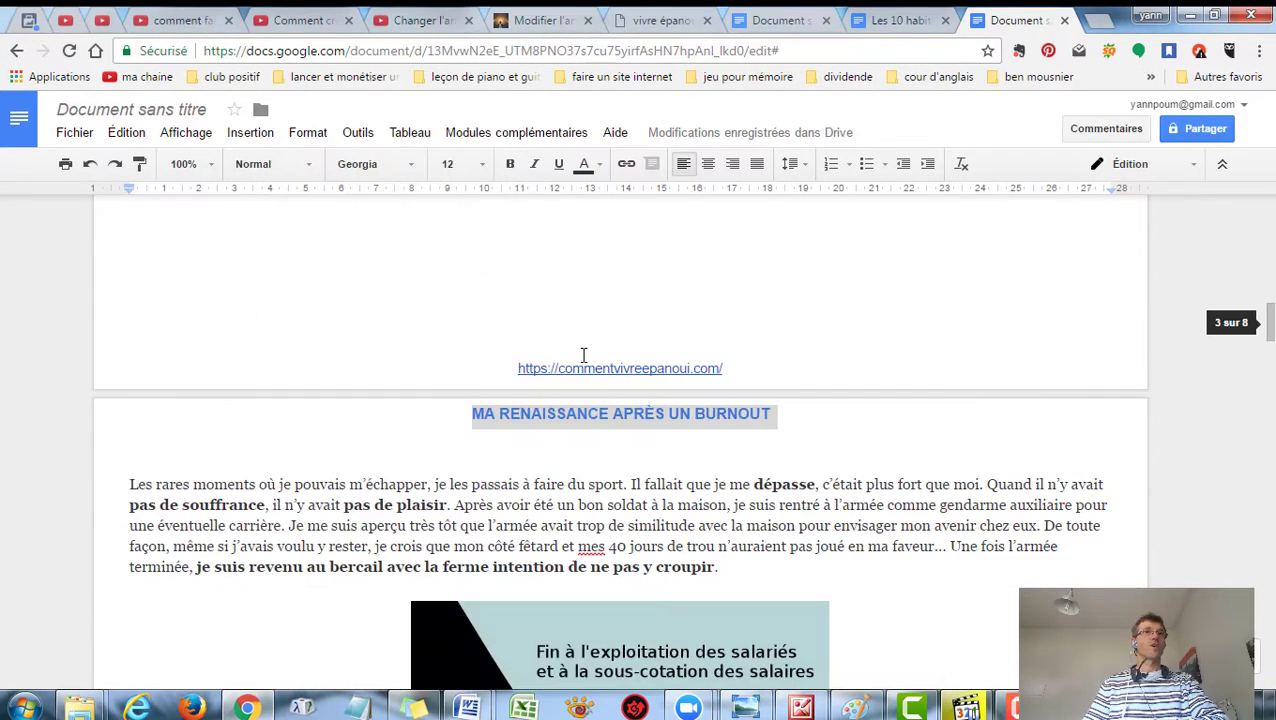
scroll(583, 355, "up", 12)
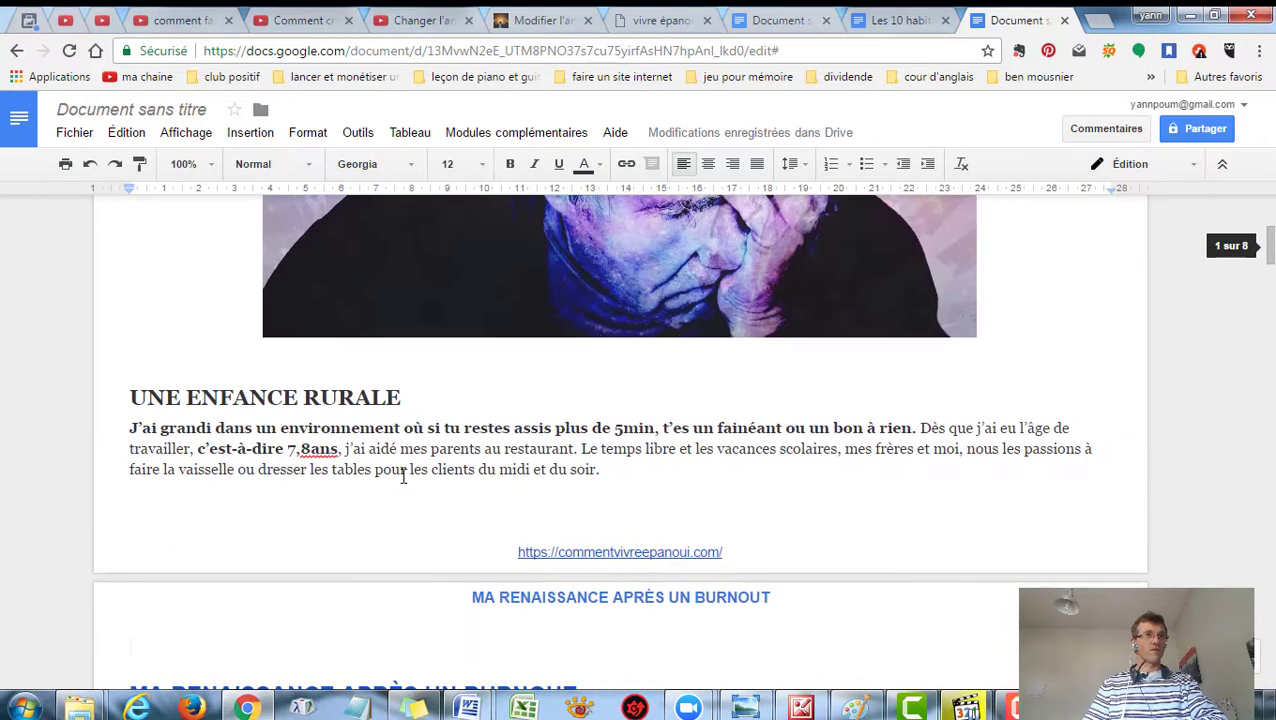
Step: Add the heading "Sommaire :" in font size 24 on the empty line above the table of contents
scroll(400, 475, "down", 2)
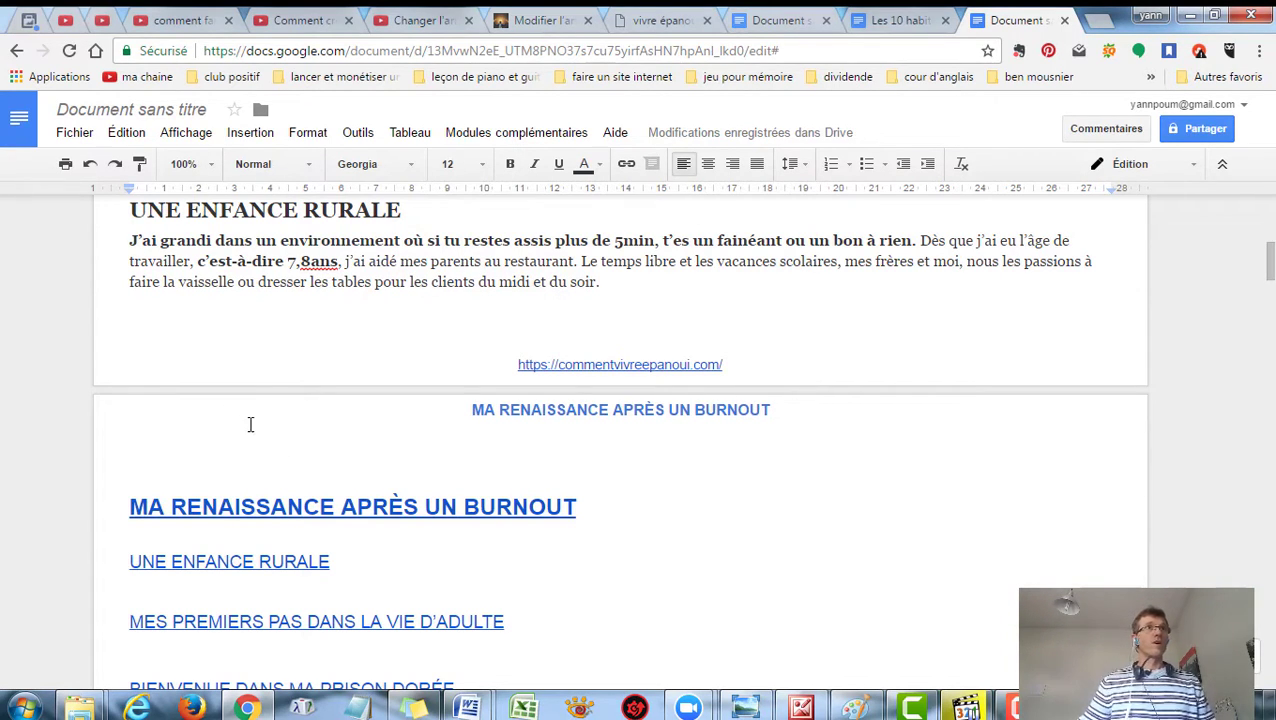
left_click(481, 168)
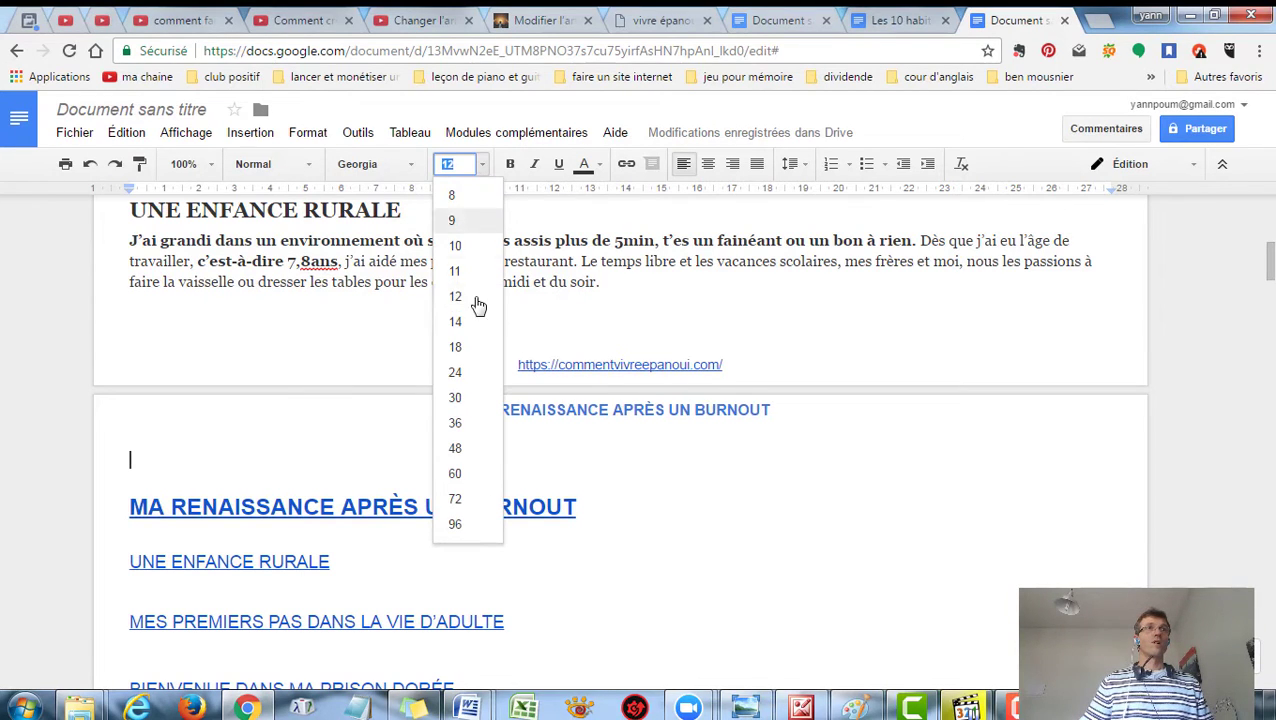
left_click(468, 372)
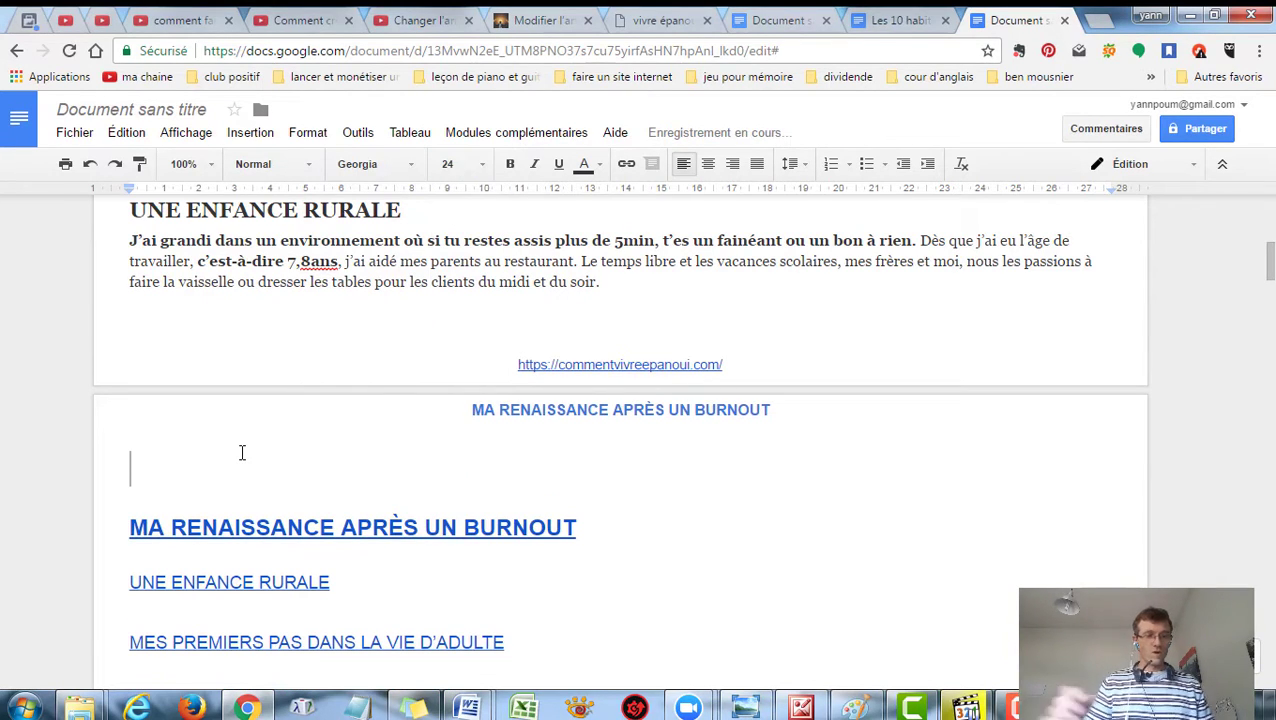
type("Som")
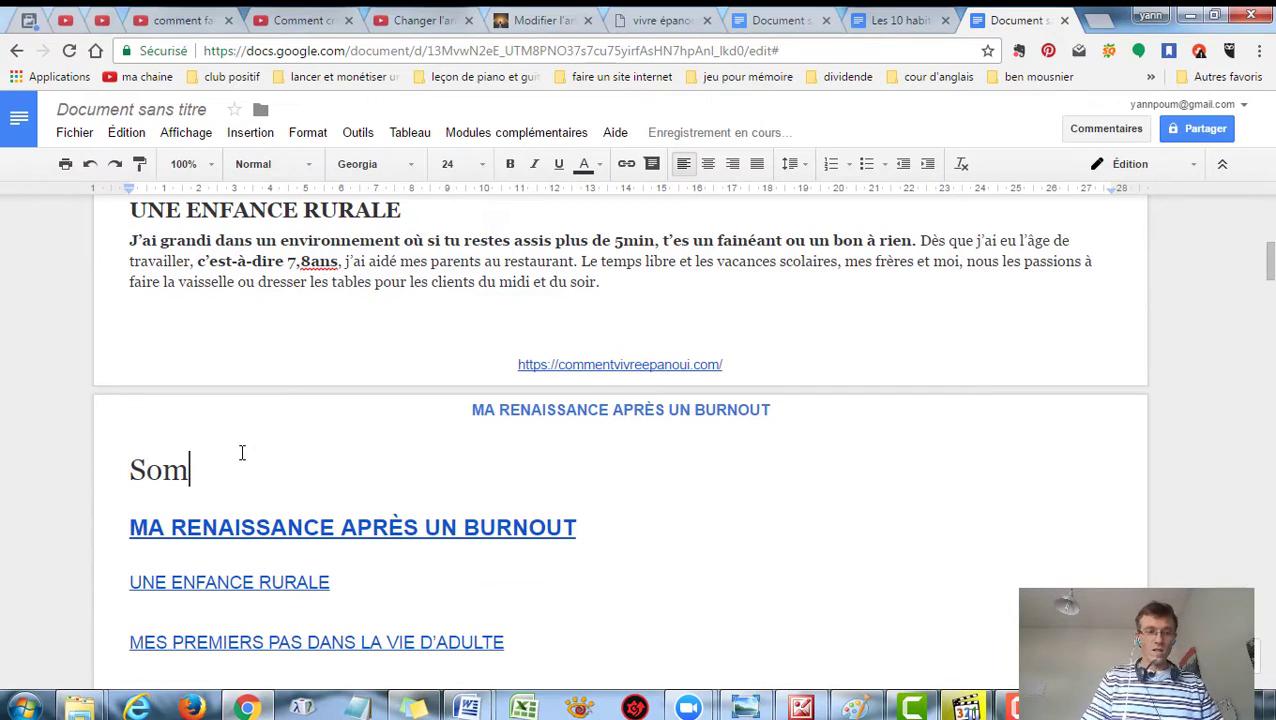
type("maire")
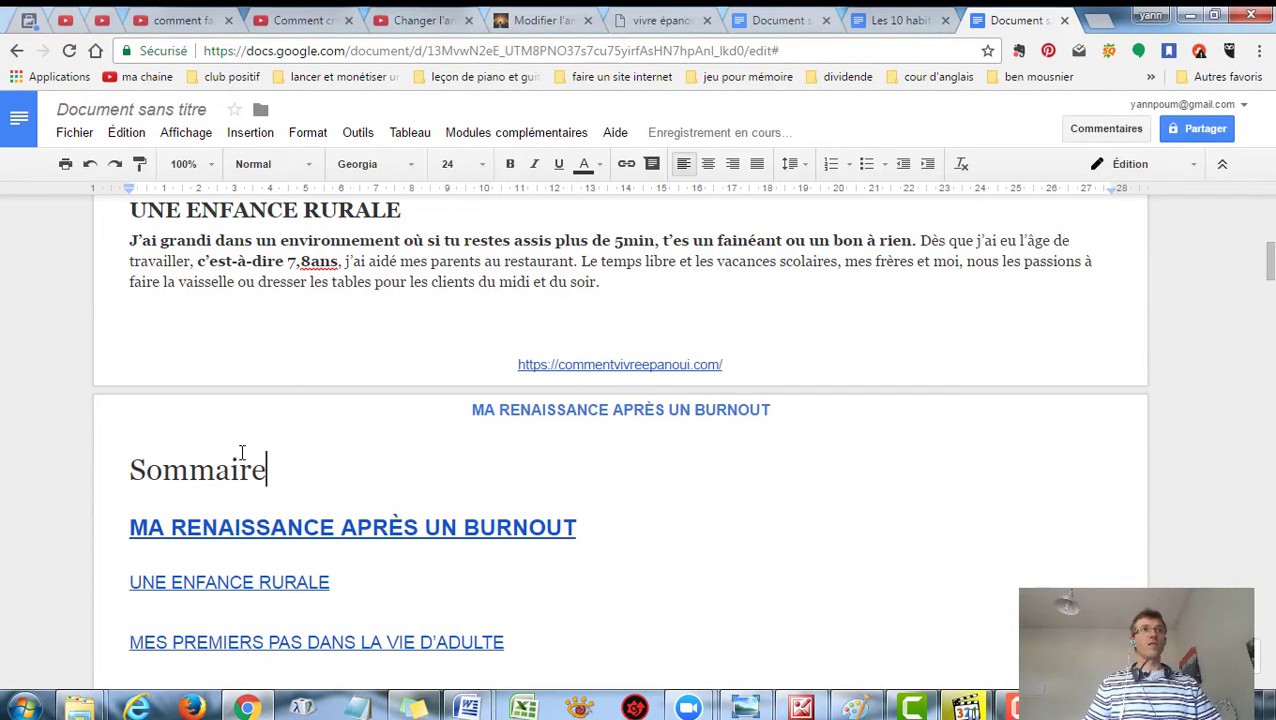
type(" :")
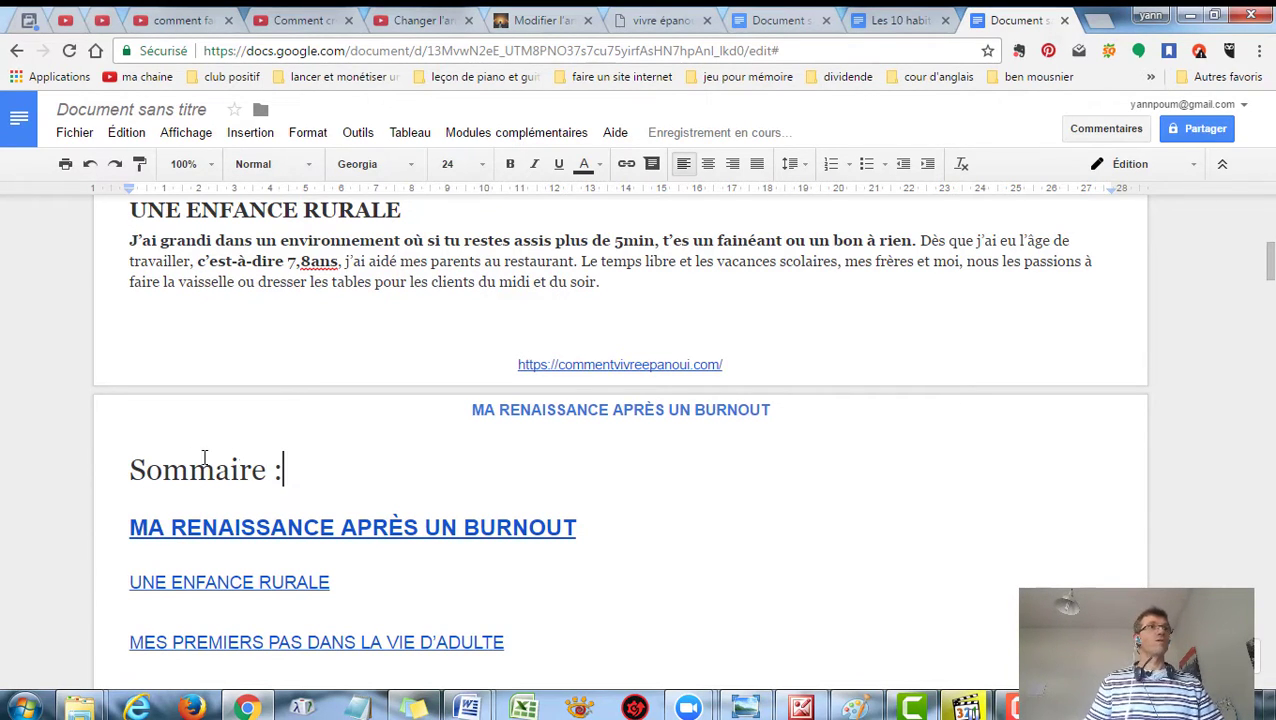
Step: Make the "Sommaire :" heading bold and underlined
left_click_drag(175, 470, 318, 461)
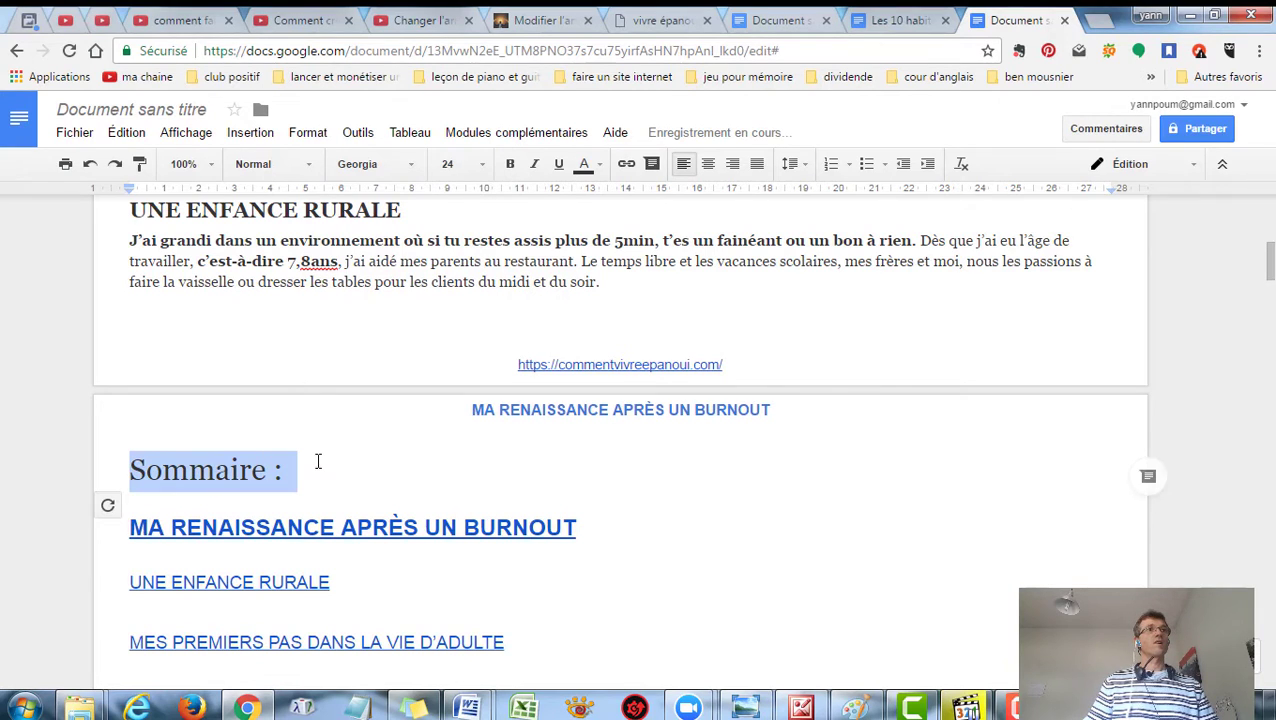
left_click(509, 165)
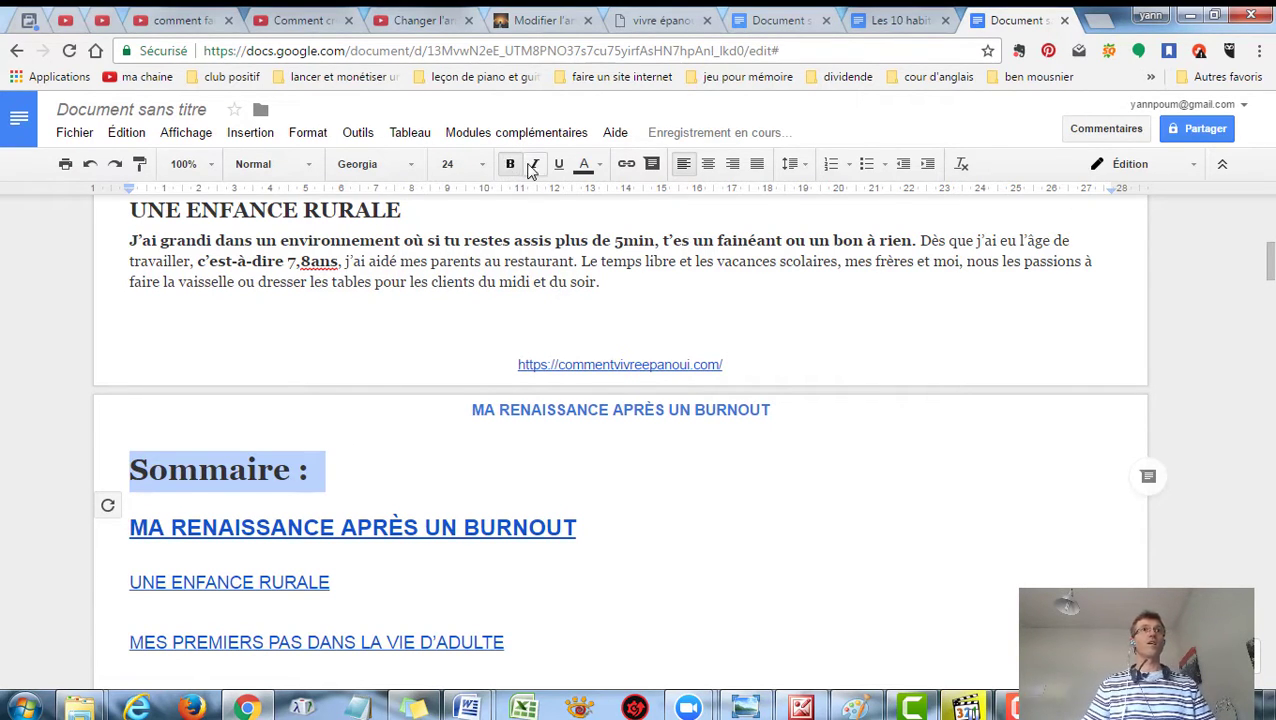
left_click(560, 166)
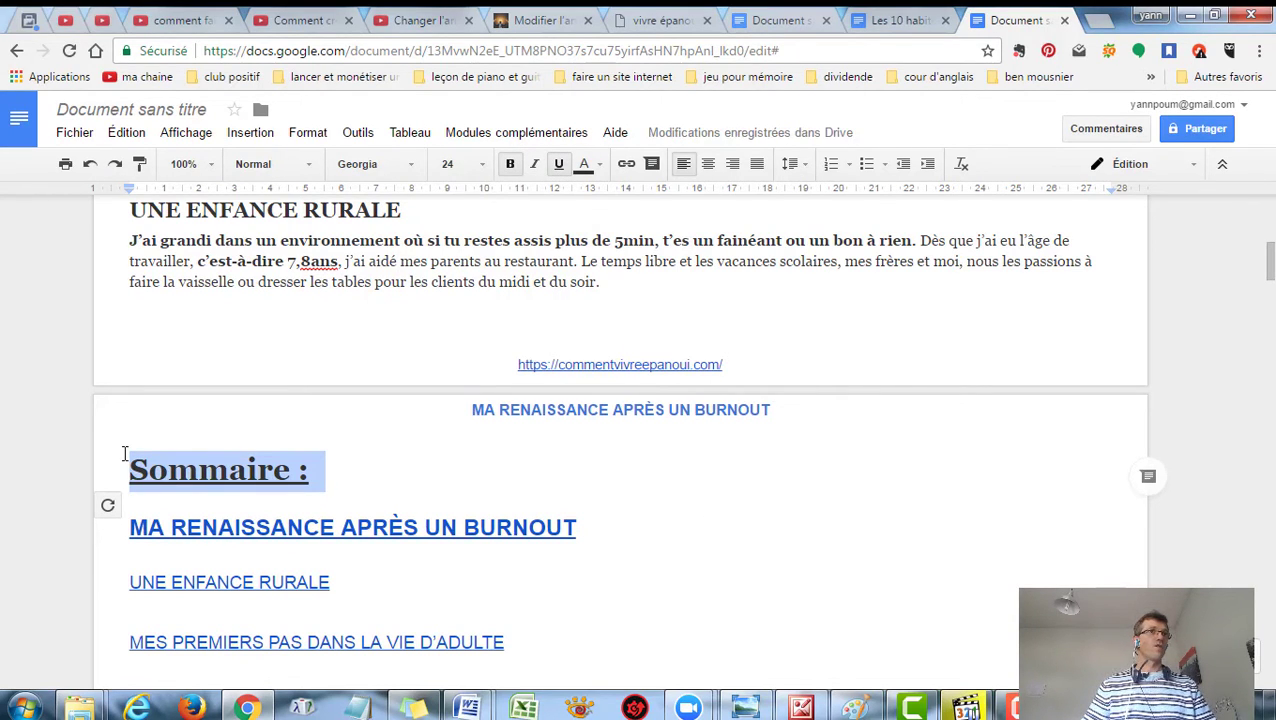
left_click(720, 541)
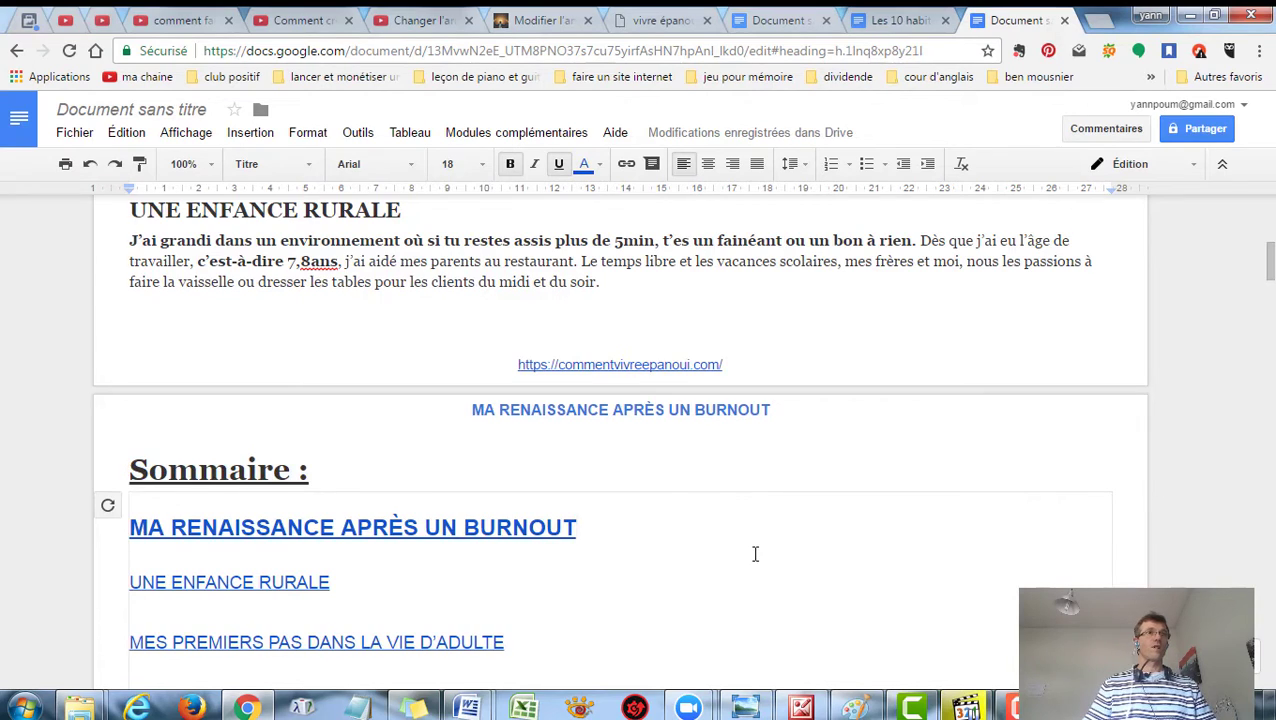
Step: Place the cursor at the start of the "UNE ENFANCE RURALE" entry in the table of contents
scroll(760, 550, "down", 3)
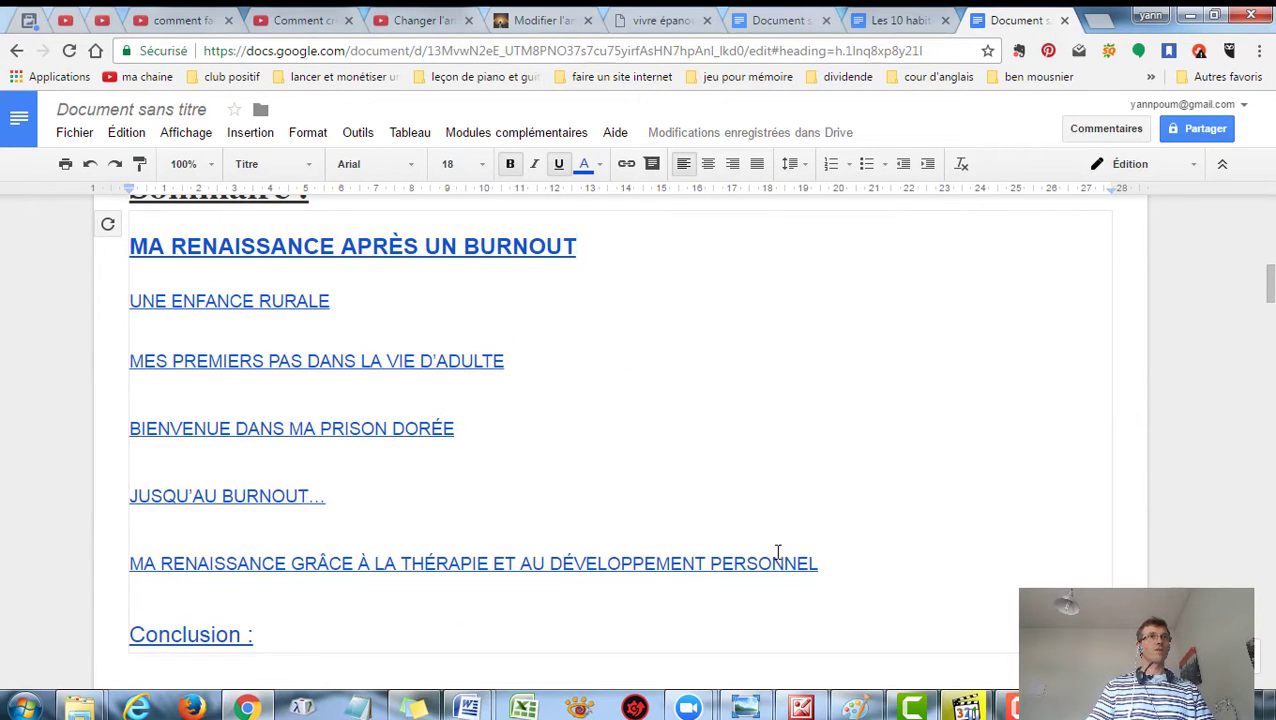
left_click(129, 300)
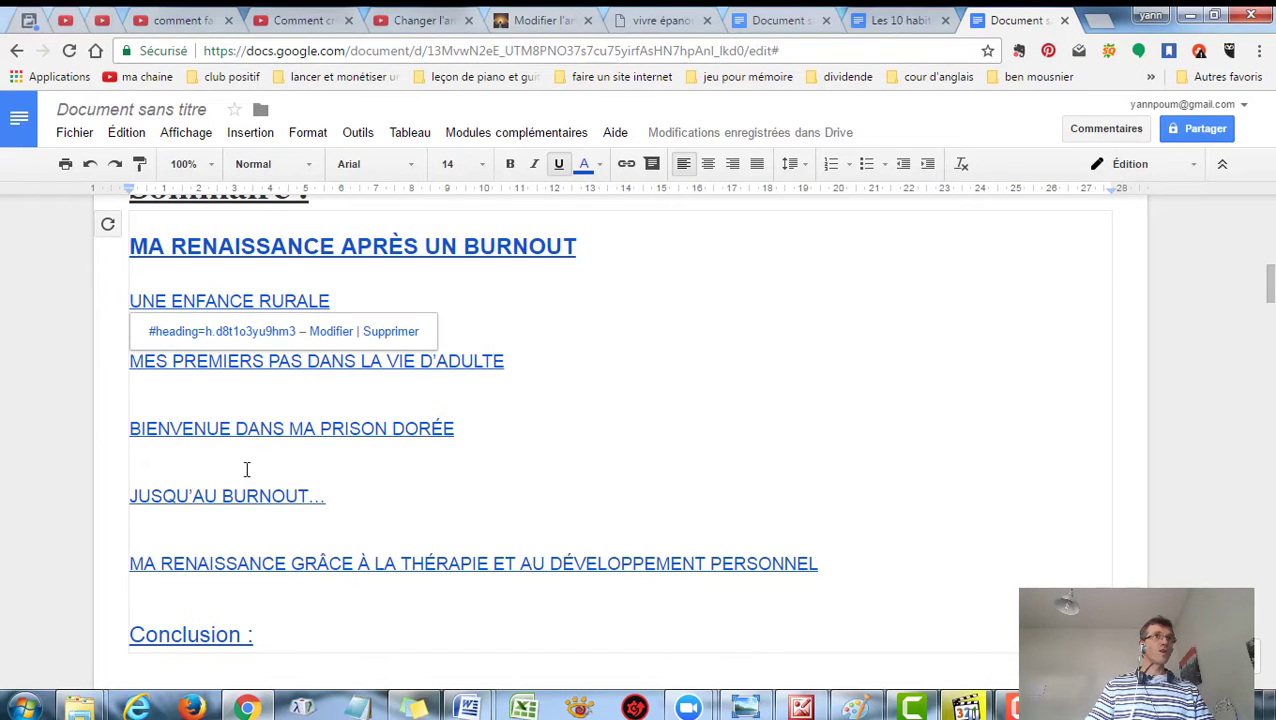